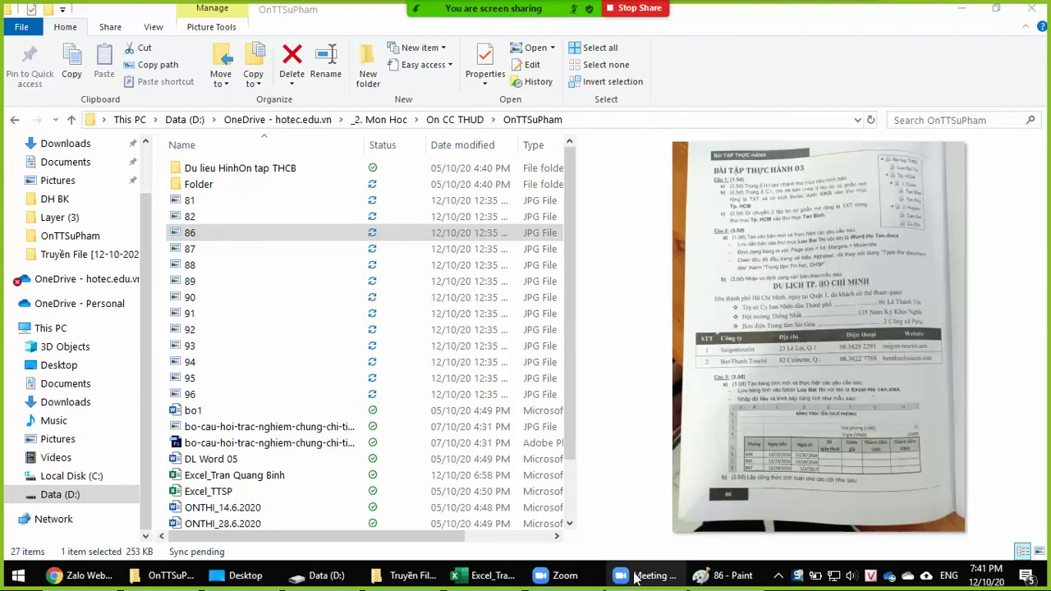
Replace a stray black stroke with a red underline under 'Page size = A4; Margins = Moderate'
{"action": "left_click", "coordinate": [742, 579]}
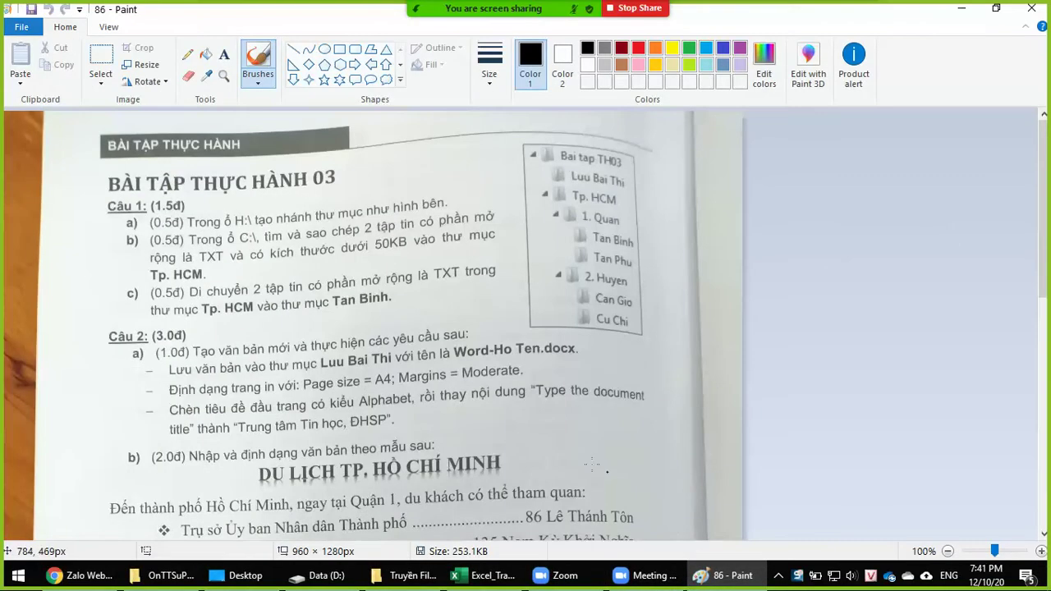
{"action": "scroll", "coordinate": [583, 461], "scroll_direction": "down", "scroll_amount": 2}
{"action": "scroll", "coordinate": [583, 461], "scroll_direction": "down", "scroll_amount": 4}
{"action": "scroll", "coordinate": [583, 461], "scroll_direction": "down", "scroll_amount": 2}
{"action": "scroll", "coordinate": [583, 461], "scroll_direction": "up", "scroll_amount": 6}
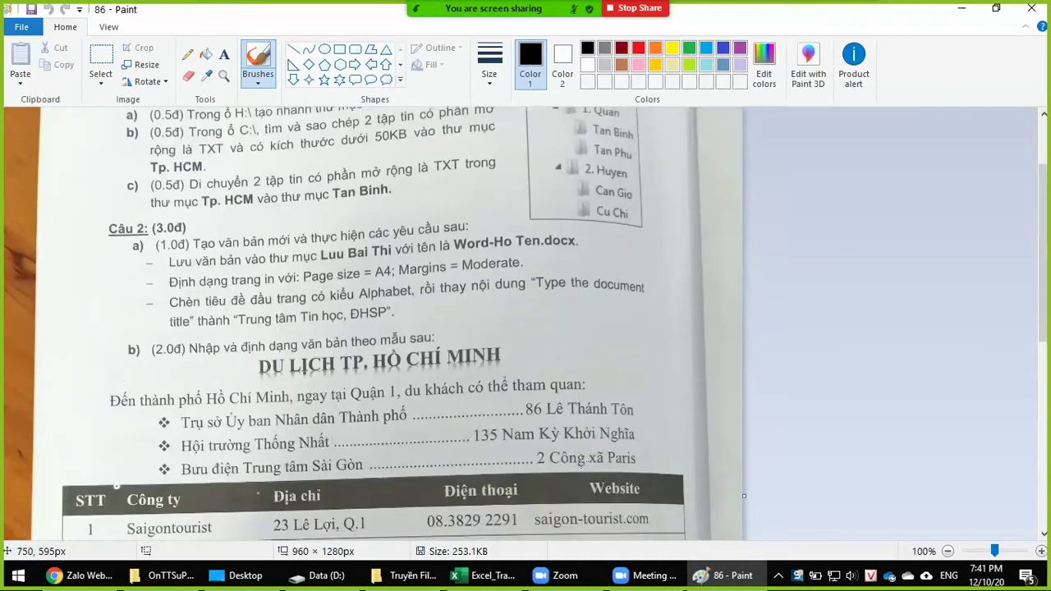
{"action": "scroll", "coordinate": [127, 316], "scroll_direction": "up", "scroll_amount": 2}
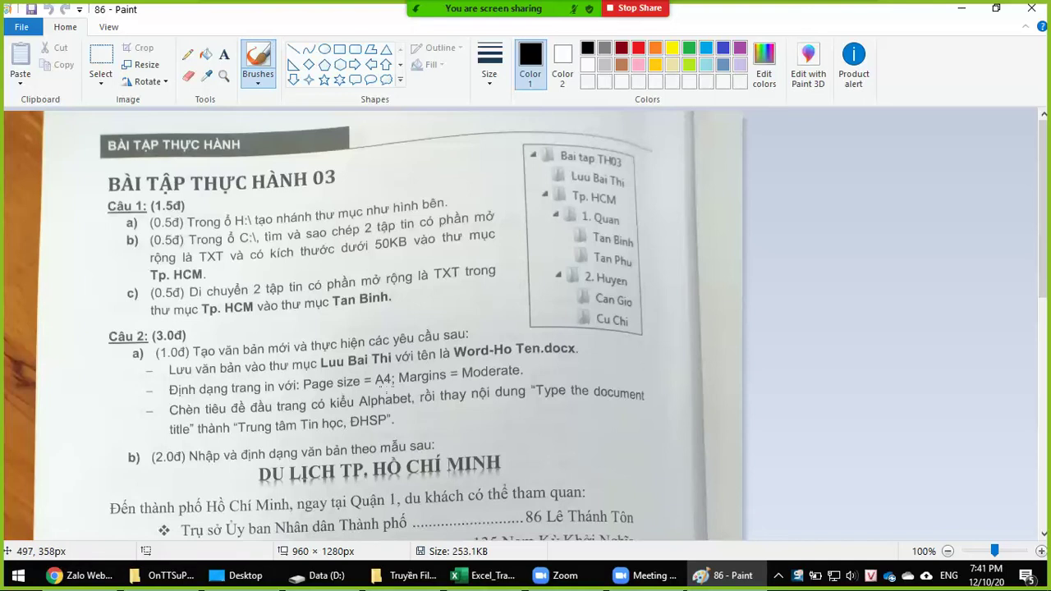
{"action": "left_click_drag", "start_coordinate": [335, 385], "coordinate": [402, 382]}
{"action": "key", "text": "ctrl+z"}
{"action": "left_click", "coordinate": [640, 49]}
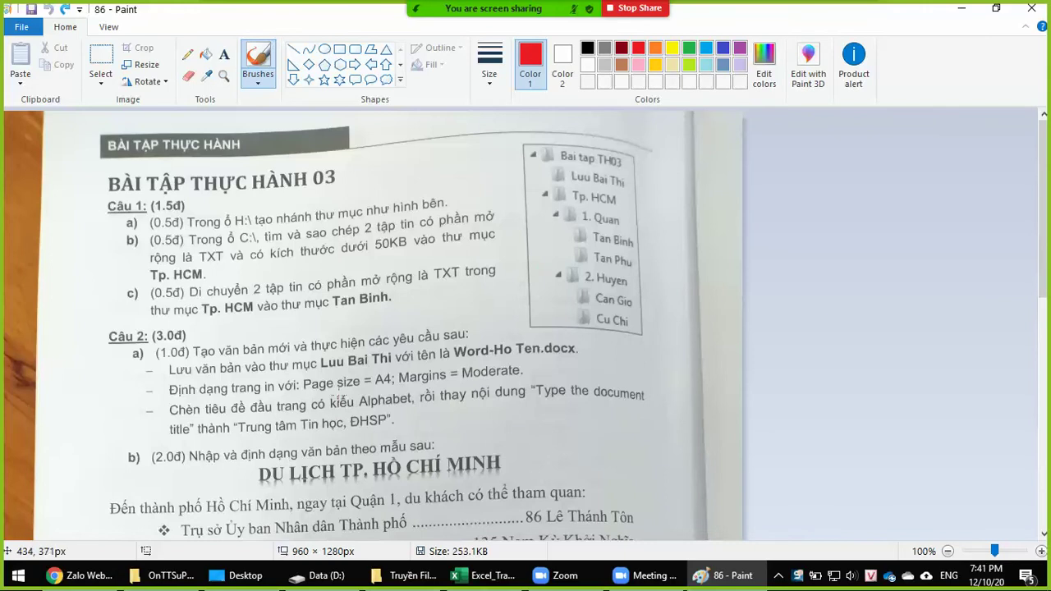
{"action": "left_click_drag", "start_coordinate": [337, 396], "coordinate": [526, 373]}
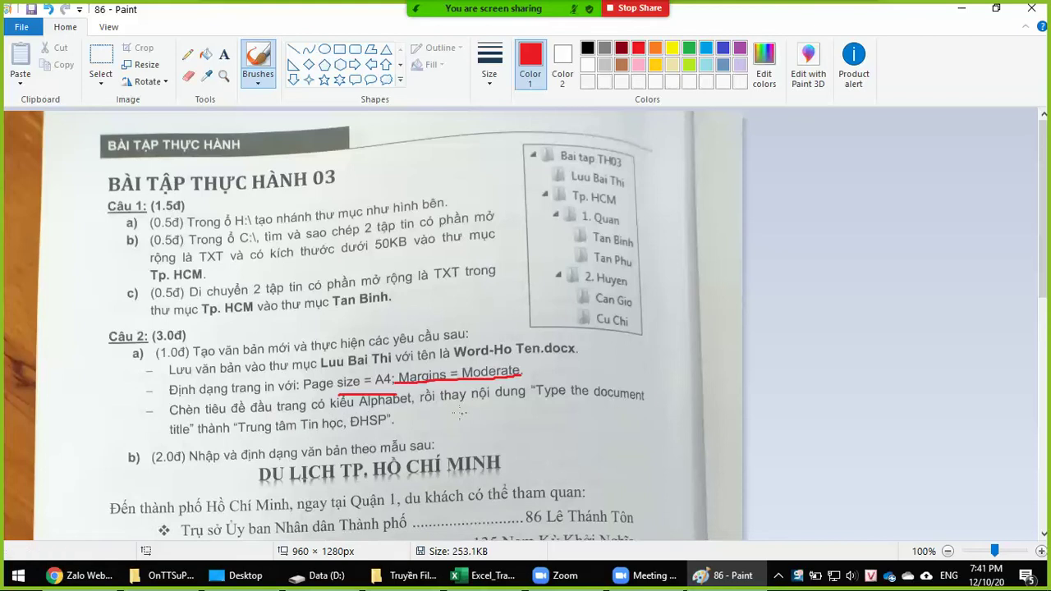
Ring the 'DU LỊCH TP. HỒ CHÍ MINH' heading and the three diamond bullet symbols in red
{"action": "scroll", "coordinate": [464, 417], "scroll_direction": "down", "scroll_amount": 2}
{"action": "scroll", "coordinate": [485, 422], "scroll_direction": "down", "scroll_amount": 3}
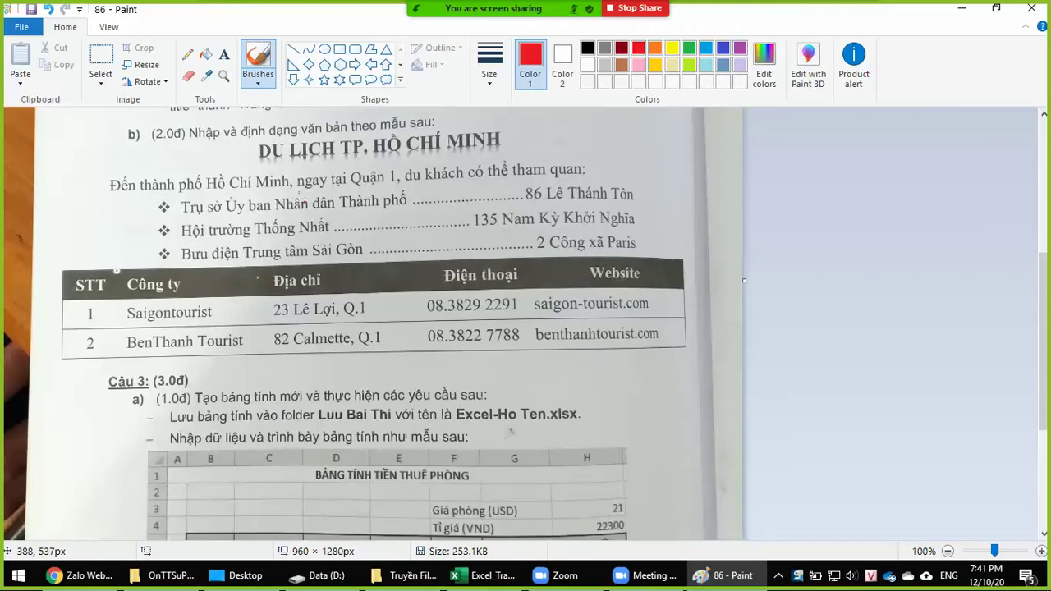
{"action": "mouse_move", "coordinate": [251, 143]}
{"action": "left_mouse_down"}
{"action": "mouse_move", "coordinate": [347, 164]}
{"action": "mouse_move", "coordinate": [448, 166]}
{"action": "mouse_move", "coordinate": [526, 142]}
{"action": "mouse_move", "coordinate": [472, 120]}
{"action": "mouse_move", "coordinate": [352, 120]}
{"action": "mouse_move", "coordinate": [259, 139]}
{"action": "left_mouse_up"}
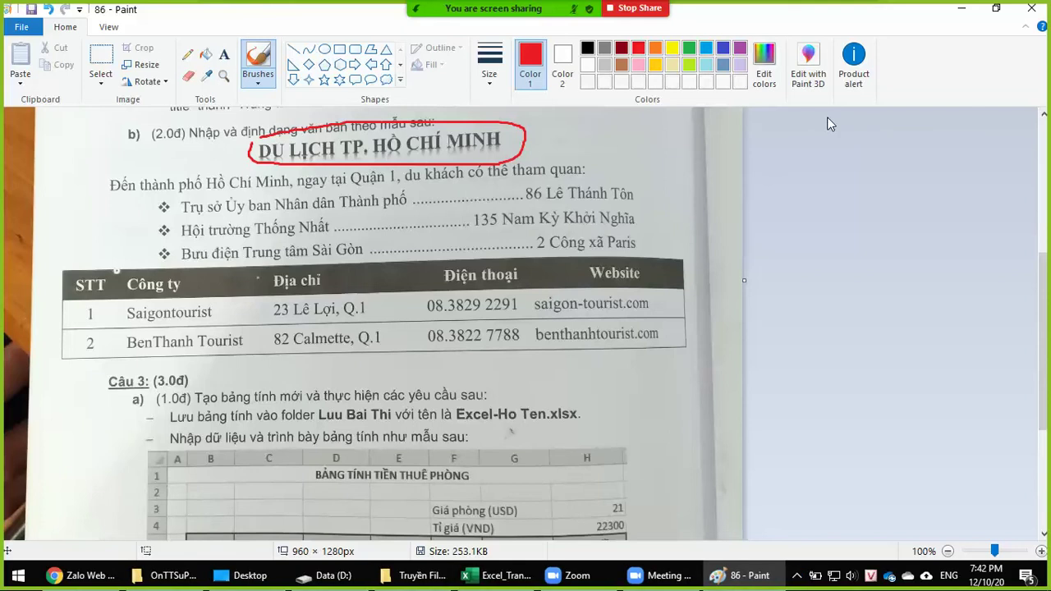
{"action": "mouse_move", "coordinate": [141, 197]}
{"action": "left_mouse_down"}
{"action": "mouse_move", "coordinate": [145, 269]}
{"action": "mouse_move", "coordinate": [177, 263]}
{"action": "mouse_move", "coordinate": [181, 215]}
{"action": "mouse_move", "coordinate": [168, 193]}
{"action": "mouse_move", "coordinate": [147, 194]}
{"action": "left_mouse_up"}
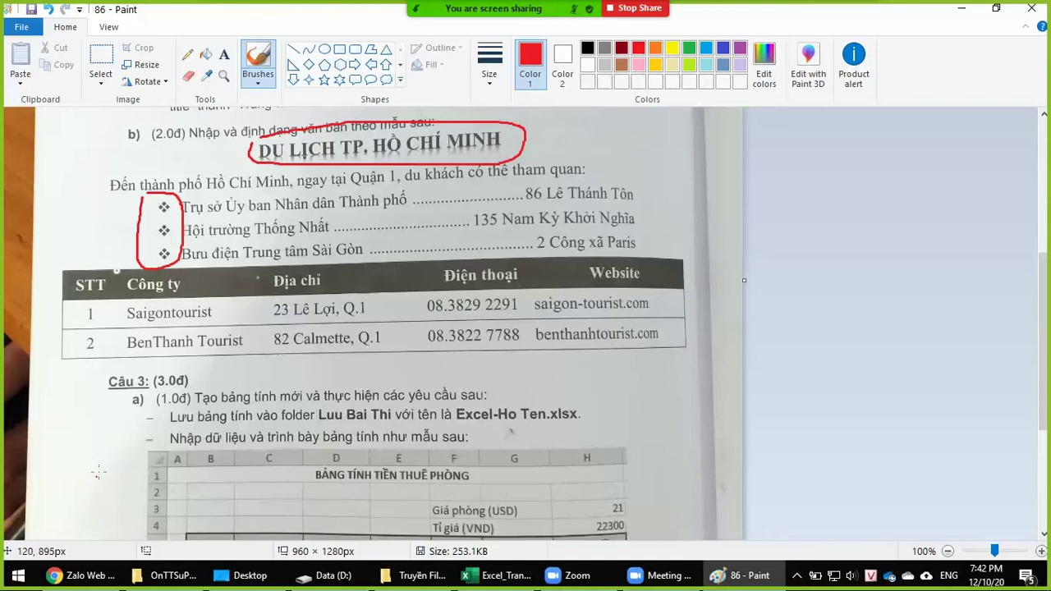
{"action": "left_click", "coordinate": [16, 576]}
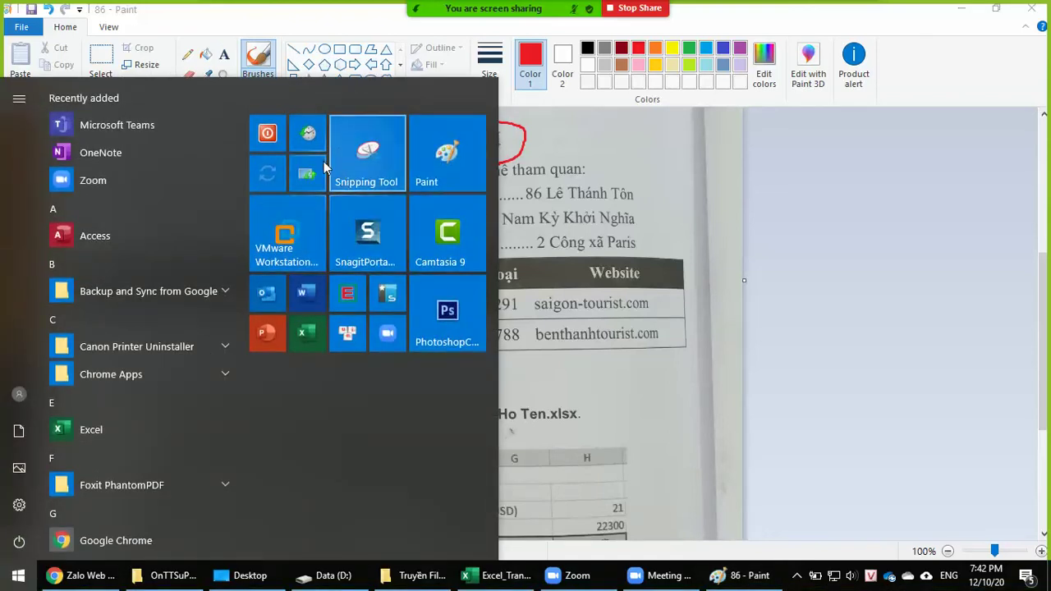
Start a blank Word document with a diamond-bulleted list
{"action": "left_click", "coordinate": [317, 294]}
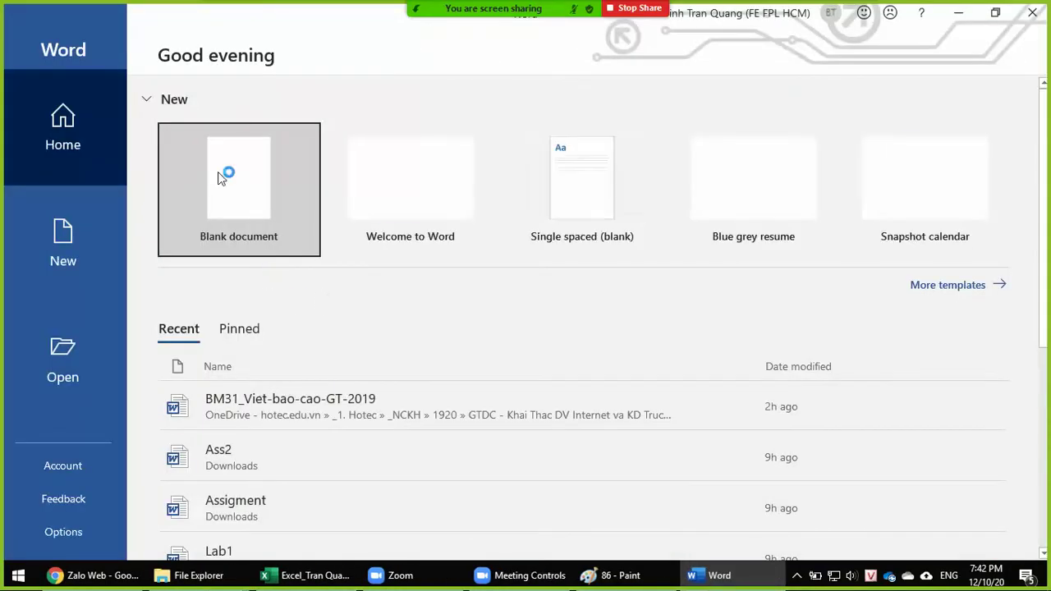
{"action": "left_click", "coordinate": [222, 178]}
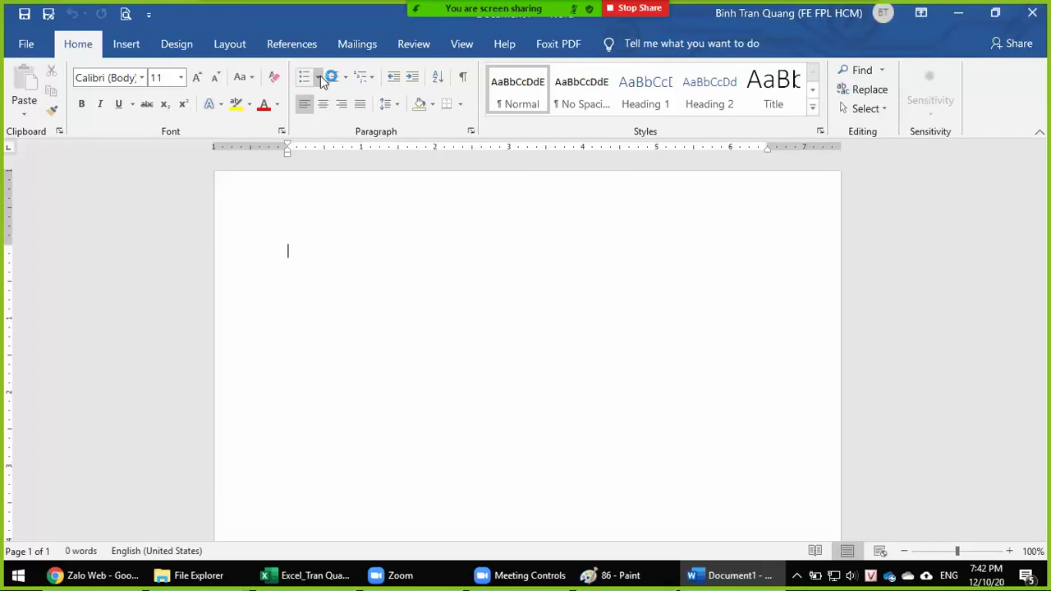
{"action": "left_click", "coordinate": [319, 77]}
{"action": "left_click", "coordinate": [530, 128]}
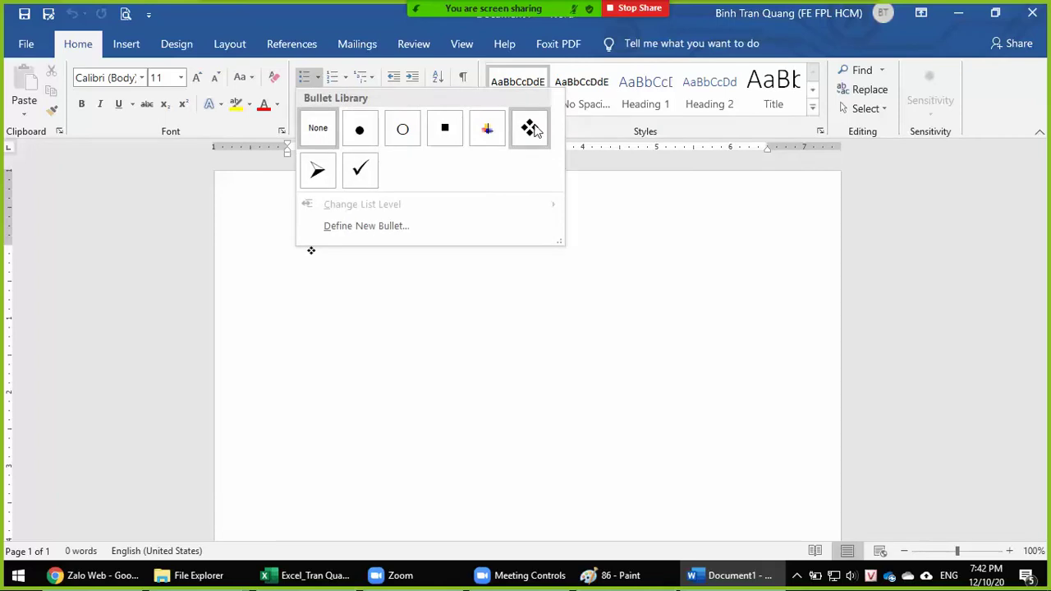
Type sample bullet lines 'gdfsfgsdgsd', 'fgsdfgsdfgsdfg' and 'dsfgsdfgs', then undo the extra lines
{"action": "type", "text": "gdfsfgsdgsd"}
{"action": "key", "text": "Return"}
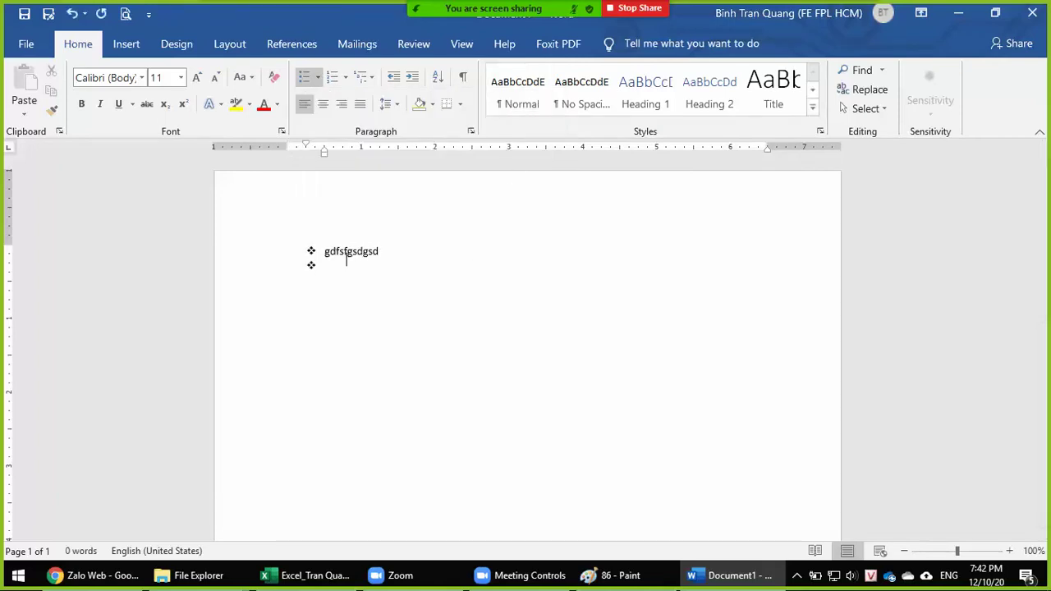
{"action": "type", "text": "fgsdfgsdfgsdfg"}
{"action": "key", "text": "Return"}
{"action": "type", "text": "dsfgsdfgs"}
{"action": "key", "text": "Return"}
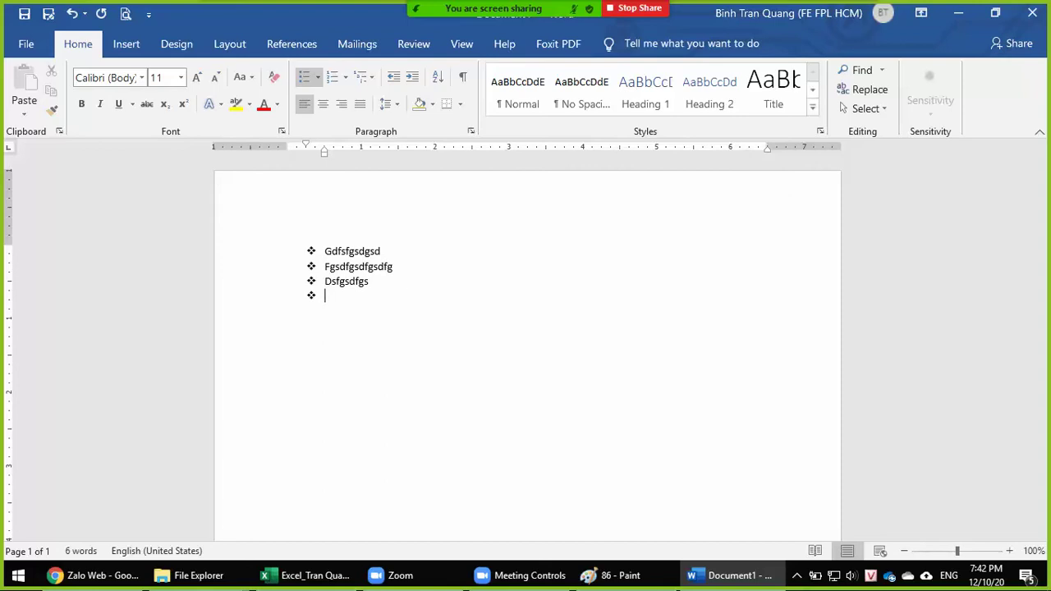
{"action": "key", "text": "alt+Tab"}
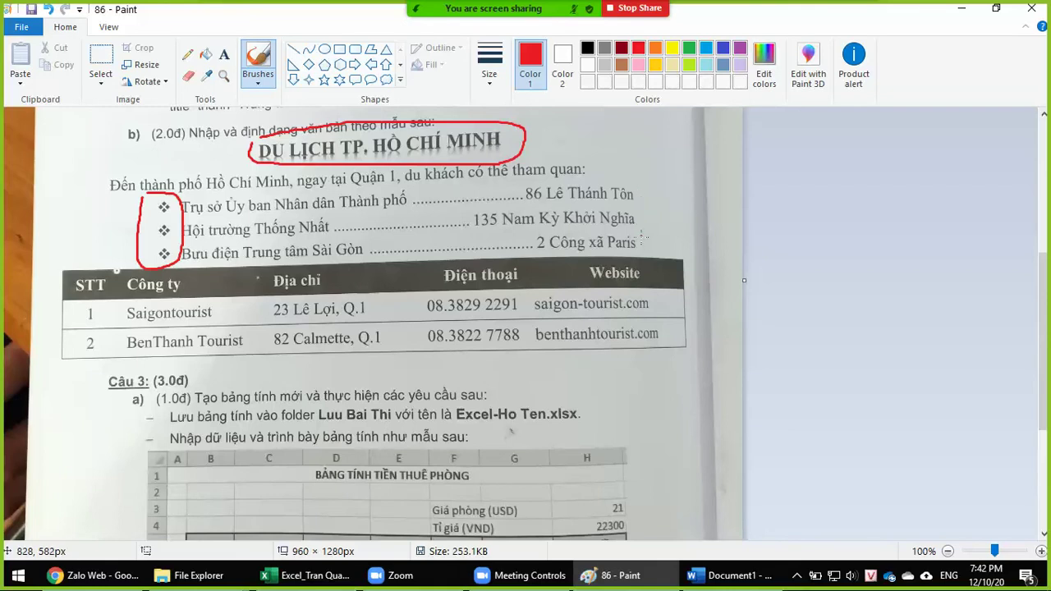
{"action": "key", "text": "alt+Tab"}
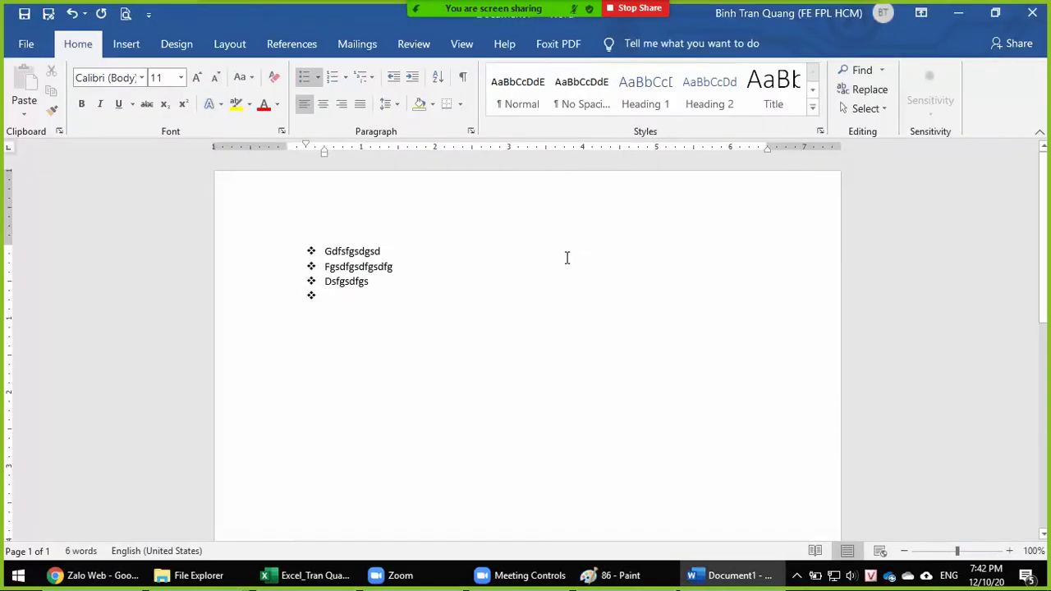
{"action": "key", "text": "ctrl+z"}
{"action": "key", "text": "ctrl+z"}
{"action": "key", "text": "ctrl+z"}
{"action": "key", "text": "ctrl+z"}
{"action": "key", "text": "ctrl+z"}
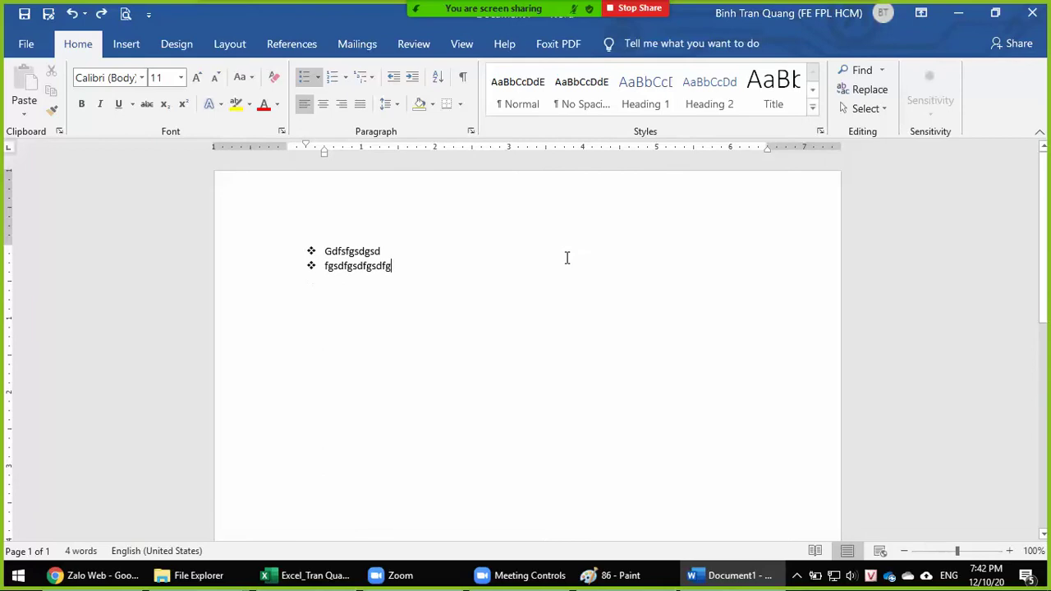
{"action": "key", "text": "ctrl+z"}
{"action": "key", "text": "ctrl+z"}
{"action": "key", "text": "ctrl+z"}
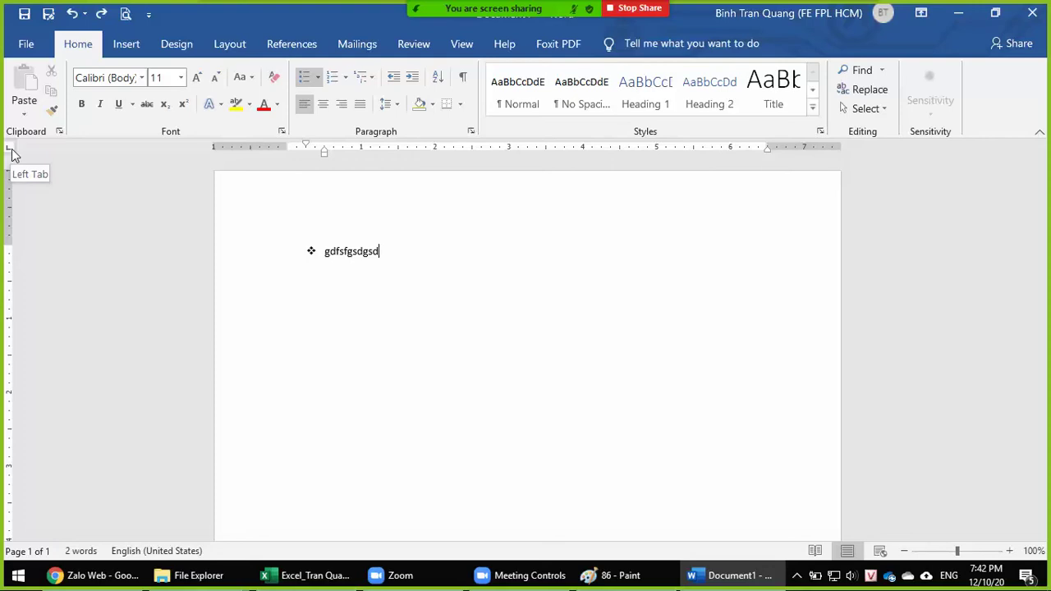
Place a right-aligned tab stop on the ruler near the 6-inch mark
{"action": "left_click", "coordinate": [12, 152]}
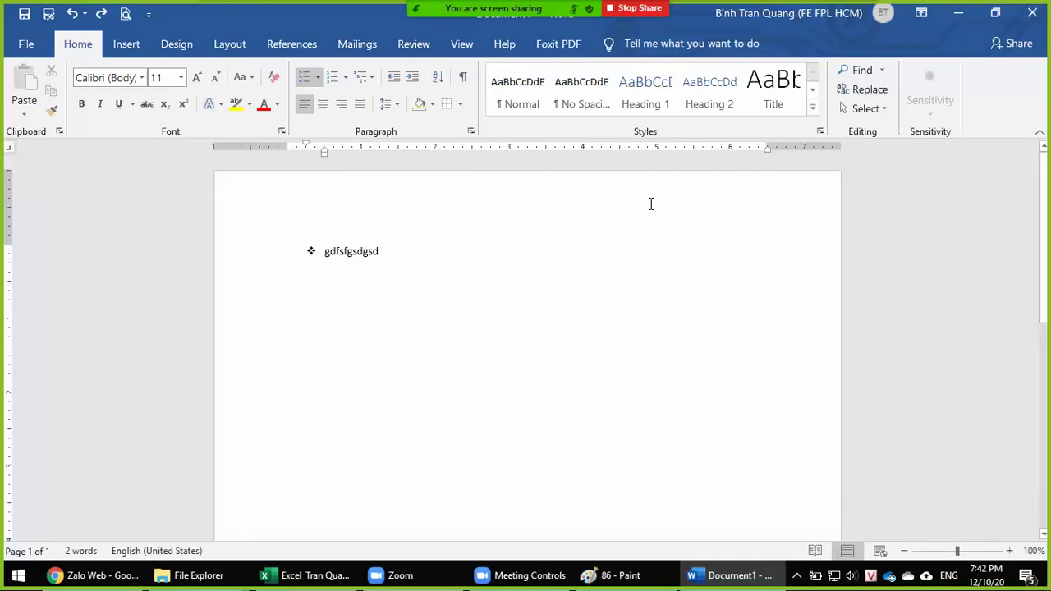
{"action": "left_click", "coordinate": [752, 149]}
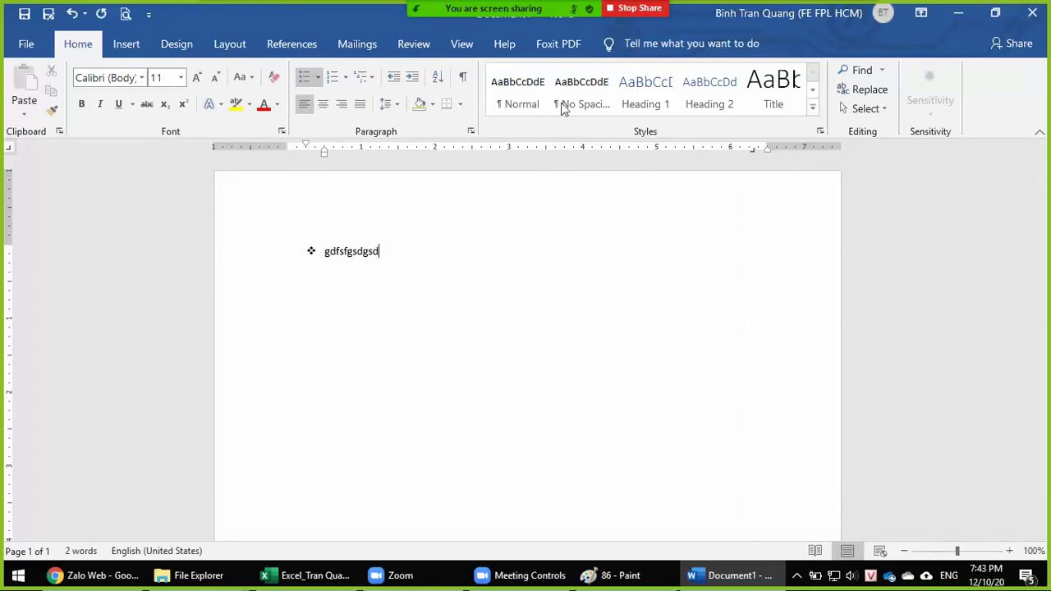
{"action": "left_click", "coordinate": [465, 46]}
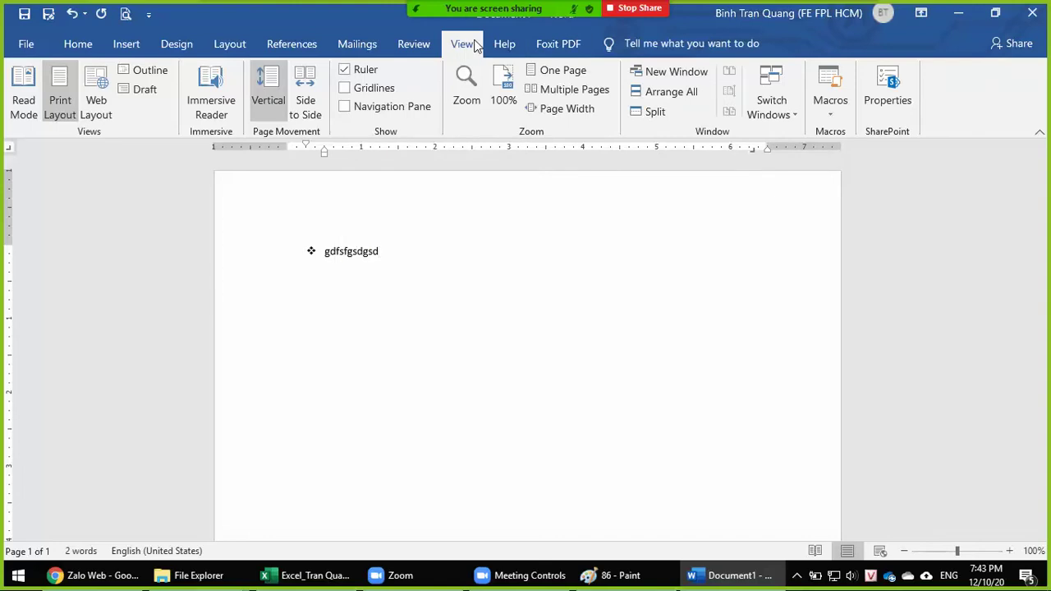
{"action": "left_click", "coordinate": [78, 45]}
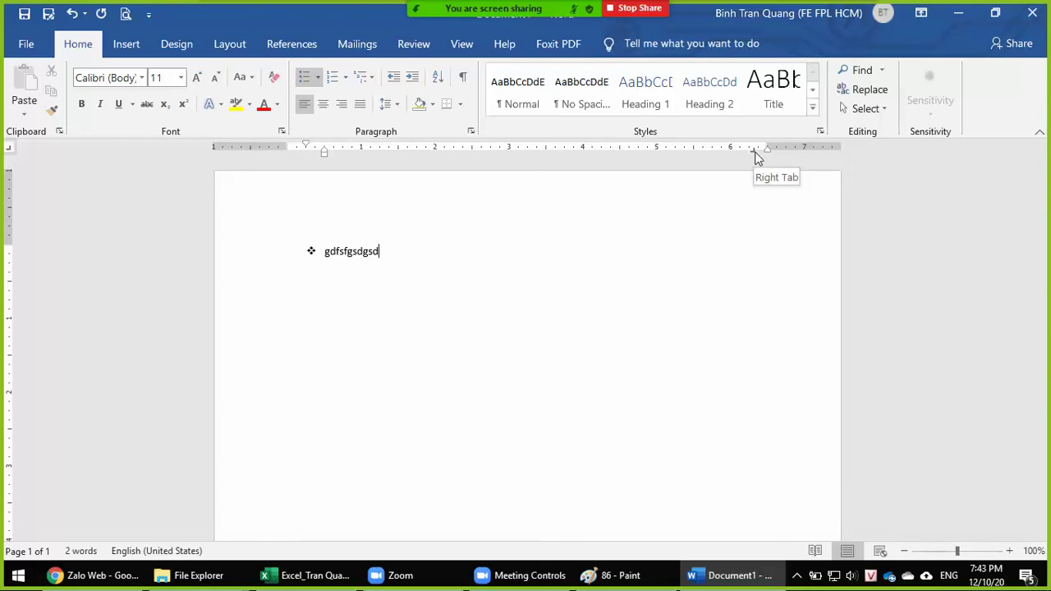
Give the 6.31" right tab stop a dotted leader
{"action": "double_click", "coordinate": [755, 151]}
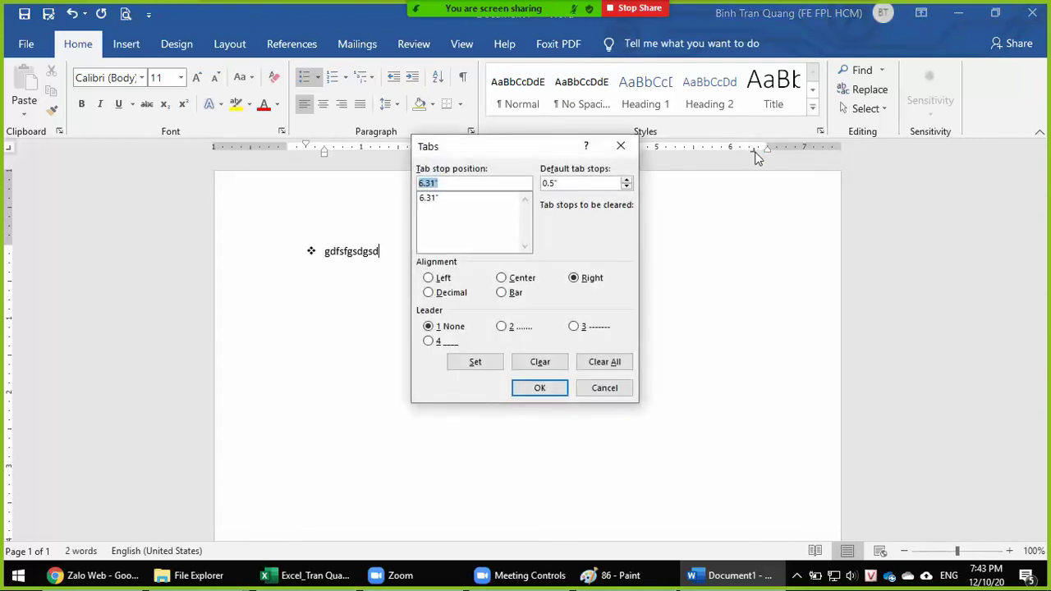
{"action": "left_click_drag", "start_coordinate": [499, 147], "coordinate": [572, 243]}
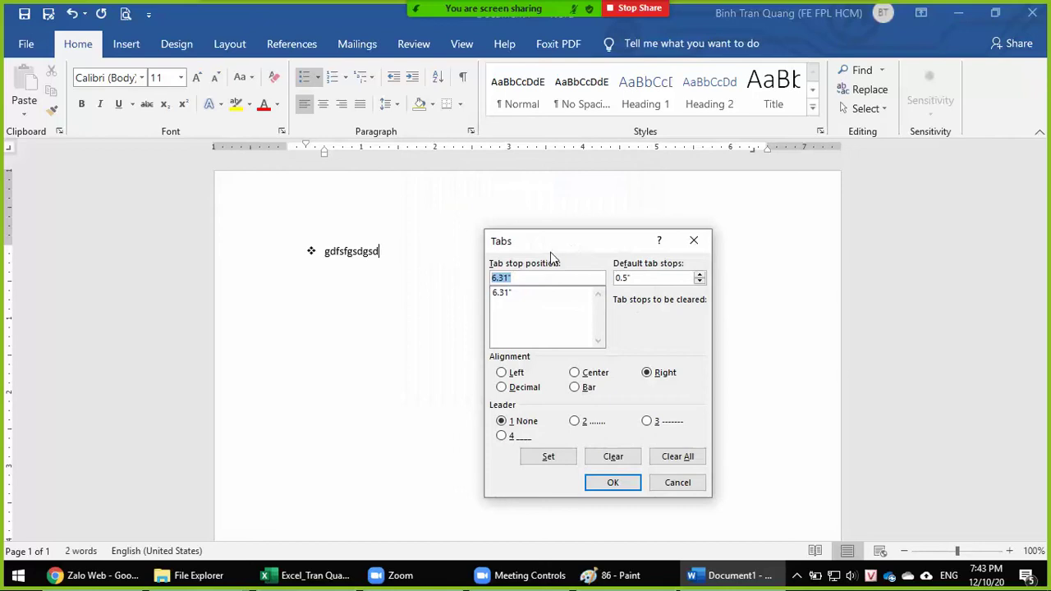
{"action": "left_click", "coordinate": [504, 295]}
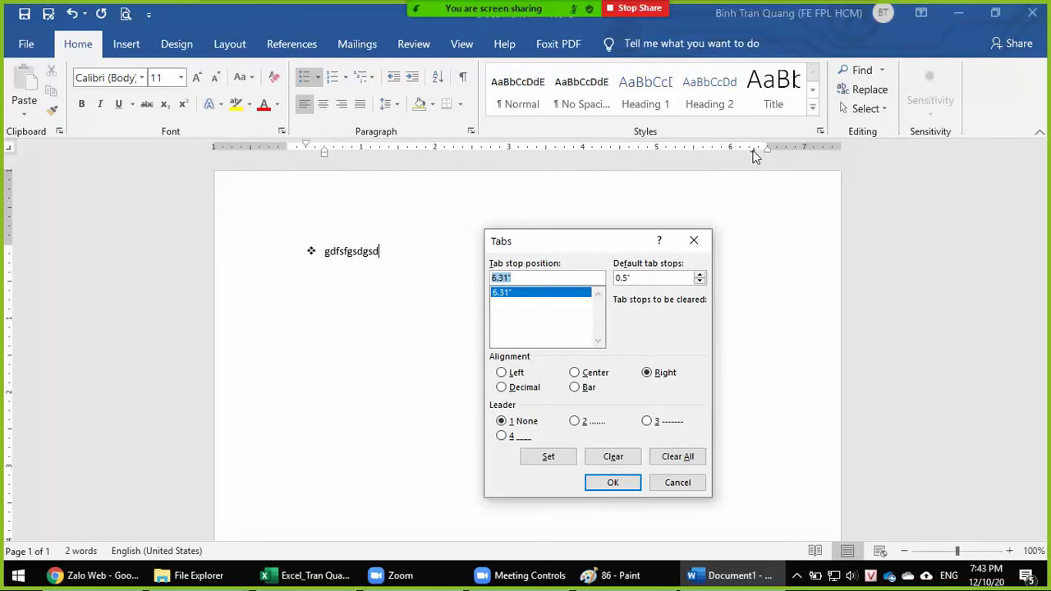
{"action": "left_click", "coordinate": [579, 421]}
{"action": "left_click", "coordinate": [536, 460]}
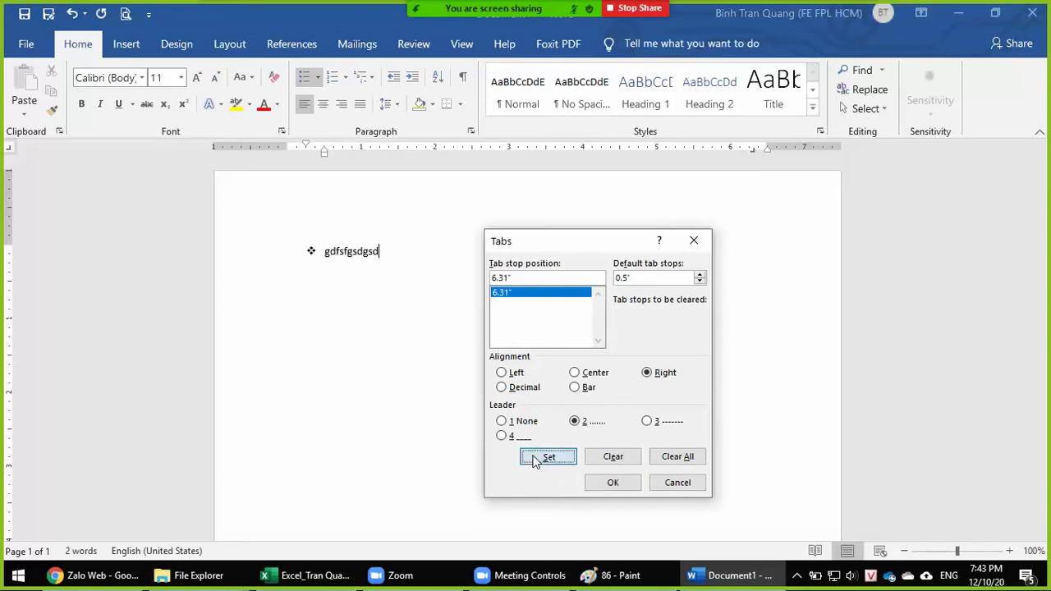
{"action": "left_click", "coordinate": [633, 485]}
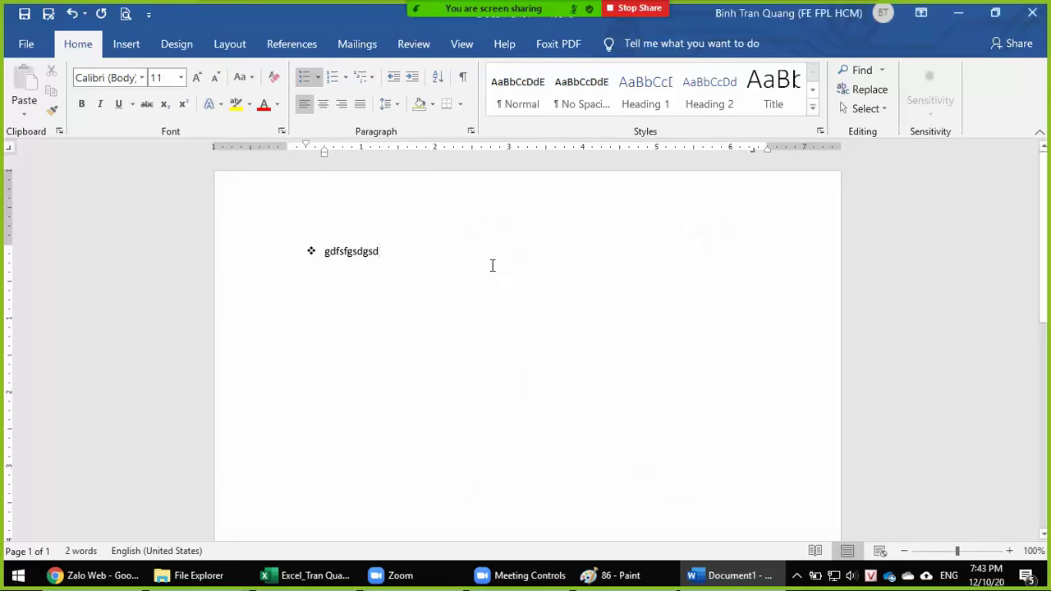
Type three bullet lines with placeholder text on both sides of the dotted right tab
{"action": "key", "text": "Tab"}
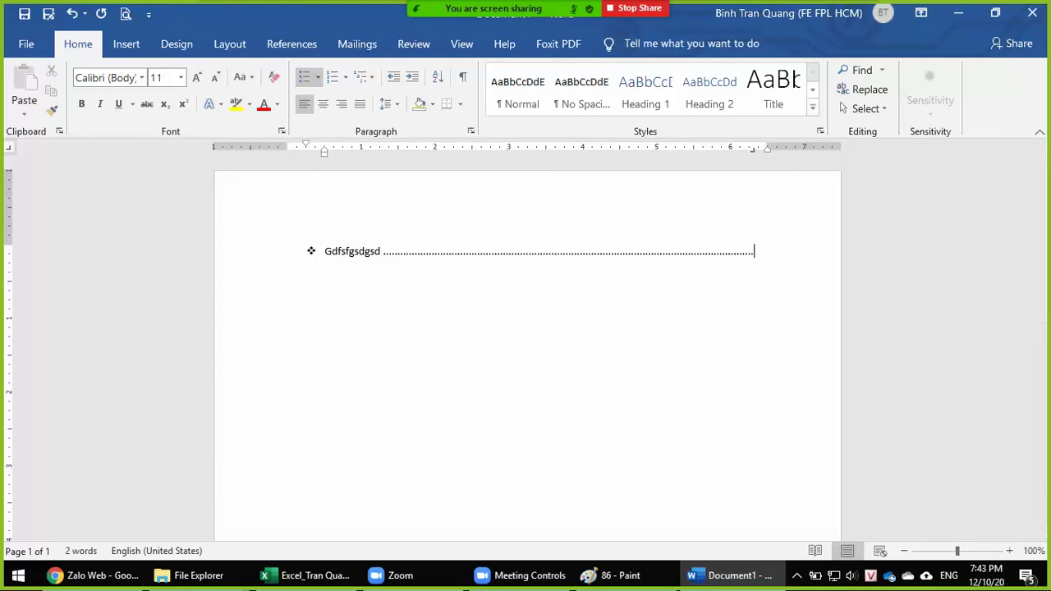
{"action": "type", "text": "sfgsdfgjdfshg"}
{"action": "key", "text": "Return"}
{"action": "type", "text": "s"}
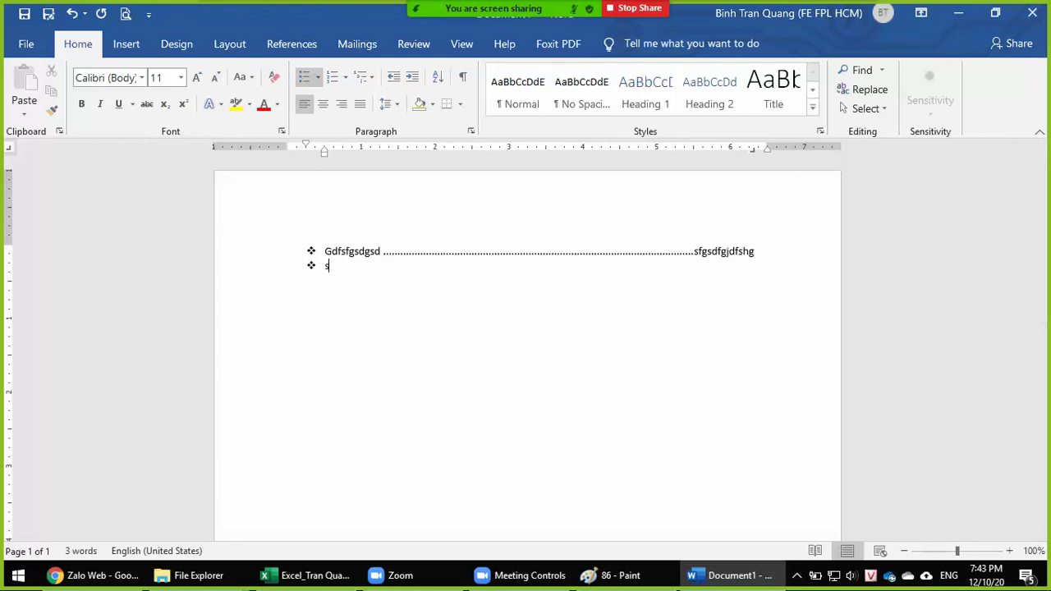
{"action": "type", "text": "dfgsdfgsdfgsfd"}
{"action": "key", "text": "Tab"}
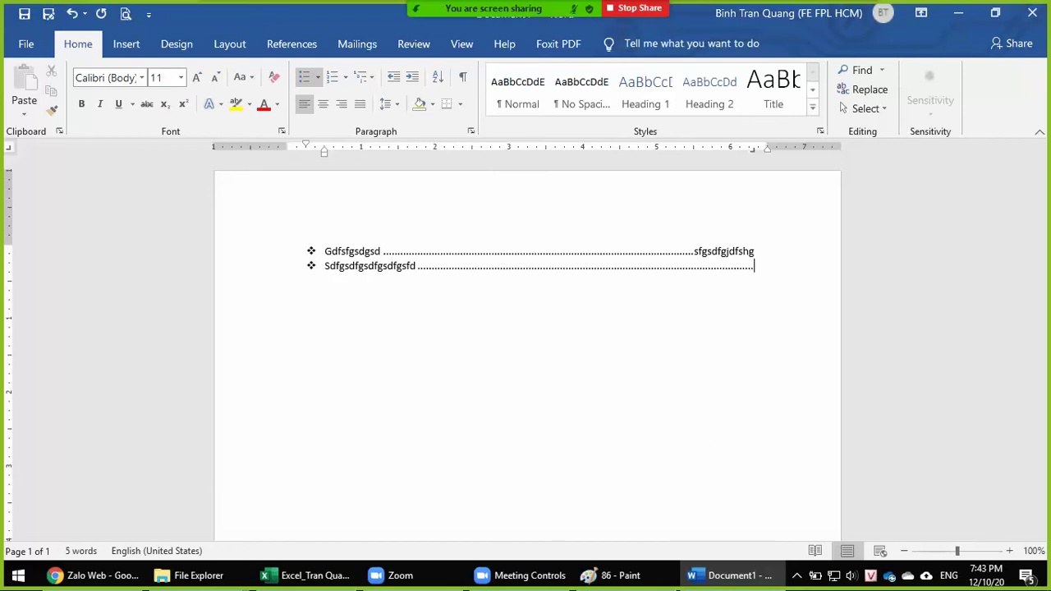
{"action": "type", "text": "sdfgsfg"}
{"action": "key", "text": "Return"}
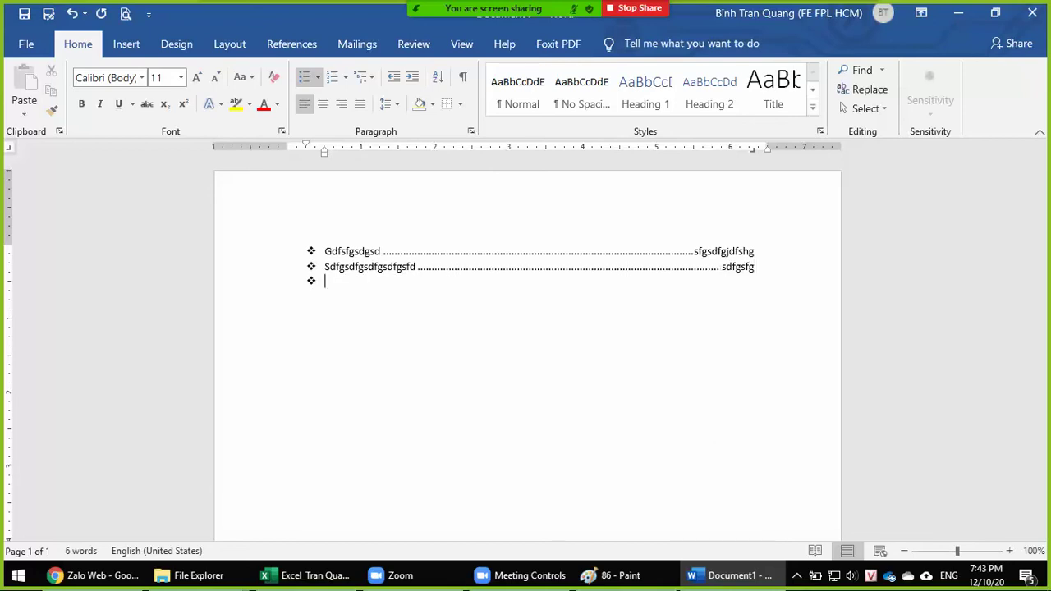
{"action": "type", "text": "sfgsdg"}
{"action": "key", "text": "Tab"}
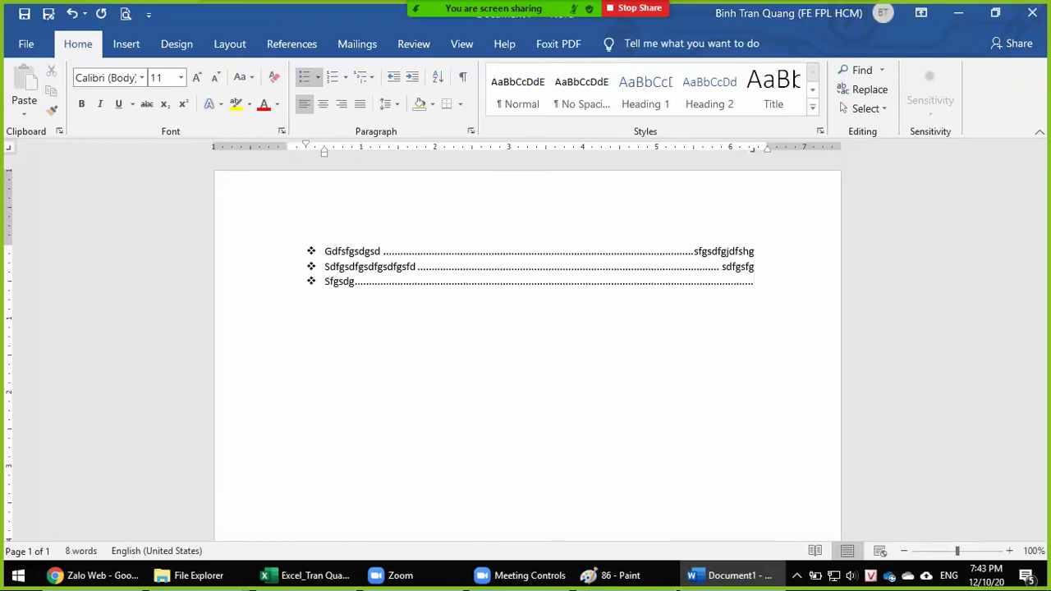
{"action": "type", "text": "sgsdfg sdf gs dfg sdfg sdf gs fg dfsg"}
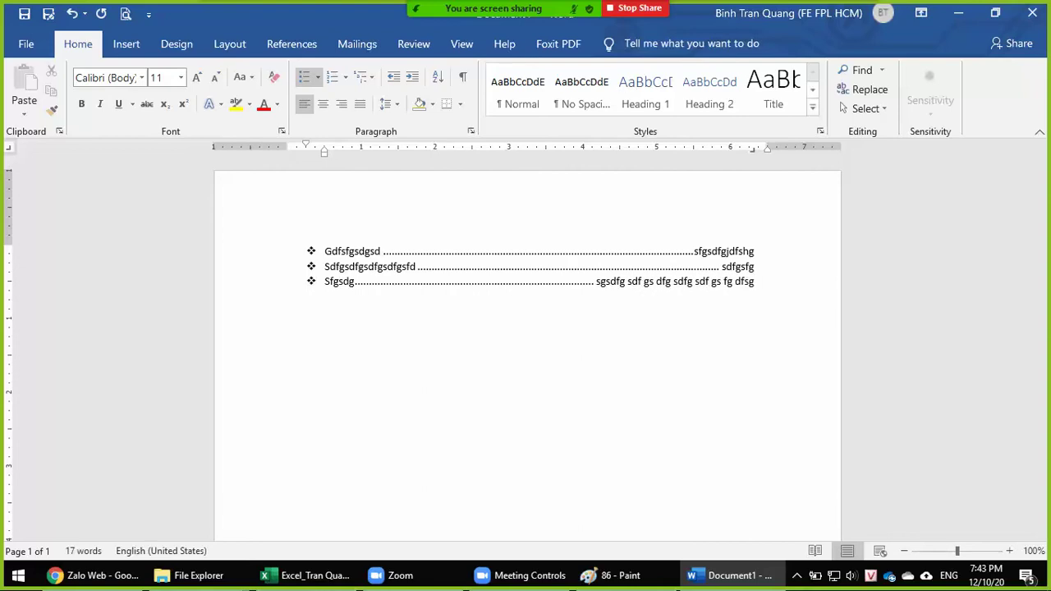
{"action": "key", "text": "alt+Tab"}
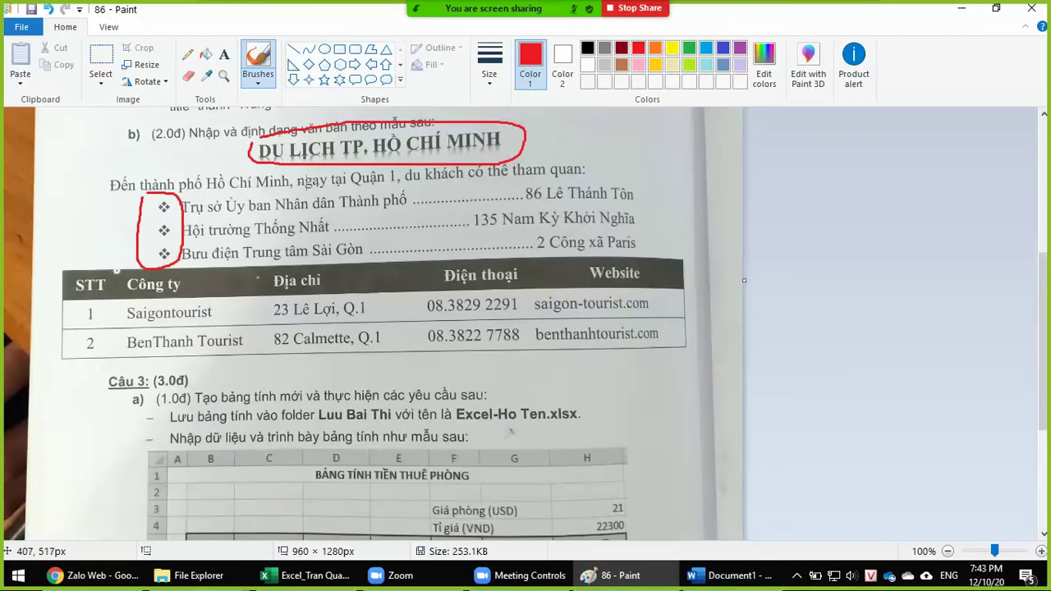
Underline the first bullet's dotted leader in red and scroll to the Câu 3 table
{"action": "mouse_move", "coordinate": [418, 210]}
{"action": "left_mouse_down"}
{"action": "mouse_move", "coordinate": [499, 209]}
{"action": "mouse_move", "coordinate": [491, 212]}
{"action": "left_mouse_up"}
{"action": "scroll", "coordinate": [125, 303], "scroll_direction": "down", "scroll_amount": 2}
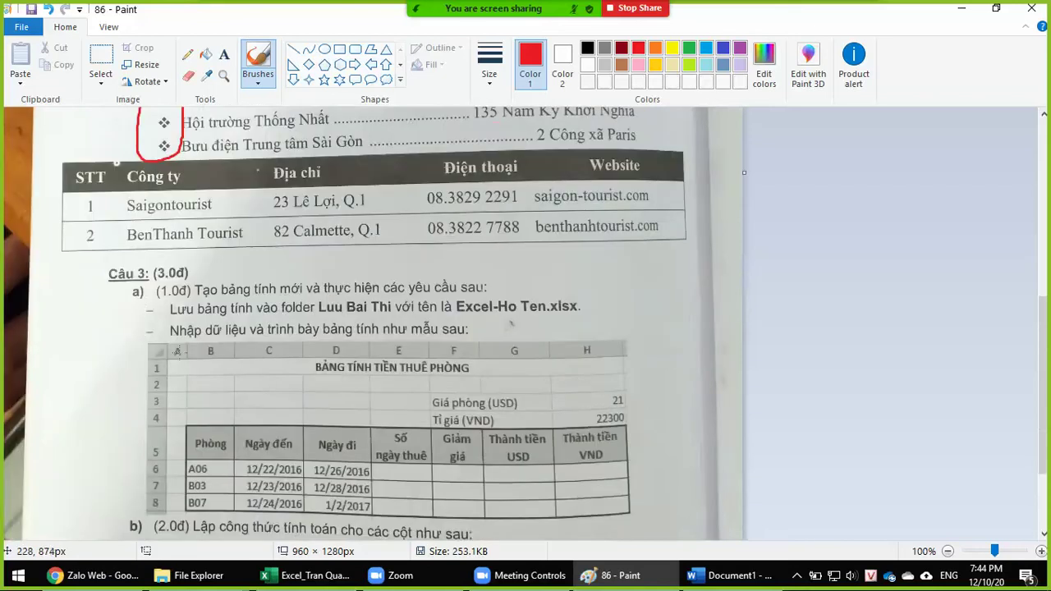
{"action": "scroll", "coordinate": [178, 353], "scroll_direction": "down", "scroll_amount": 3}
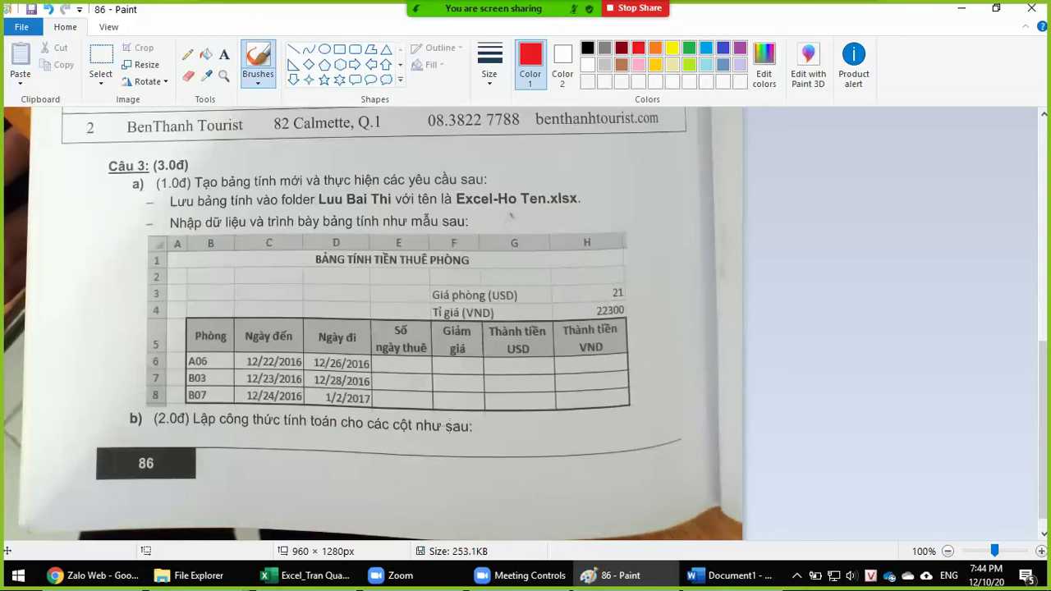
{"action": "left_click", "coordinate": [309, 576]}
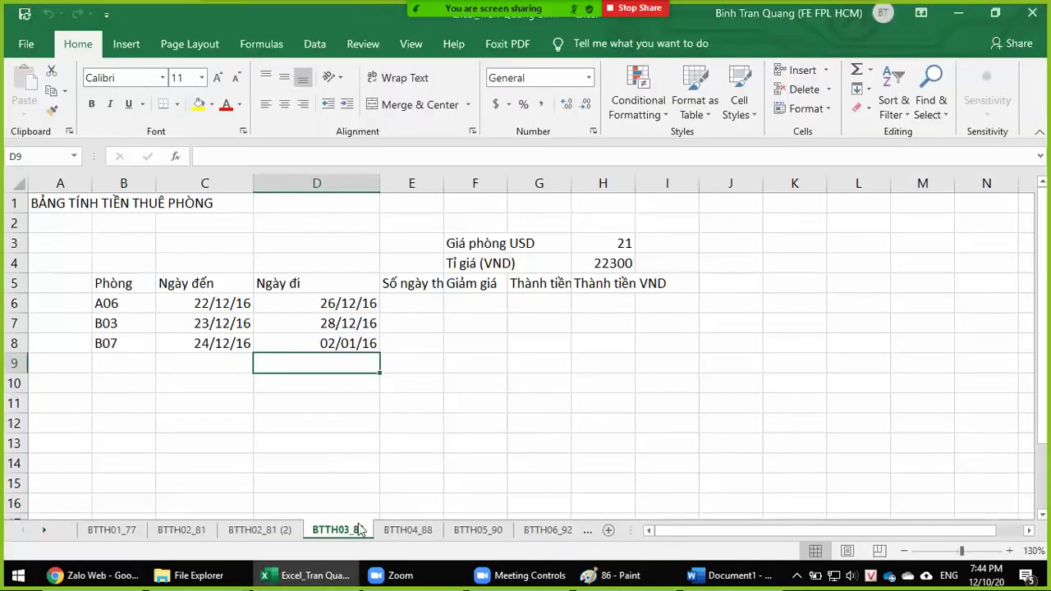
Select E6 for the rental-days formula, then return to the exercise image
{"action": "left_click", "coordinate": [412, 302]}
{"action": "key", "text": "alt+Tab"}
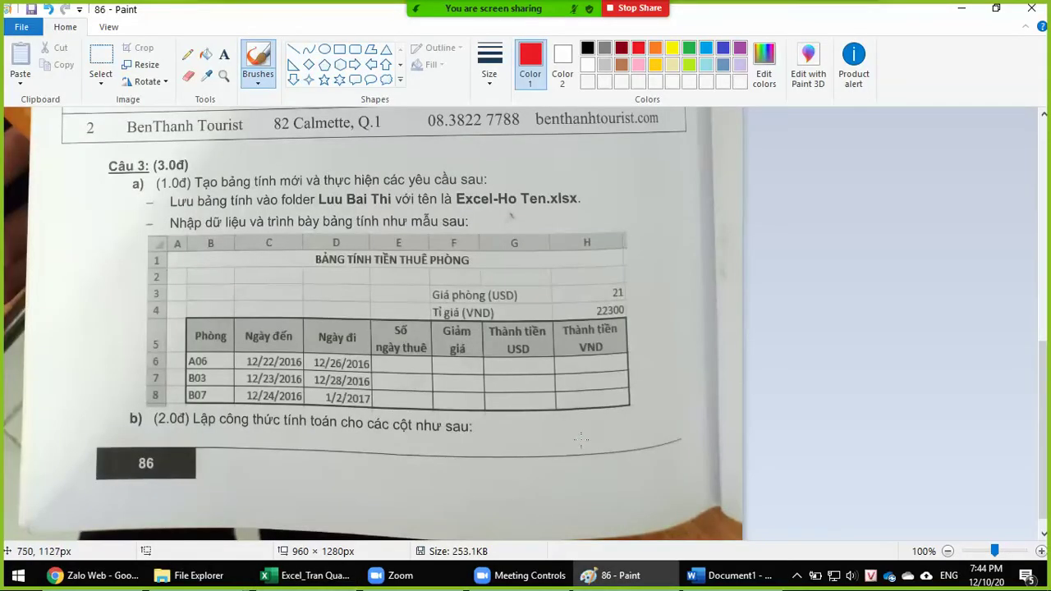
{"action": "mouse_move", "coordinate": [192, 576]}
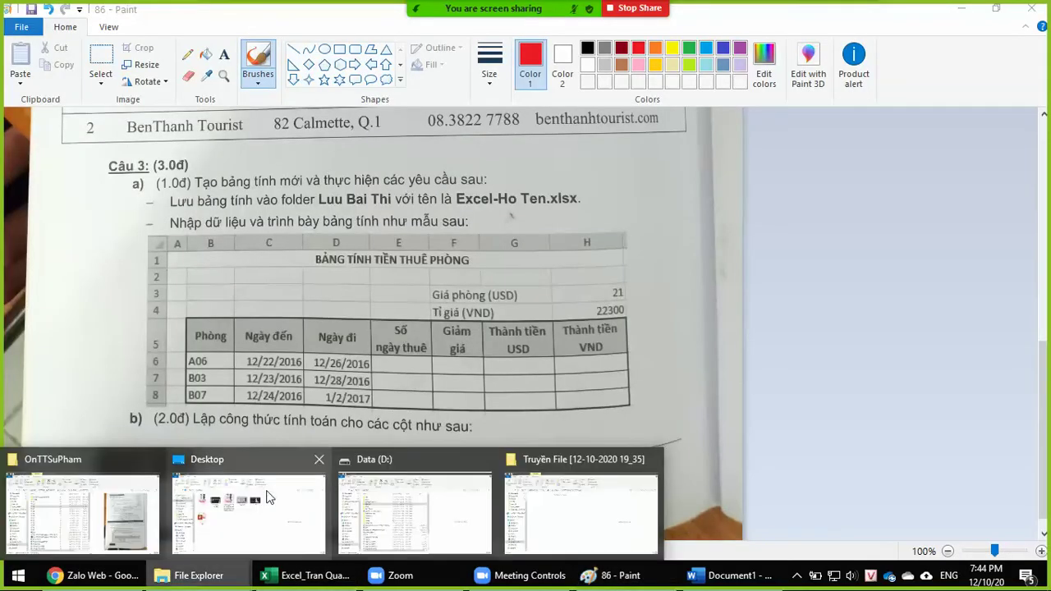
Open scanned page 87 in Paint via Edit to review the Câu 3 rental rules
{"action": "mouse_move", "coordinate": [83, 502]}
{"action": "left_click", "coordinate": [58, 499]}
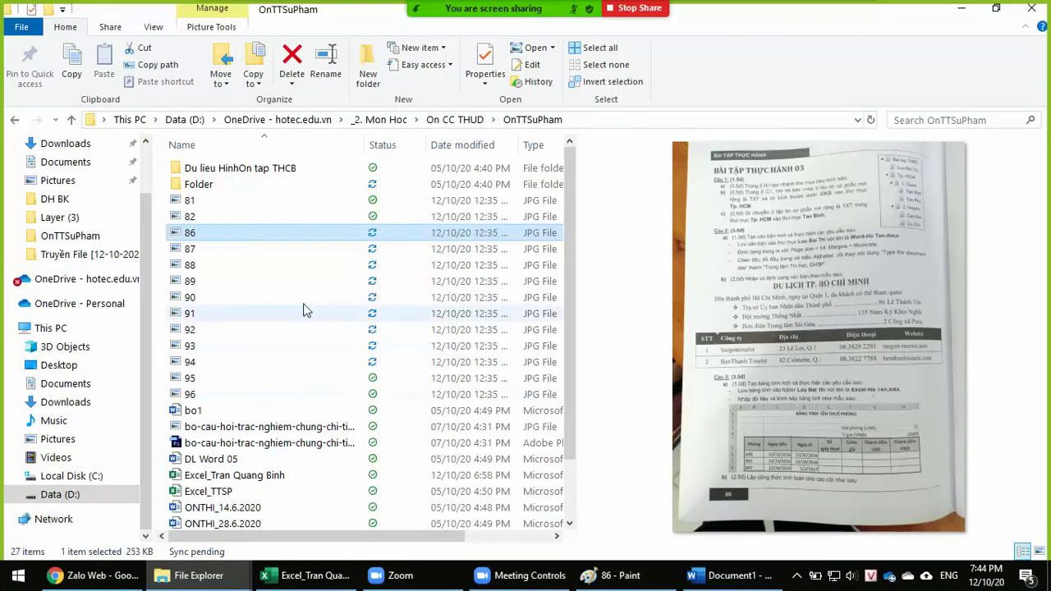
{"action": "left_click", "coordinate": [199, 249]}
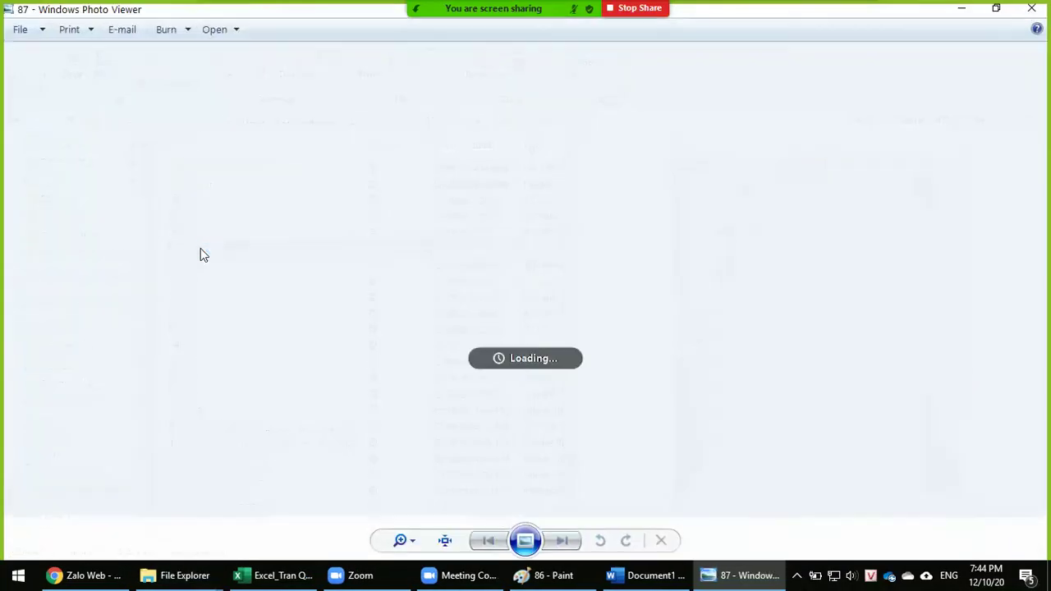
{"action": "left_click", "coordinate": [1031, 8]}
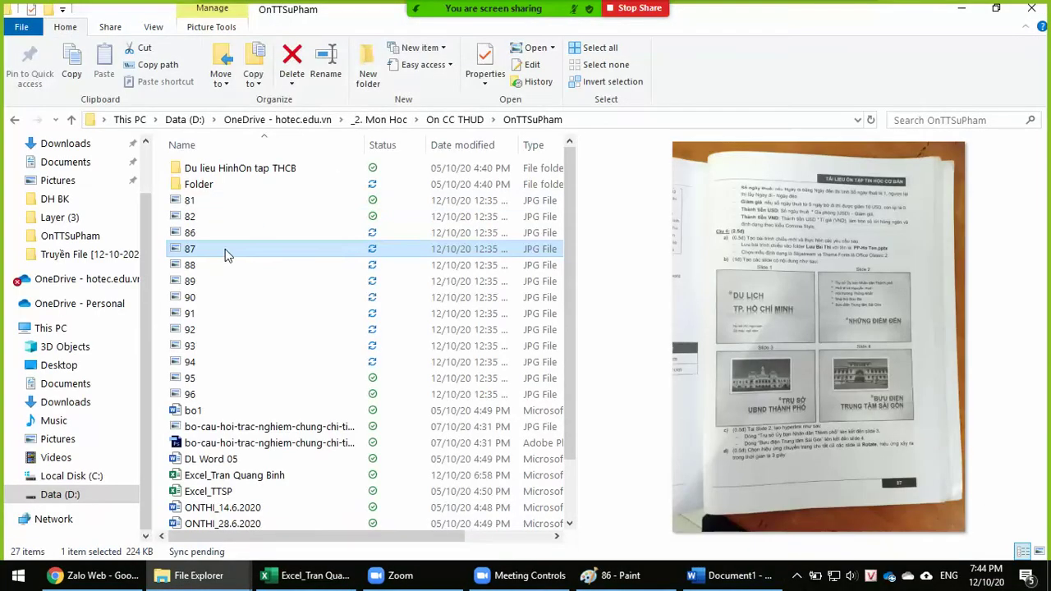
{"action": "right_click", "coordinate": [225, 249]}
{"action": "left_click", "coordinate": [260, 67]}
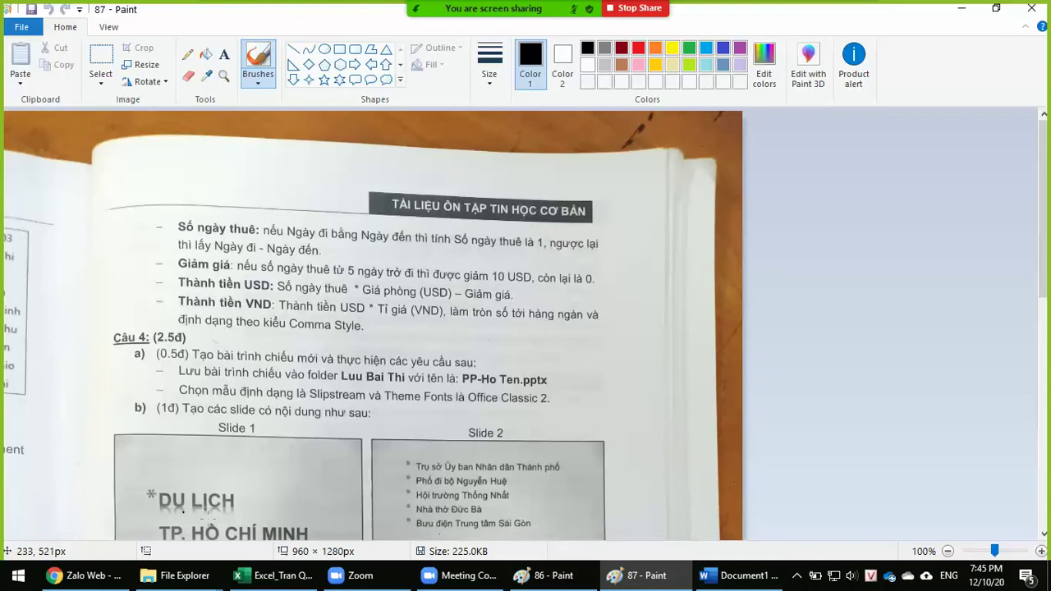
{"action": "left_click", "coordinate": [278, 574]}
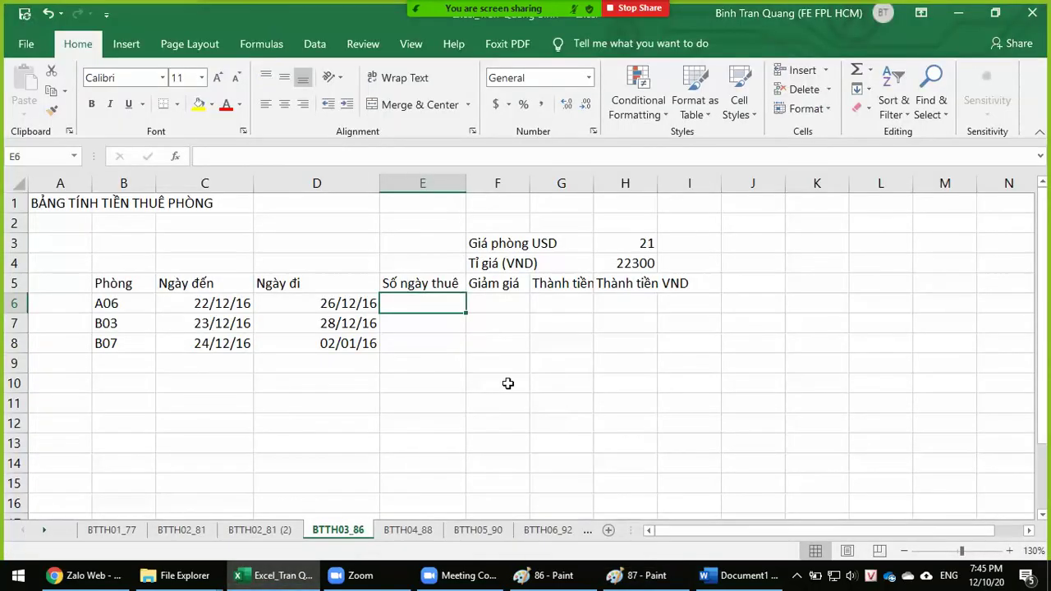
Enter =D6-C6 in E6 and fill it down to E8 for the rental days
{"action": "type", "text": "="}
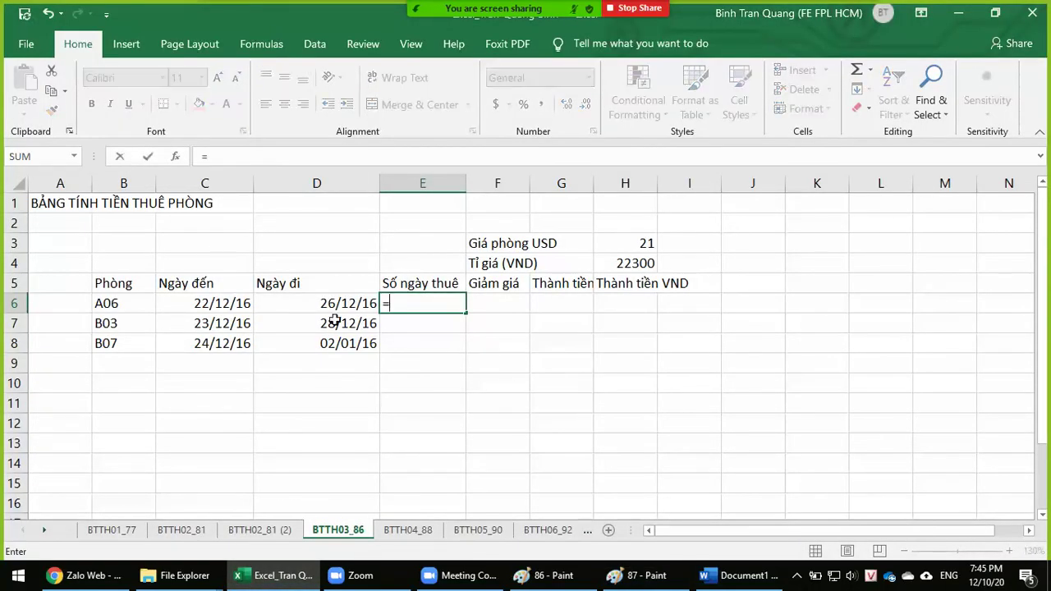
{"action": "left_click", "coordinate": [301, 304]}
{"action": "type", "text": "-"}
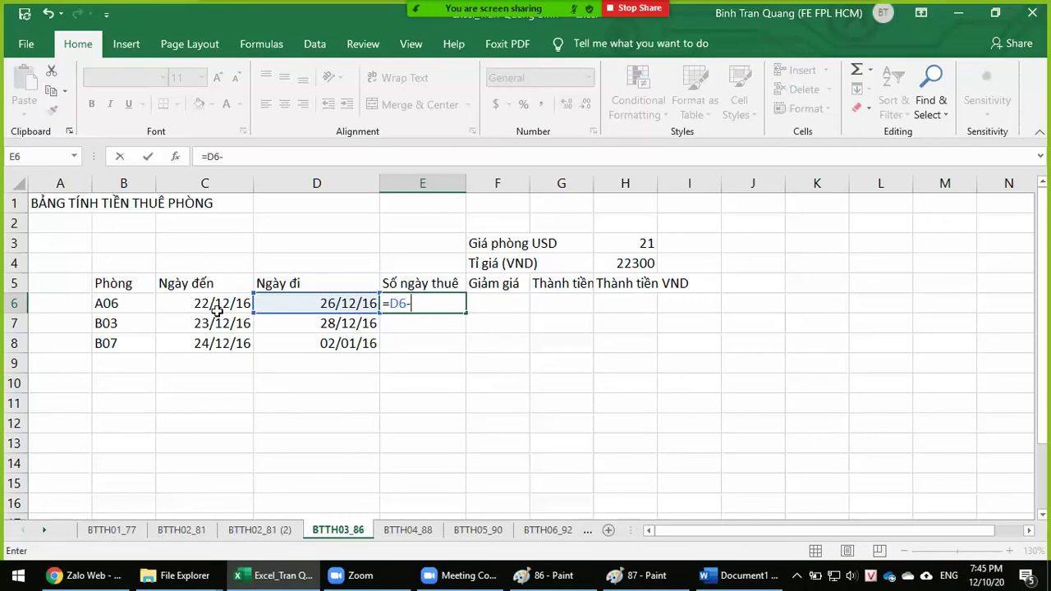
{"action": "left_click", "coordinate": [212, 305]}
{"action": "key", "text": "Return"}
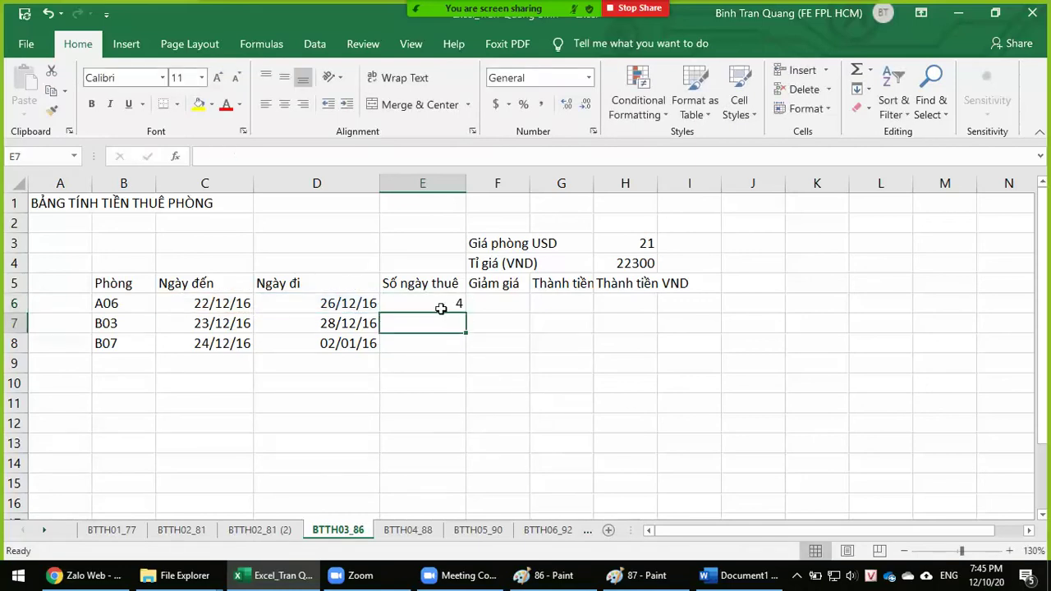
{"action": "left_click", "coordinate": [442, 306]}
{"action": "left_click_drag", "start_coordinate": [465, 313], "coordinate": [466, 352]}
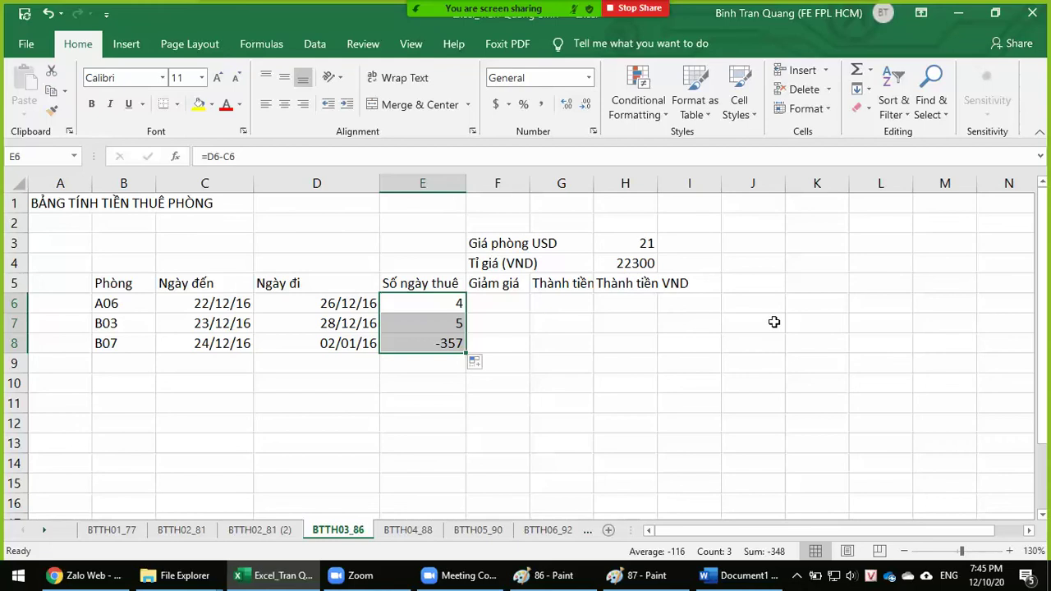
{"action": "key", "text": "alt+Tab"}
{"action": "key", "text": "alt+Tab"}
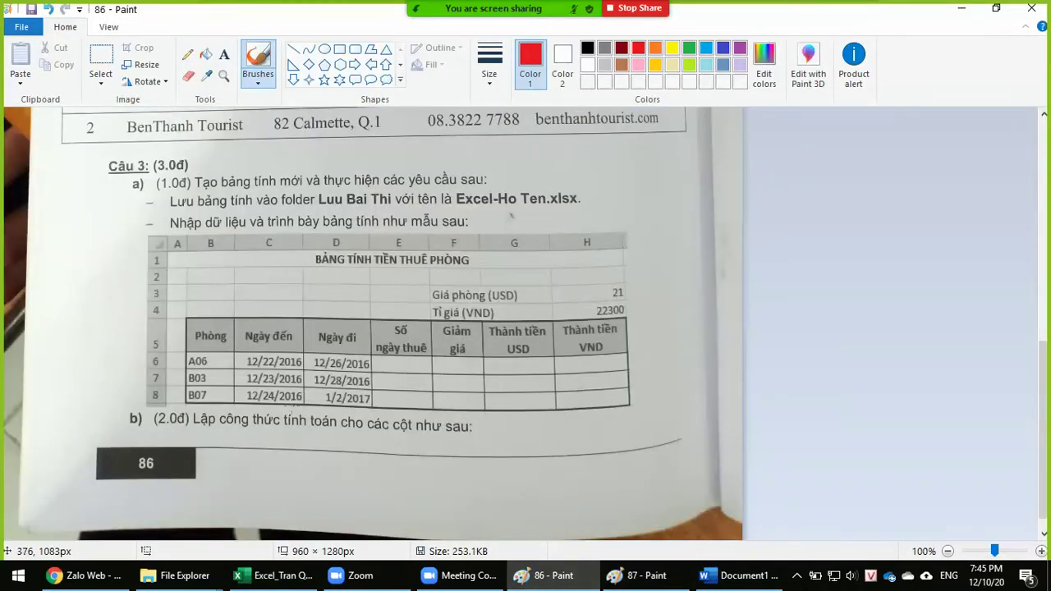
Correct D8's departure year from 2016 to 2017 so B07 rents for 9 days
{"action": "key", "text": "alt+Tab"}
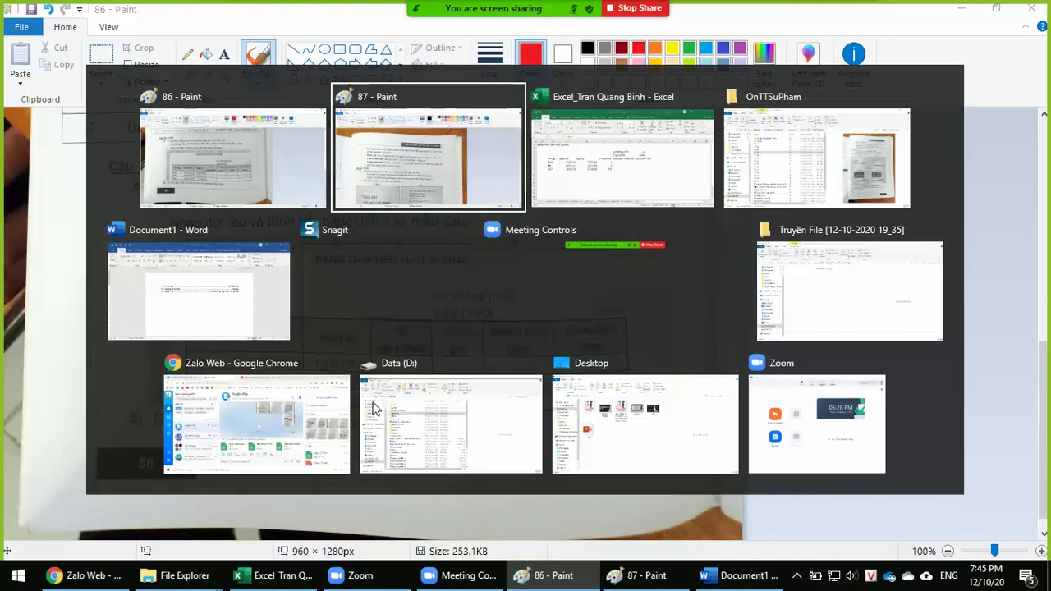
{"action": "key", "text": "alt+Tab"}
{"action": "left_click", "coordinate": [257, 579]}
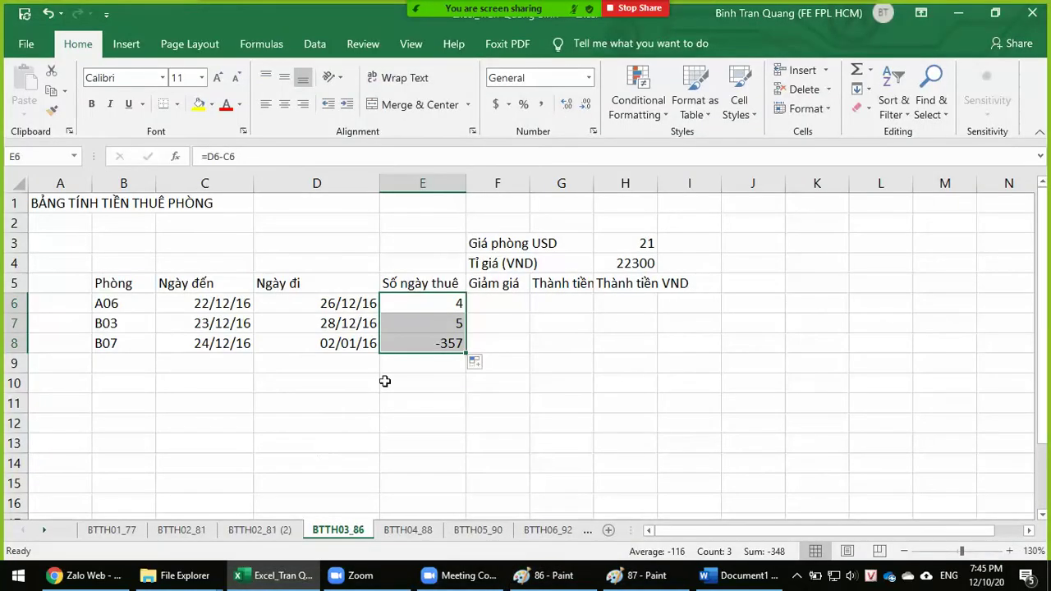
{"action": "double_click", "coordinate": [345, 342]}
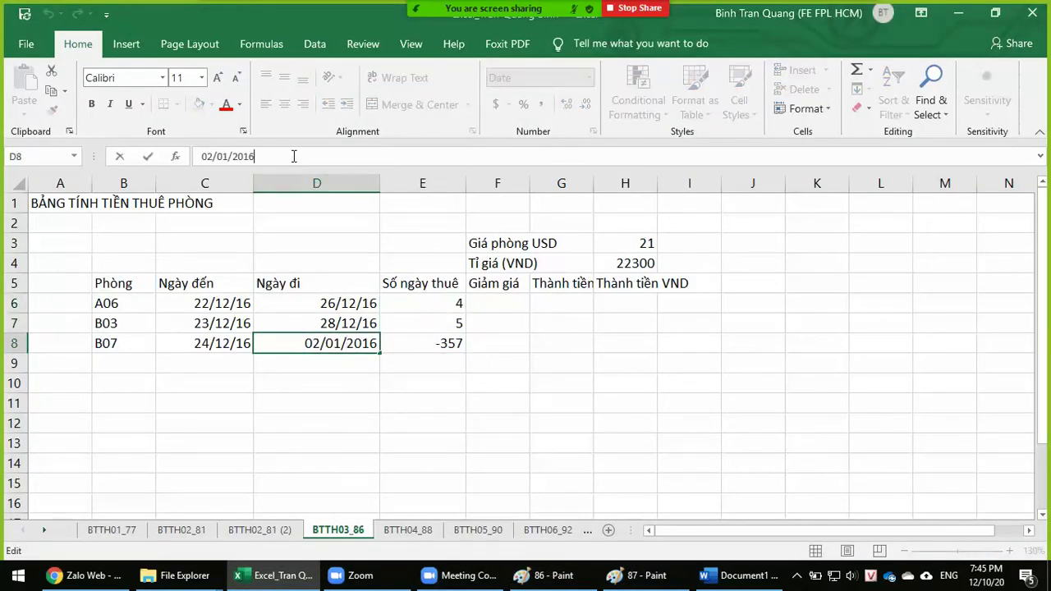
{"action": "key", "text": "BackSpace"}
{"action": "type", "text": "7"}
{"action": "key", "text": "Return"}
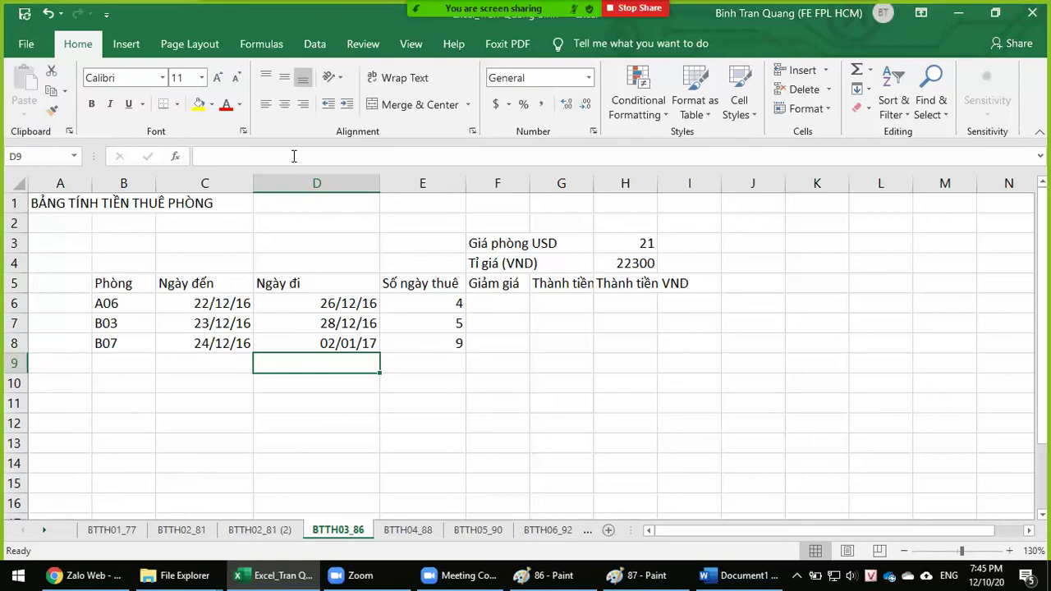
Test-paste D6's date into C6, then undo it and clear the copy marquee
{"action": "left_click", "coordinate": [280, 306]}
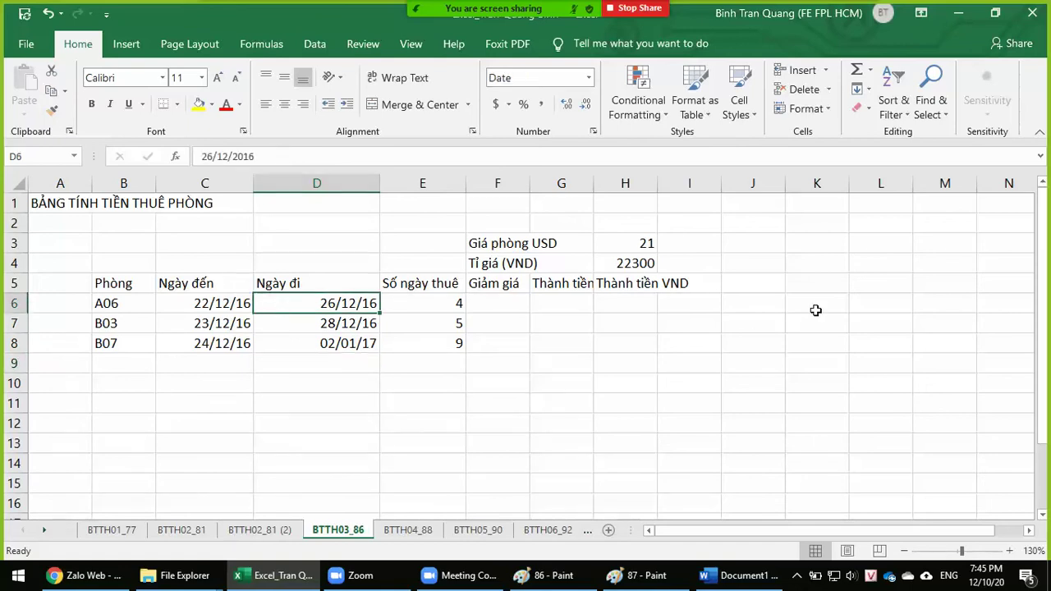
{"action": "key", "text": "ctrl+c"}
{"action": "key", "text": "Left"}
{"action": "key", "text": "Left"}
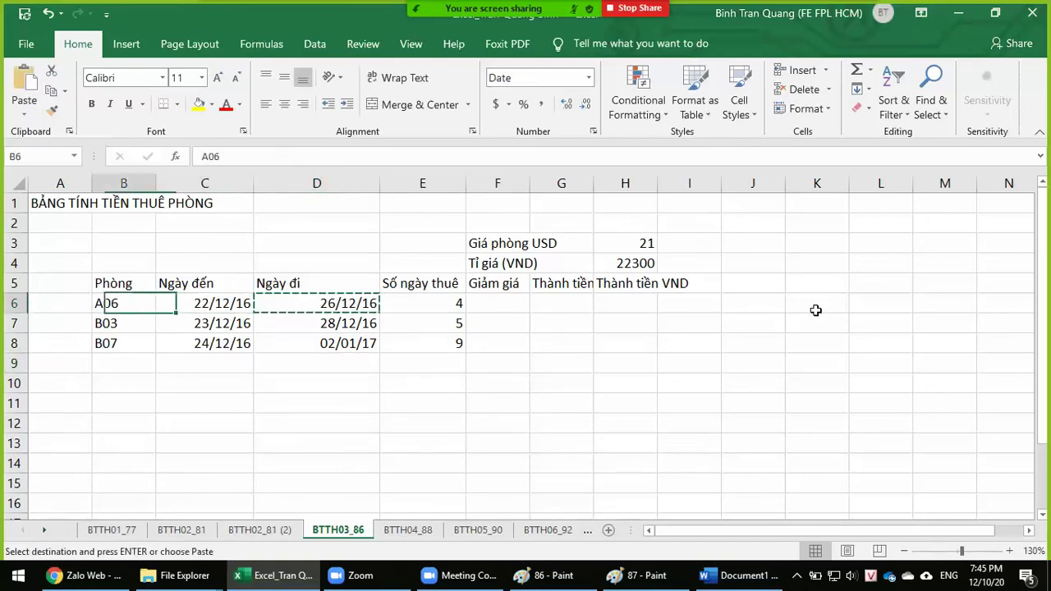
{"action": "key", "text": "Right"}
{"action": "key", "text": "ctrl+v"}
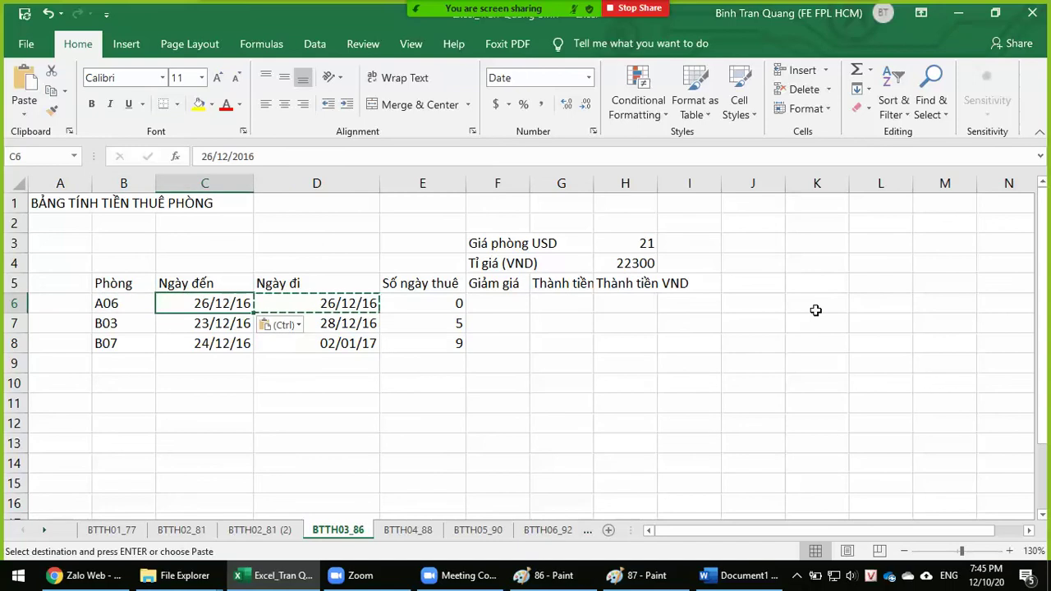
{"action": "key", "text": "Escape"}
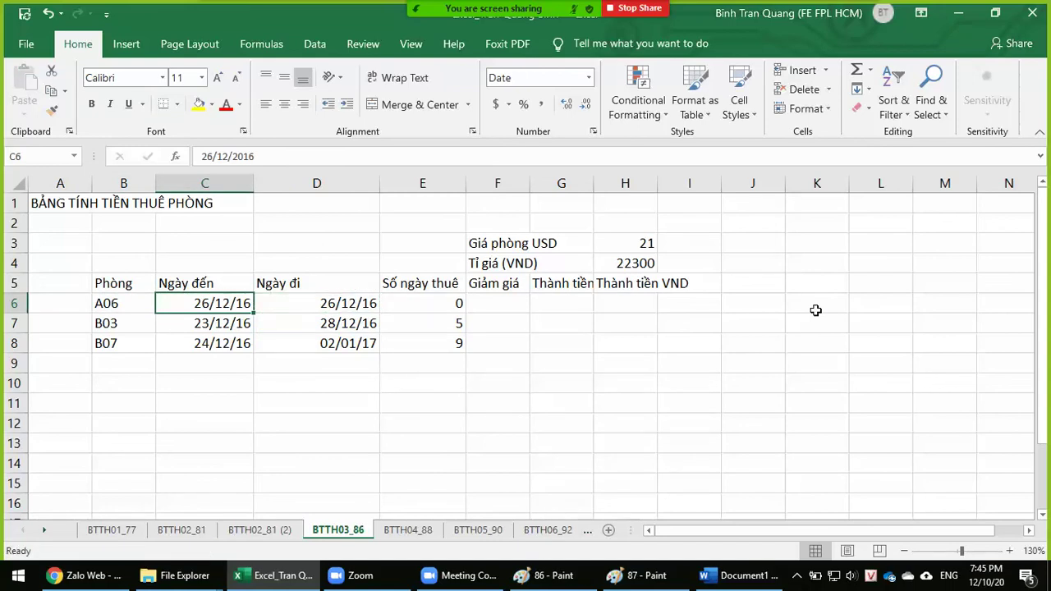
{"action": "key", "text": "ctrl+z"}
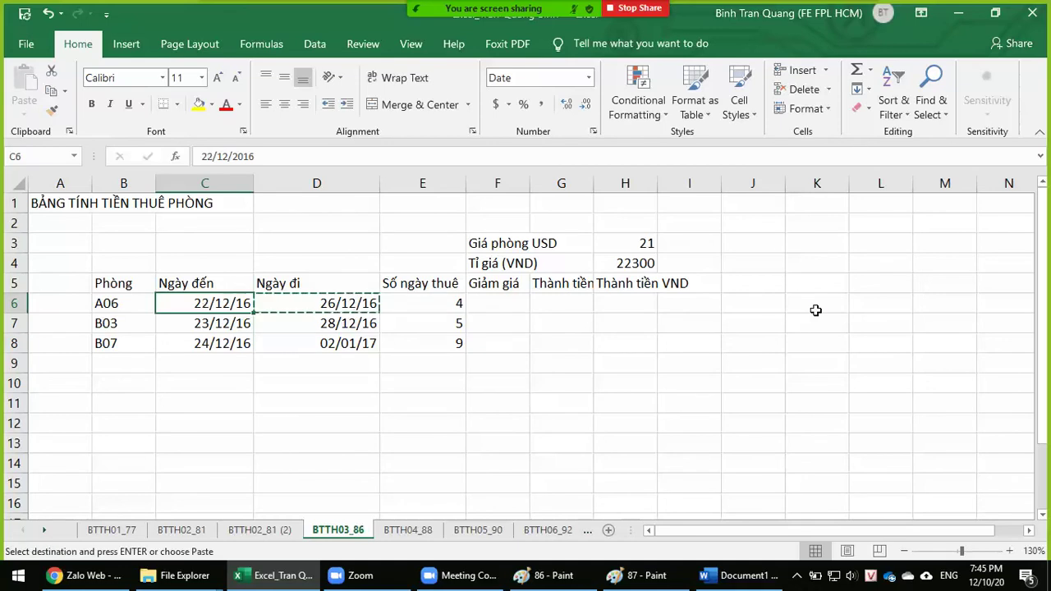
{"action": "key", "text": "Escape"}
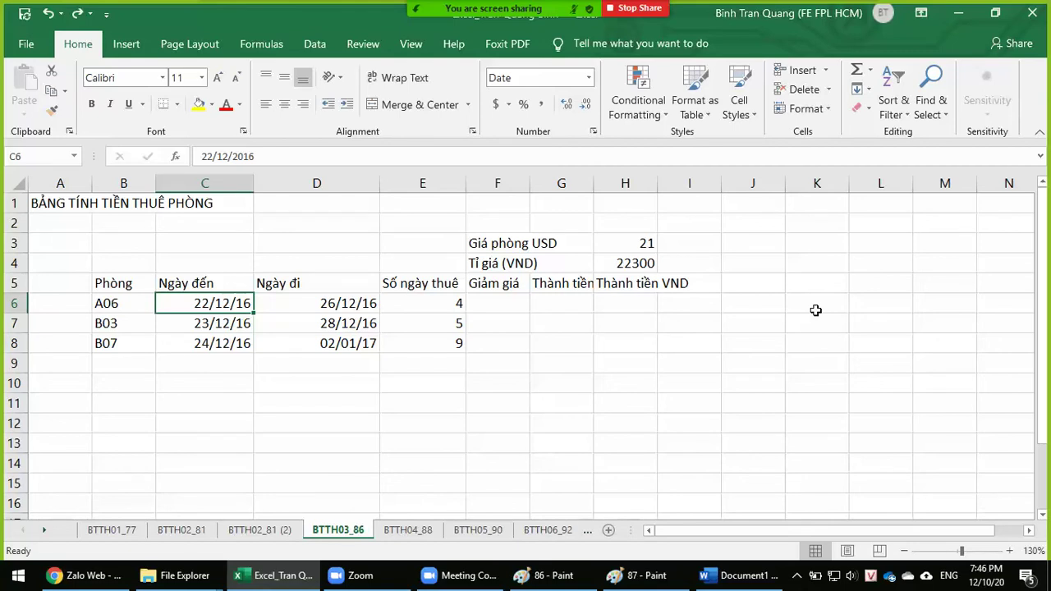
Enter a test comparison formula =D6<C6 in G6
{"action": "left_click", "coordinate": [546, 311]}
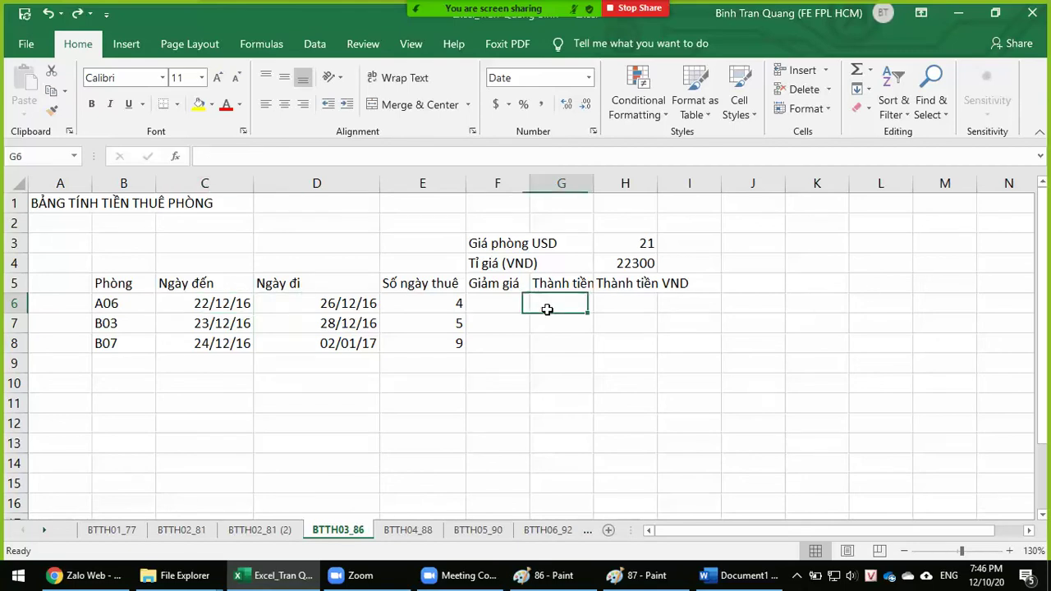
{"action": "type", "text": "="}
{"action": "left_click", "coordinate": [333, 301]}
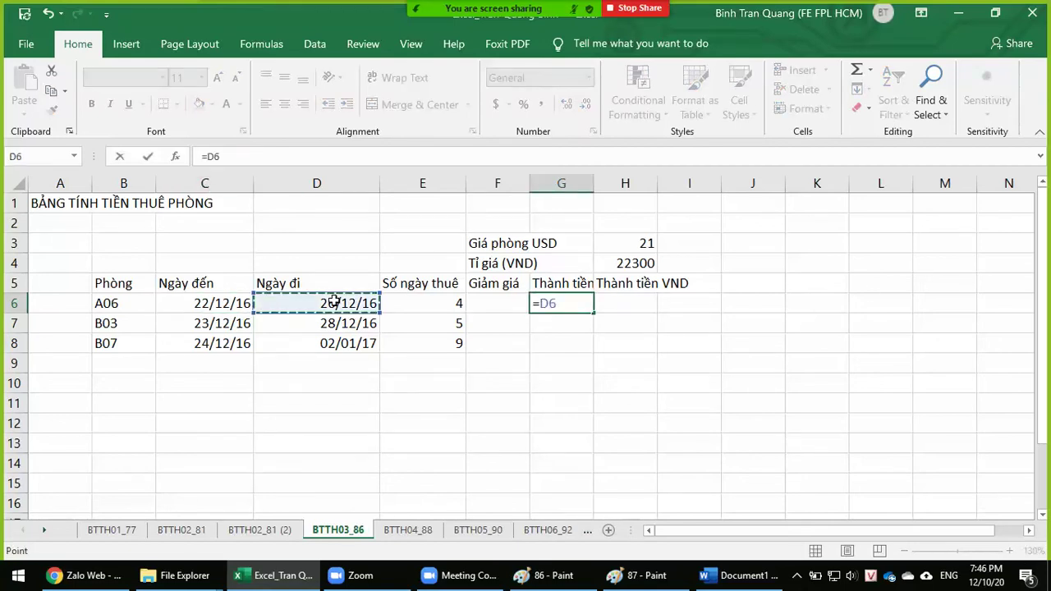
{"action": "type", "text": "<"}
{"action": "left_click", "coordinate": [228, 303]}
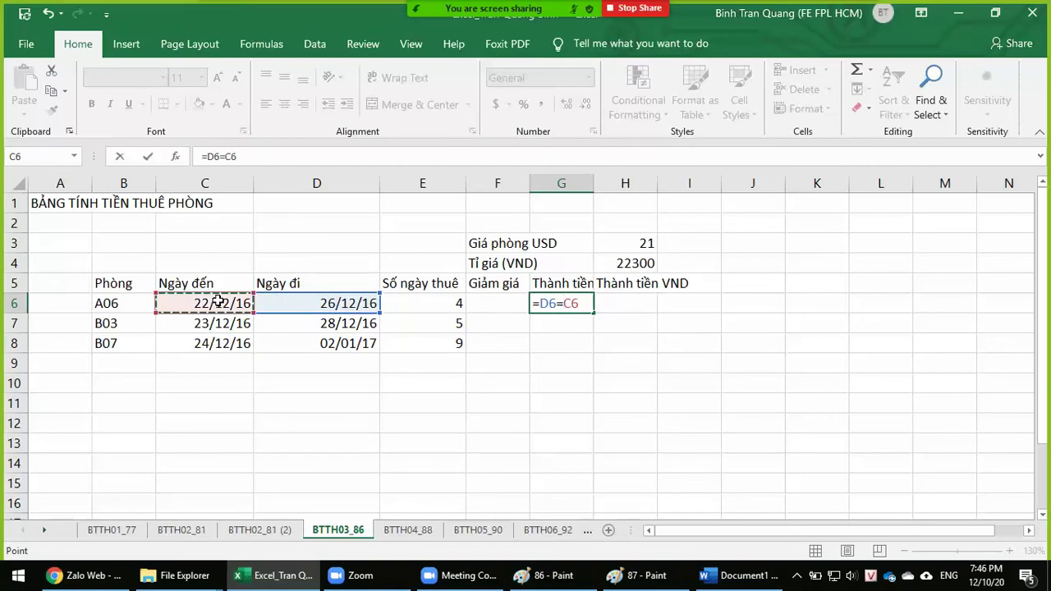
{"action": "key", "text": "Return"}
Copy D6's departure date into C6 so A06 arrives on 26/12/16
{"action": "left_click", "coordinate": [339, 303]}
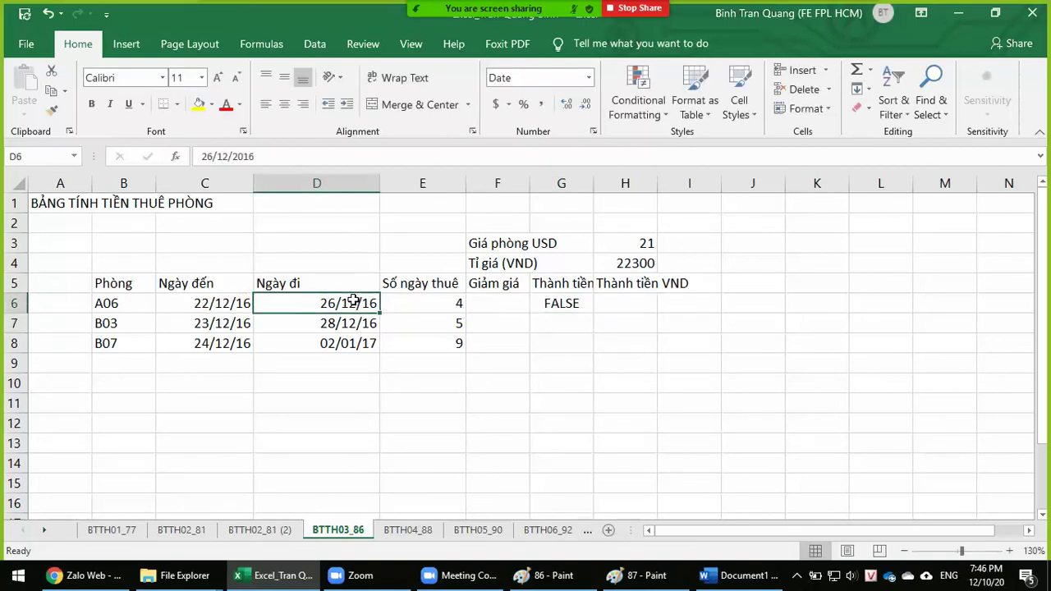
{"action": "key", "text": "ctrl+c"}
{"action": "left_click", "coordinate": [235, 303]}
{"action": "key", "text": "ctrl+v"}
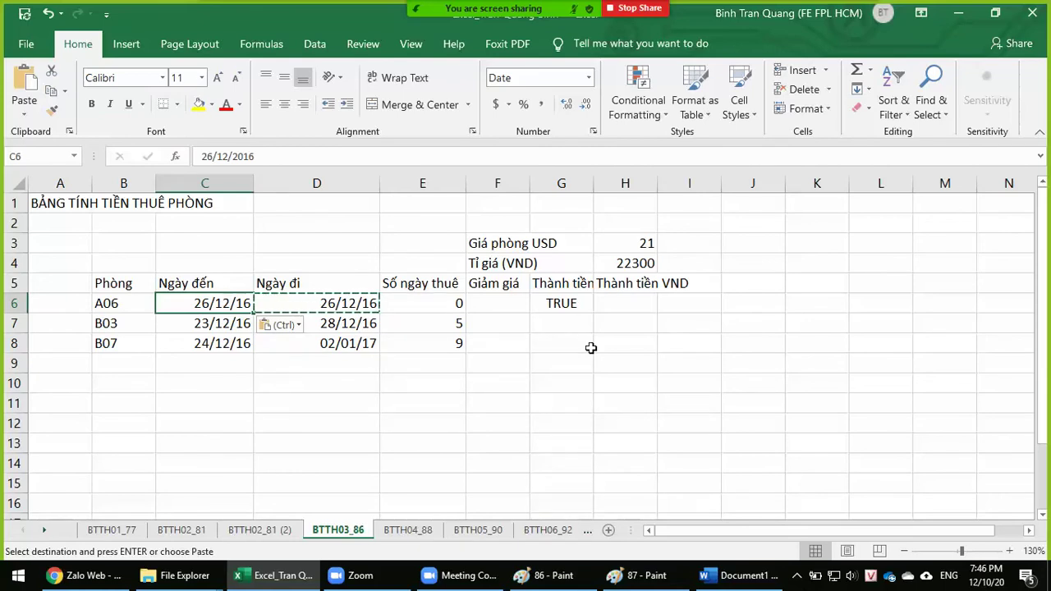
{"action": "key", "text": "Escape"}
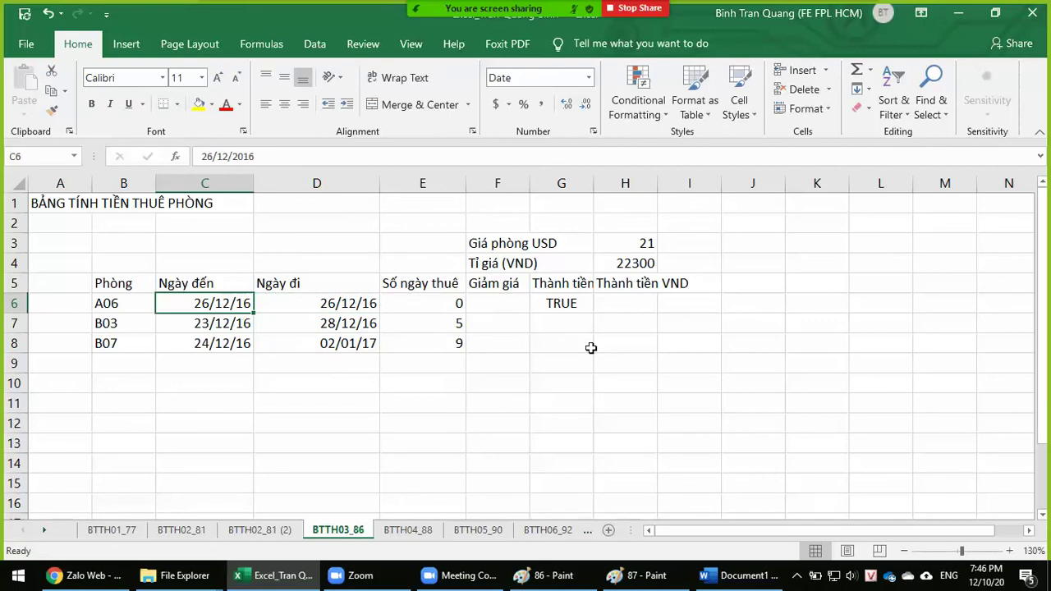
Begin E6's days formula as =if(D6=C6, and bring up the textbook page in Paint
{"action": "left_click", "coordinate": [447, 303]}
{"action": "type", "text": "="}
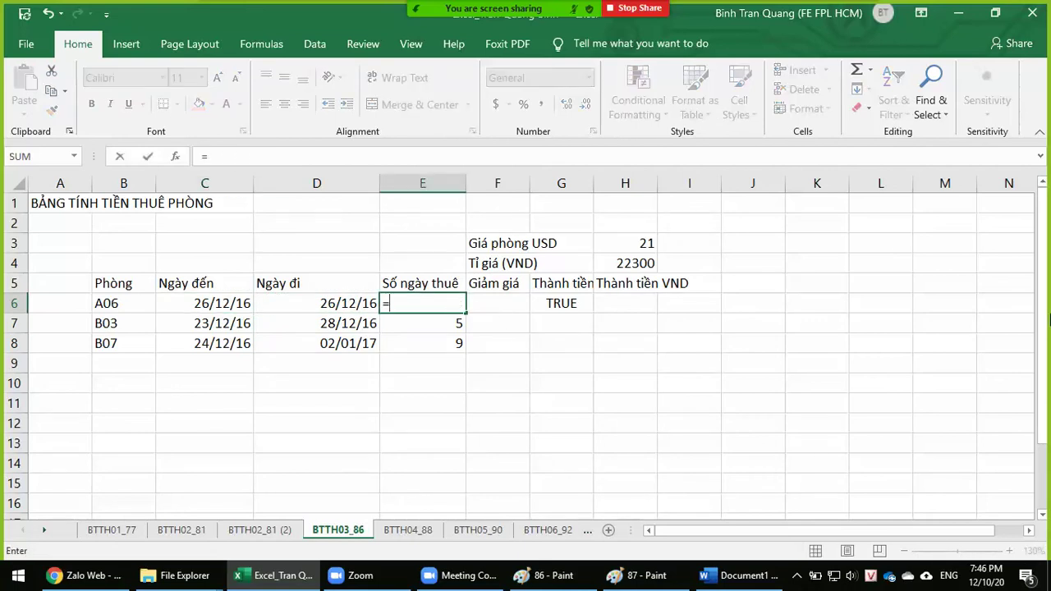
{"action": "type", "text": "if("}
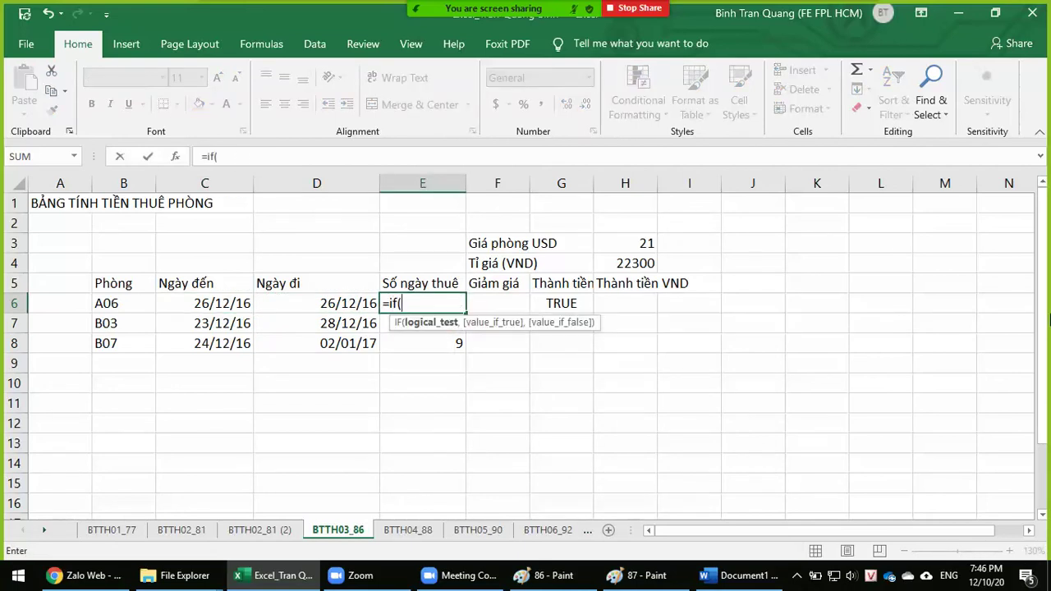
{"action": "left_click", "coordinate": [291, 300]}
{"action": "type", "text": "="}
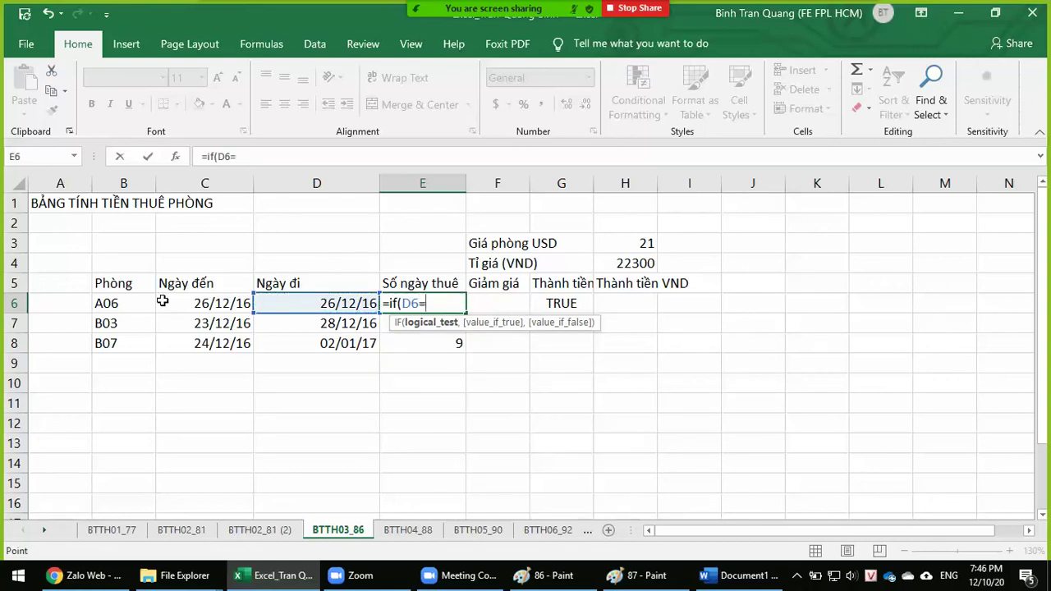
{"action": "left_click", "coordinate": [162, 302]}
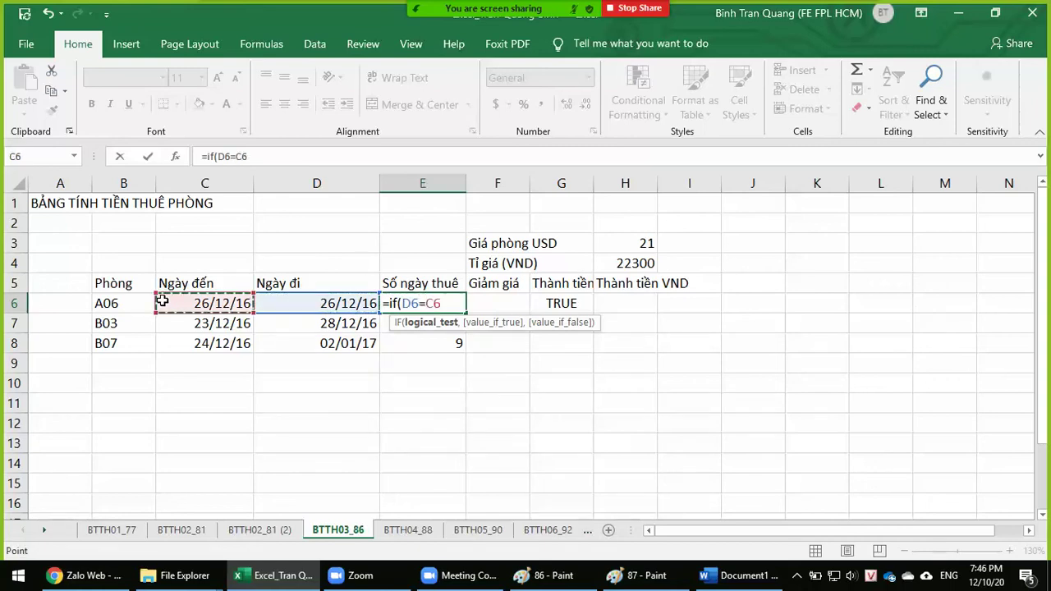
{"action": "type", "text": ","}
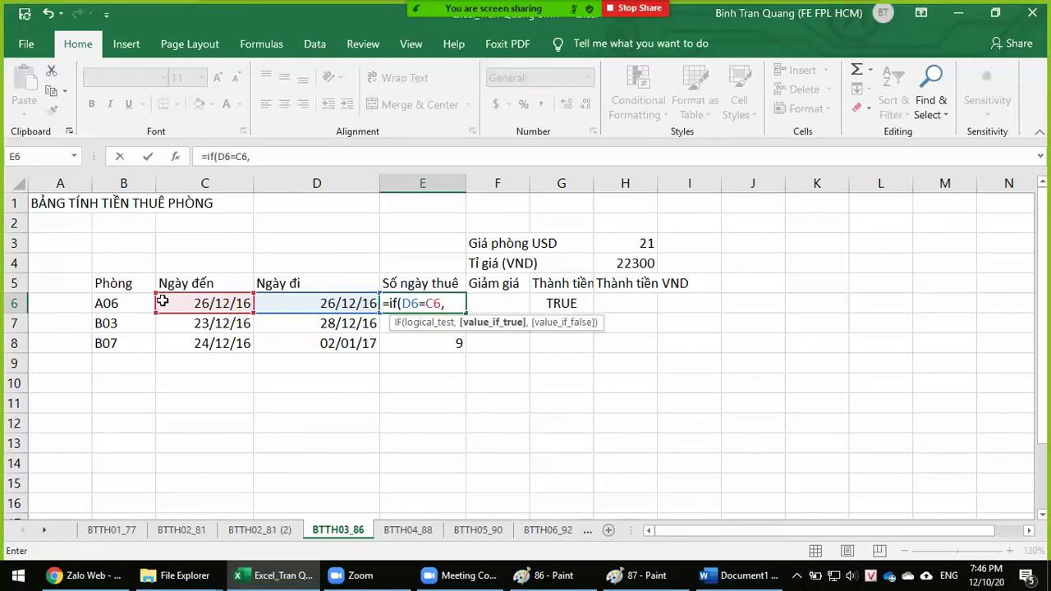
{"action": "left_click", "coordinate": [638, 575]}
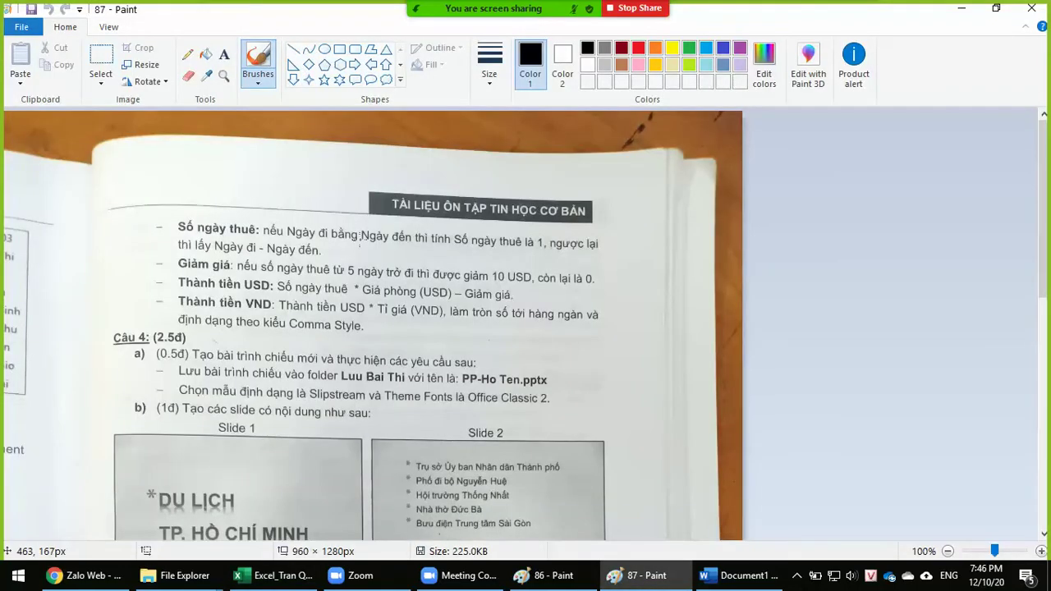
Underline the same-day condition in black and 'Số ngày thuê là 1' in red on page 87
{"action": "left_click_drag", "start_coordinate": [265, 235], "coordinate": [414, 242]}
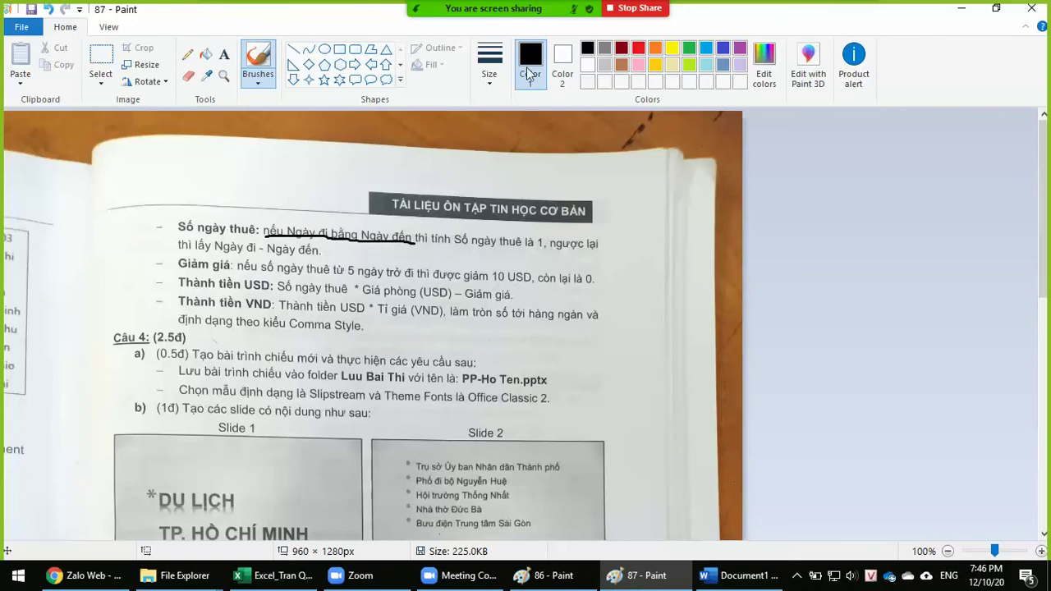
{"action": "left_click", "coordinate": [638, 48]}
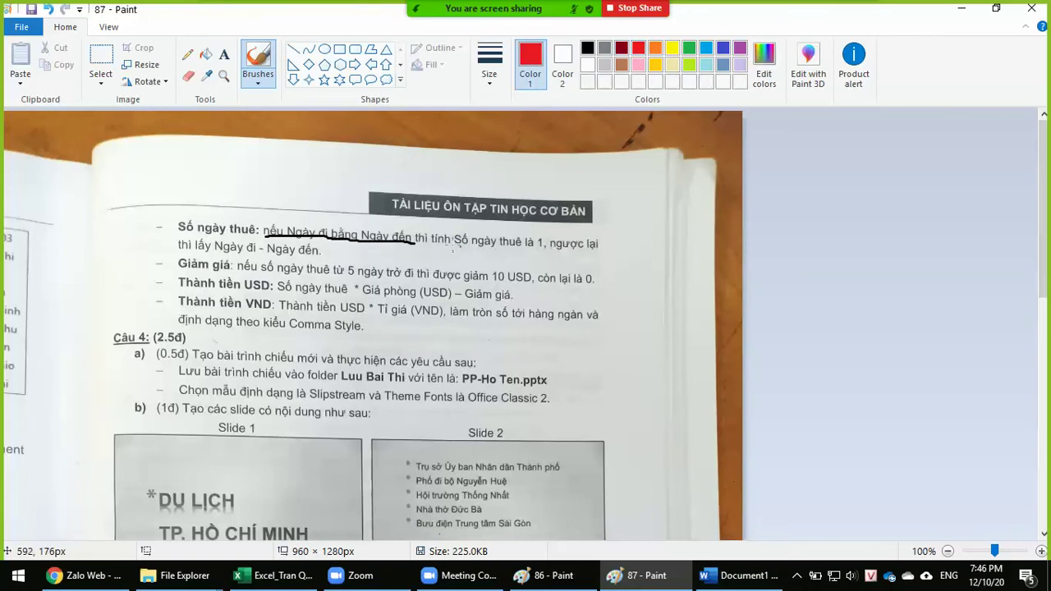
{"action": "left_click_drag", "start_coordinate": [453, 243], "coordinate": [539, 247]}
Finish E6 as =IF(D6=C6,1,D6-C6) and fill it down to E8
{"action": "left_click", "coordinate": [273, 575]}
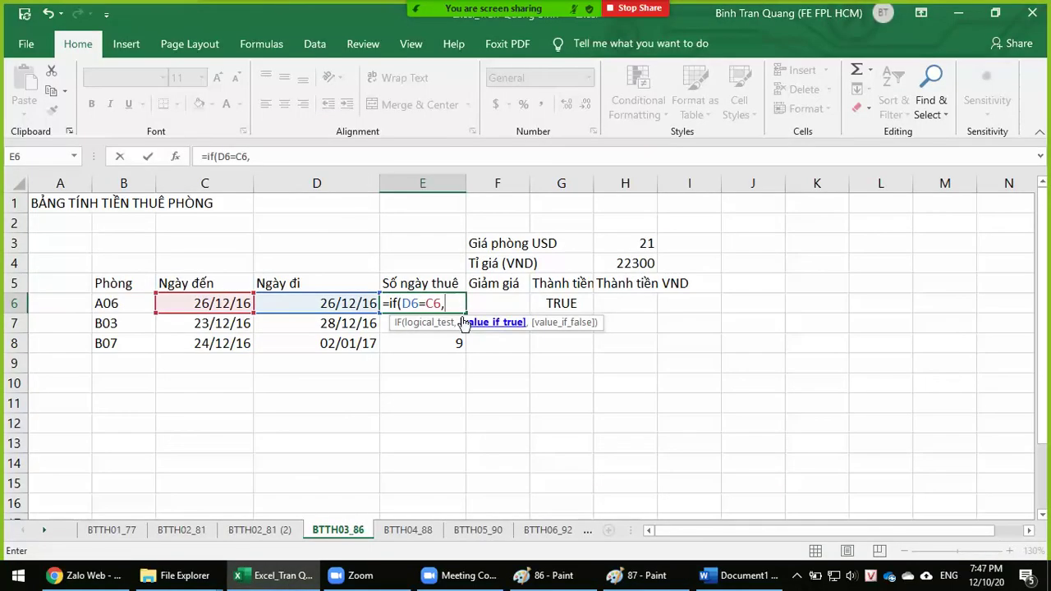
{"action": "type", "text": "1"}
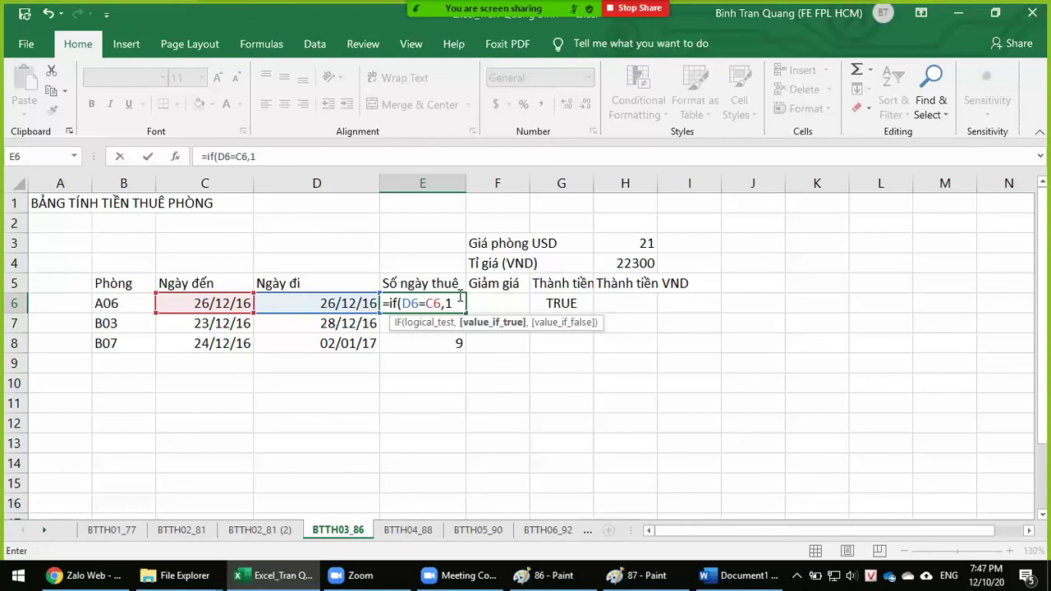
{"action": "type", "text": ","}
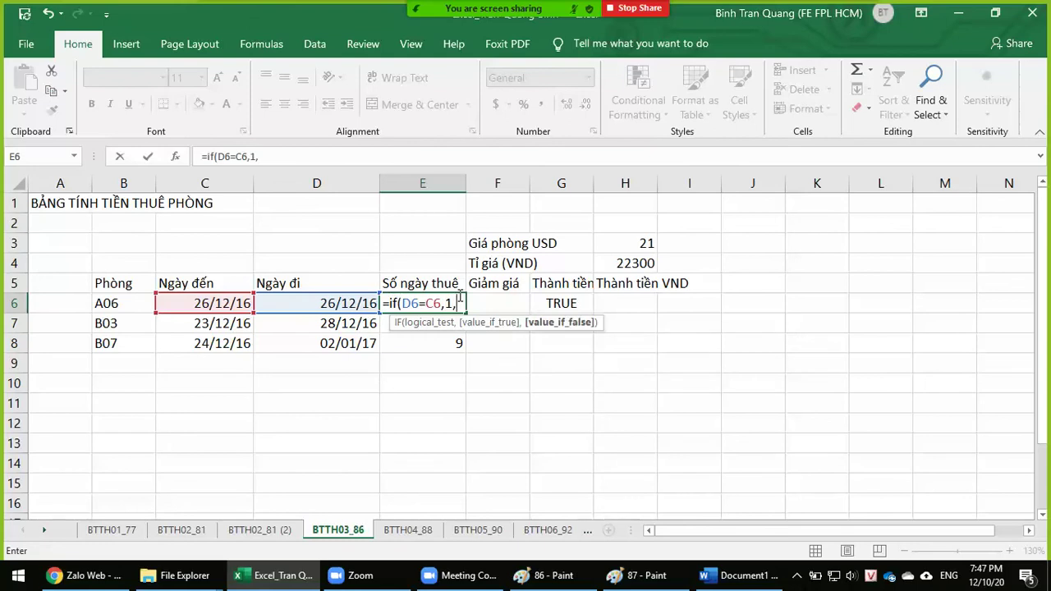
{"action": "left_click", "coordinate": [307, 300]}
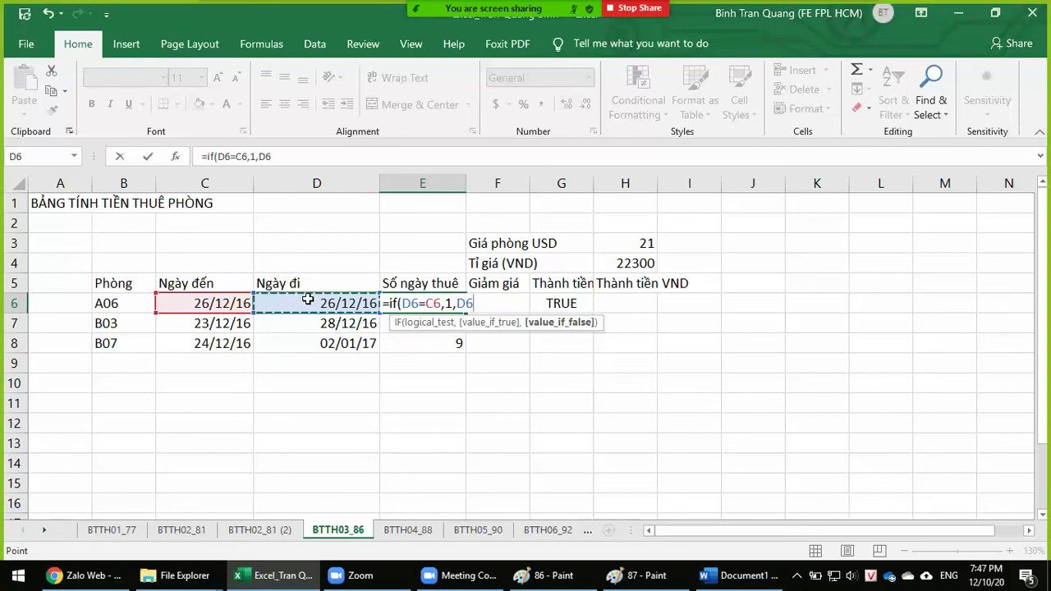
{"action": "type", "text": "-"}
{"action": "left_click", "coordinate": [189, 305]}
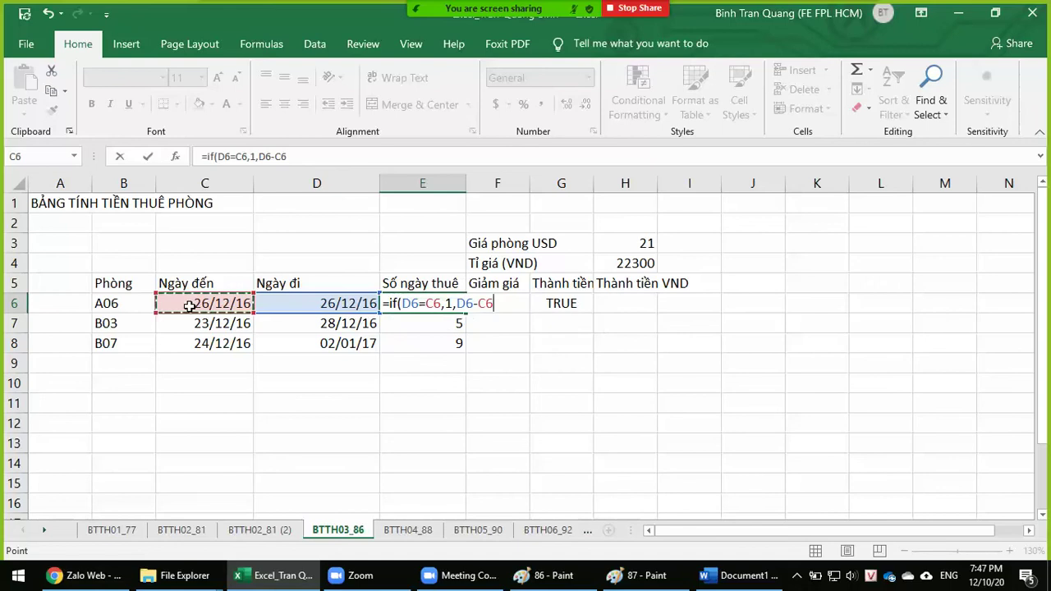
{"action": "key", "text": "Return"}
{"action": "left_click", "coordinate": [441, 308]}
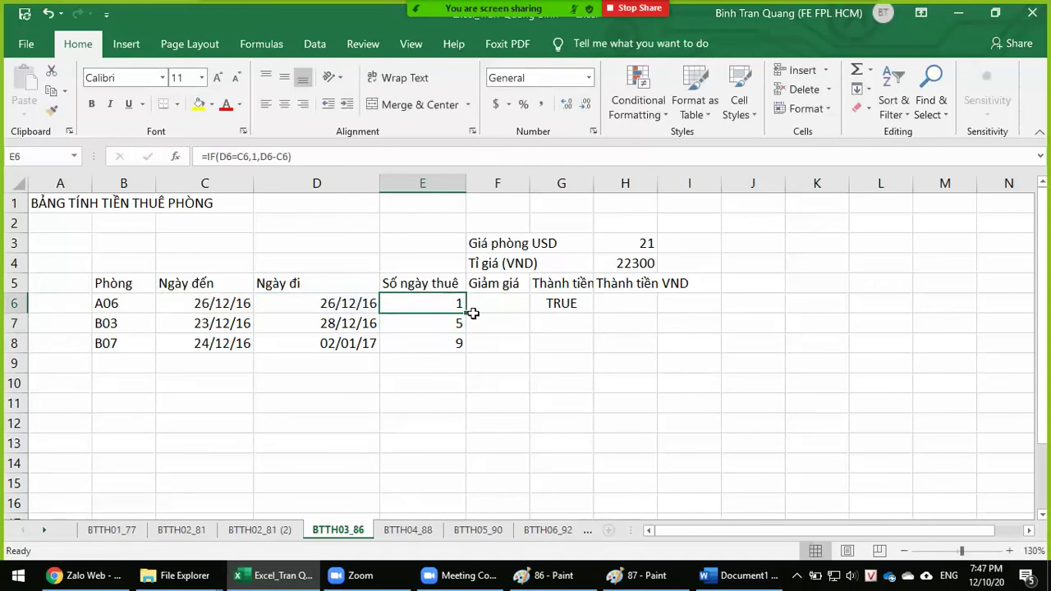
{"action": "left_click_drag", "start_coordinate": [464, 316], "coordinate": [465, 351]}
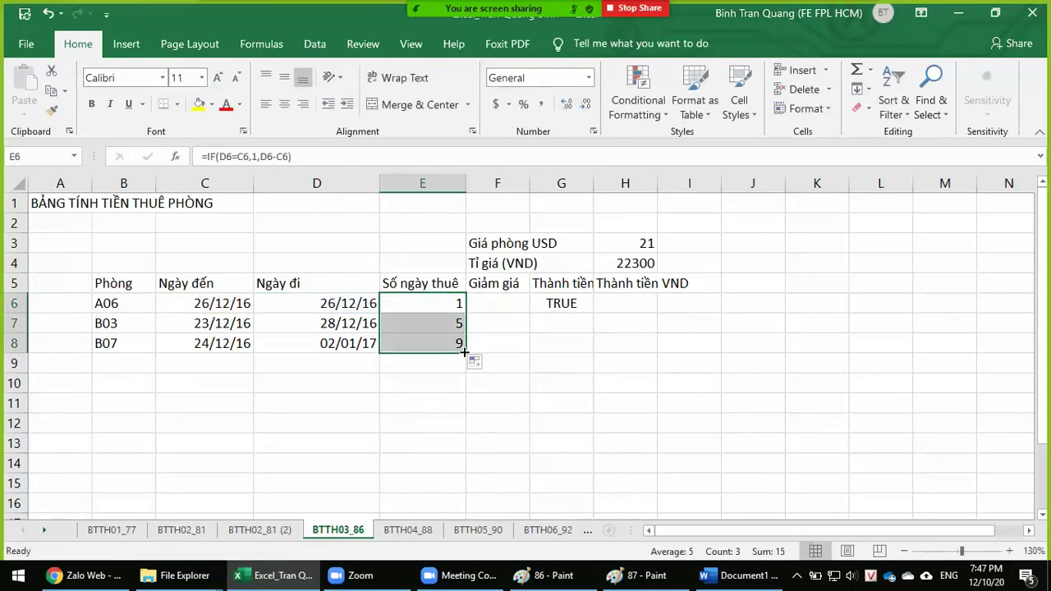
Copy D7's date into C7 and change it to 27/12/16
{"action": "left_click", "coordinate": [345, 323]}
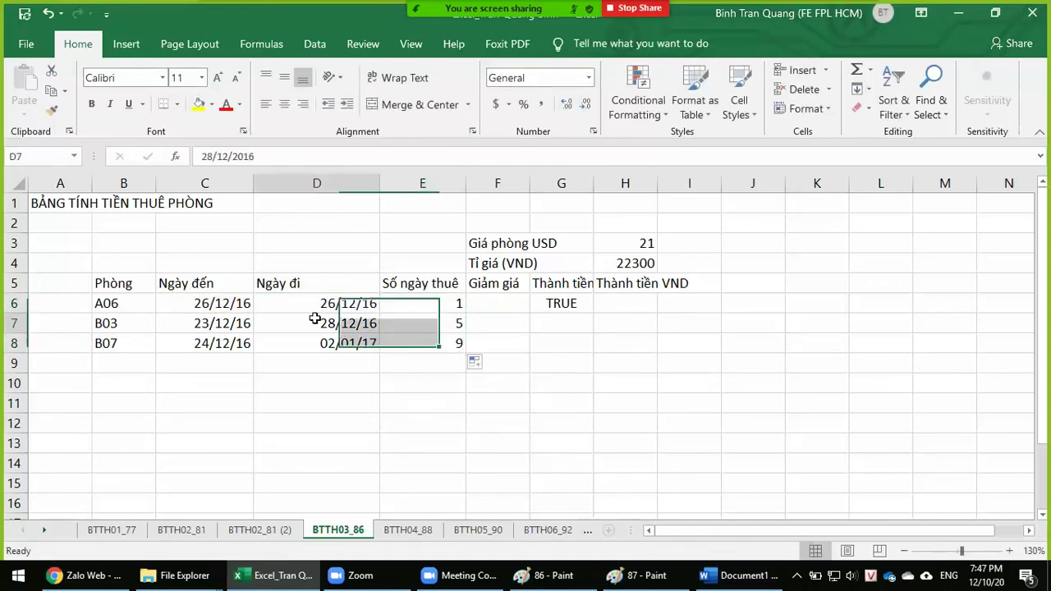
{"action": "key", "text": "ctrl+c"}
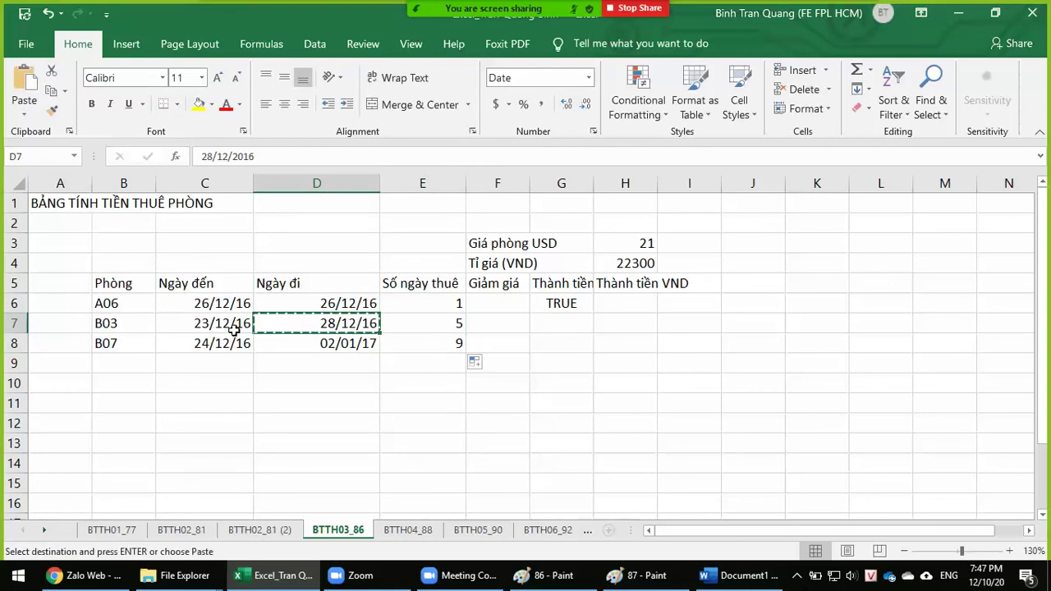
{"action": "left_click", "coordinate": [222, 322]}
{"action": "key", "text": "ctrl+v"}
{"action": "key", "text": "Escape"}
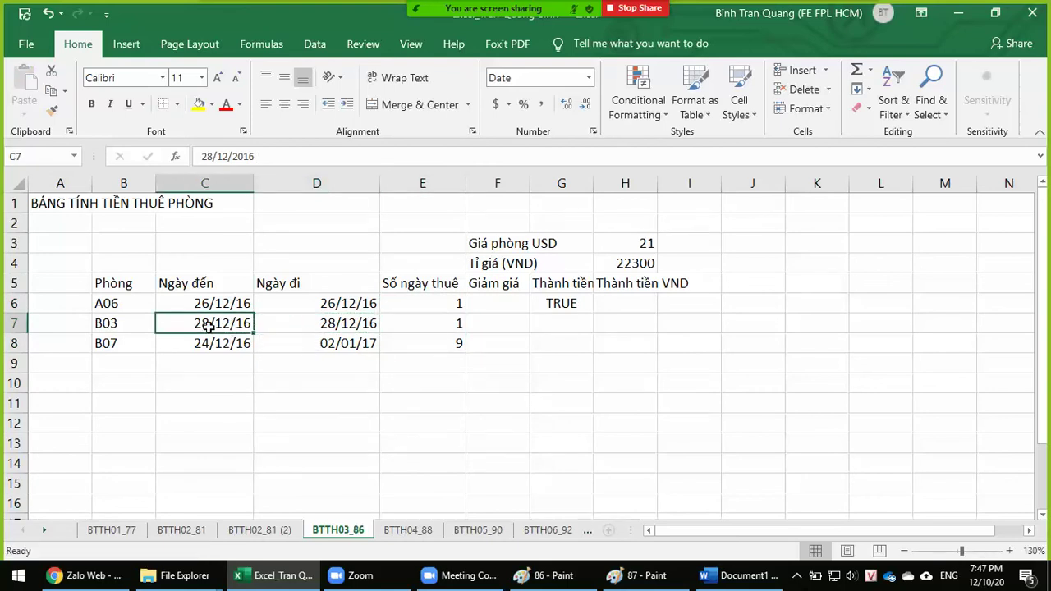
{"action": "double_click", "coordinate": [209, 325]}
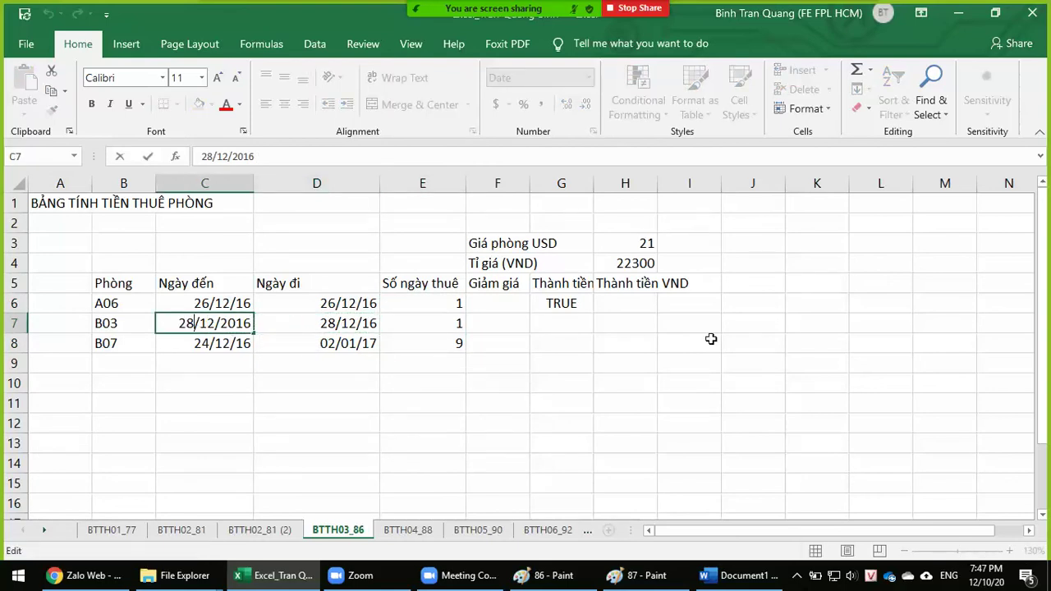
{"action": "key", "text": "BackSpace"}
{"action": "type", "text": "7"}
{"action": "key", "text": "Return"}
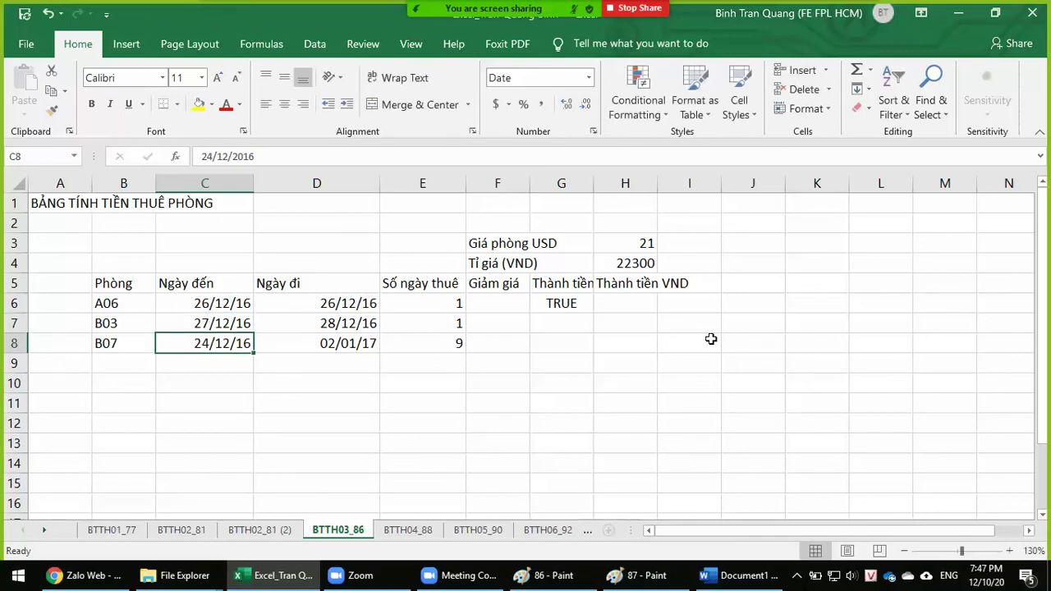
Review the arrival dates, departure dates and day counts for rows 6 and 7
{"action": "left_click", "coordinate": [319, 326]}
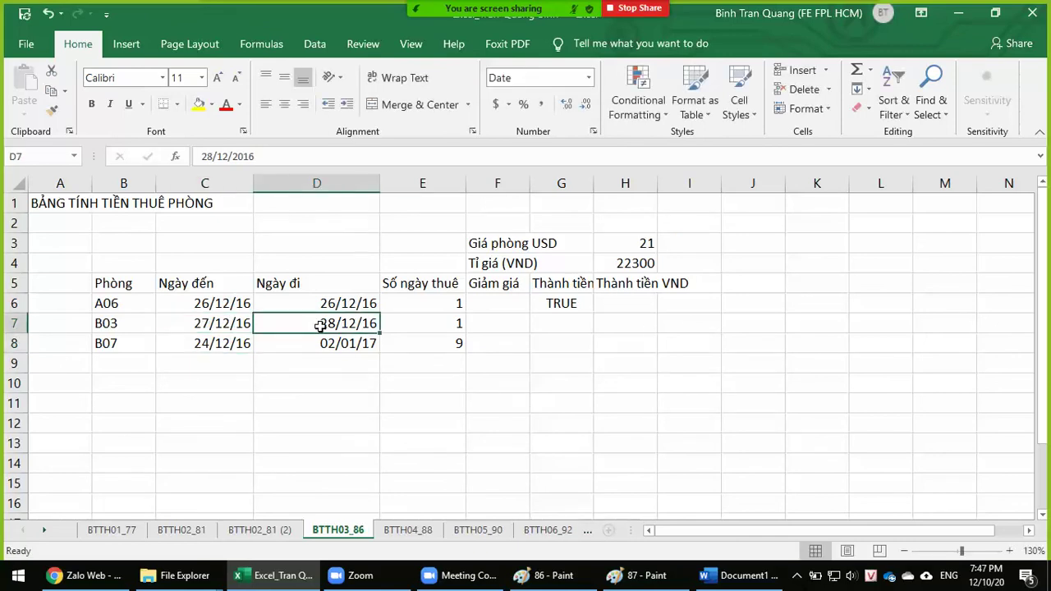
{"action": "left_click", "coordinate": [212, 302]}
{"action": "left_click", "coordinate": [305, 304]}
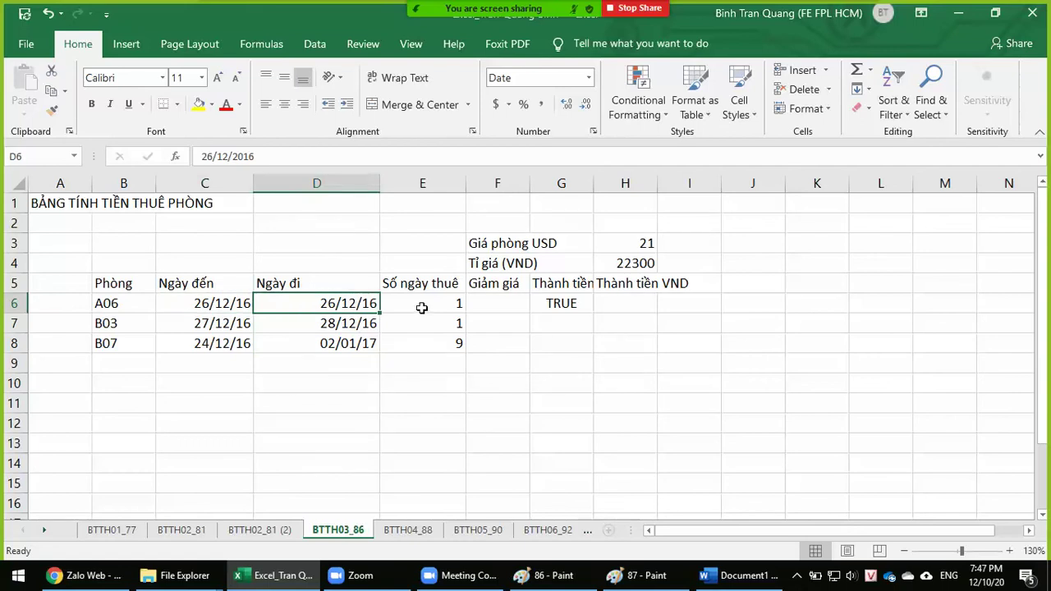
{"action": "left_click_drag", "start_coordinate": [422, 305], "coordinate": [421, 325]}
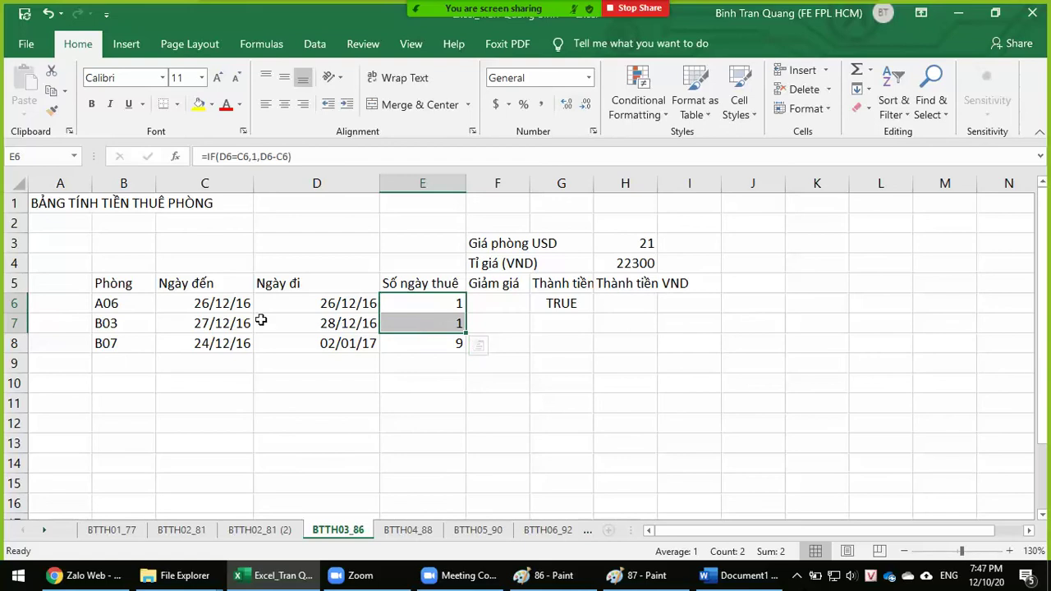
{"action": "left_click_drag", "start_coordinate": [211, 303], "coordinate": [303, 305]}
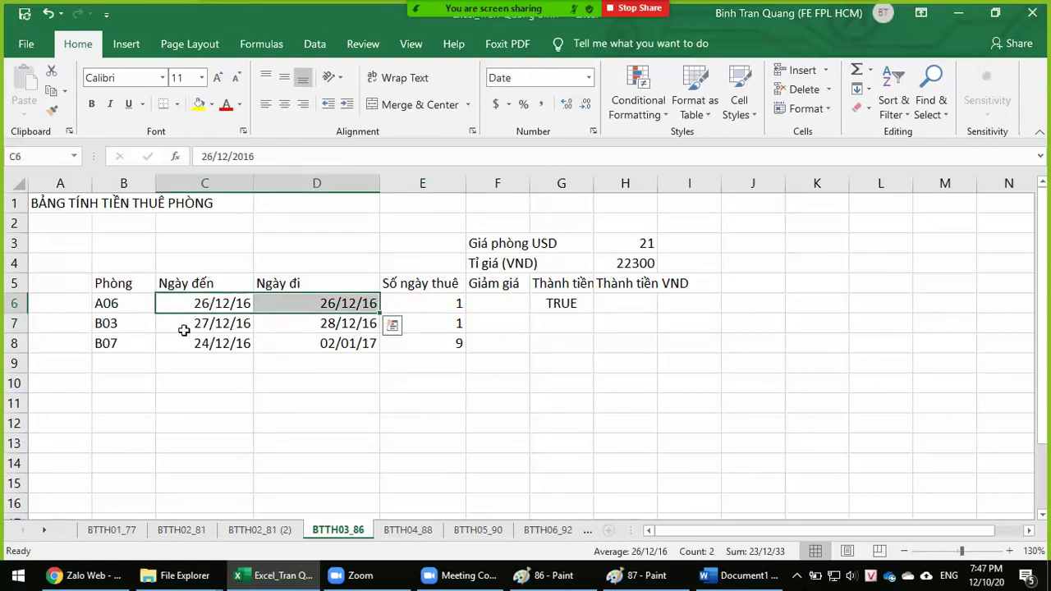
{"action": "left_click_drag", "start_coordinate": [192, 324], "coordinate": [298, 319]}
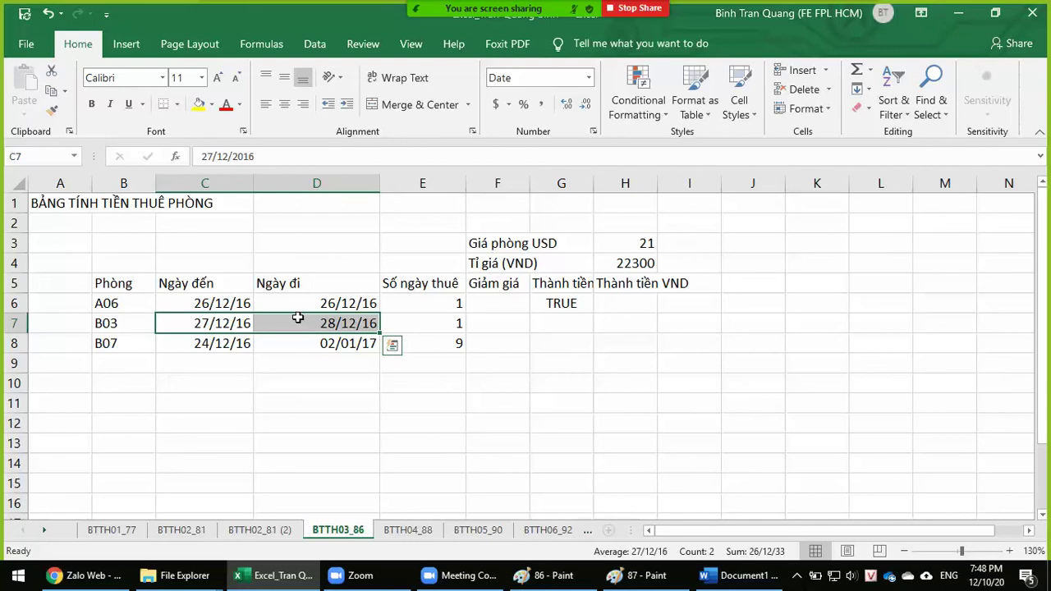
{"action": "left_click", "coordinate": [345, 303]}
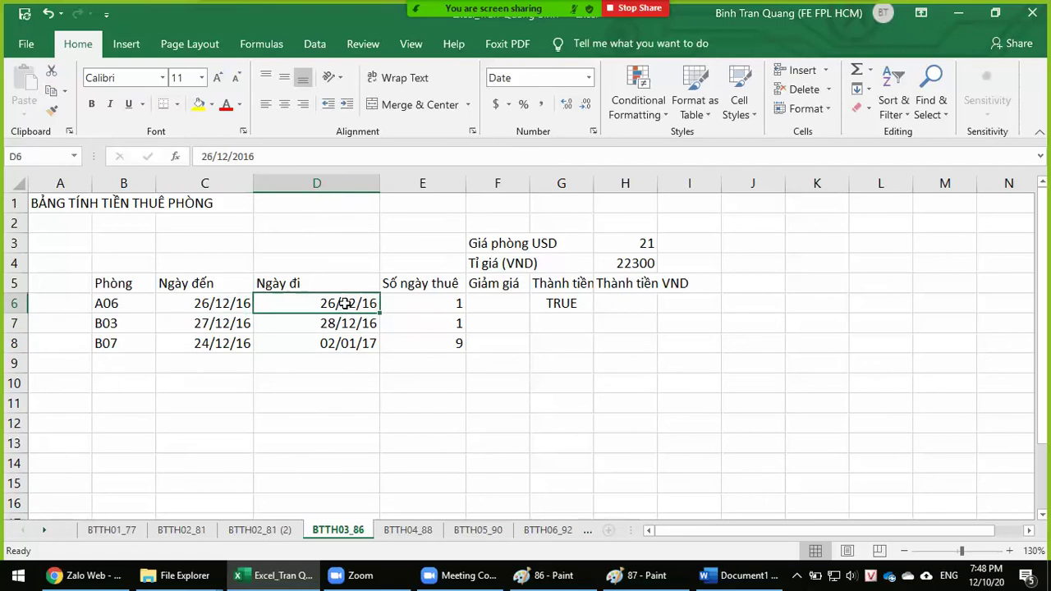
{"action": "left_click", "coordinate": [417, 306]}
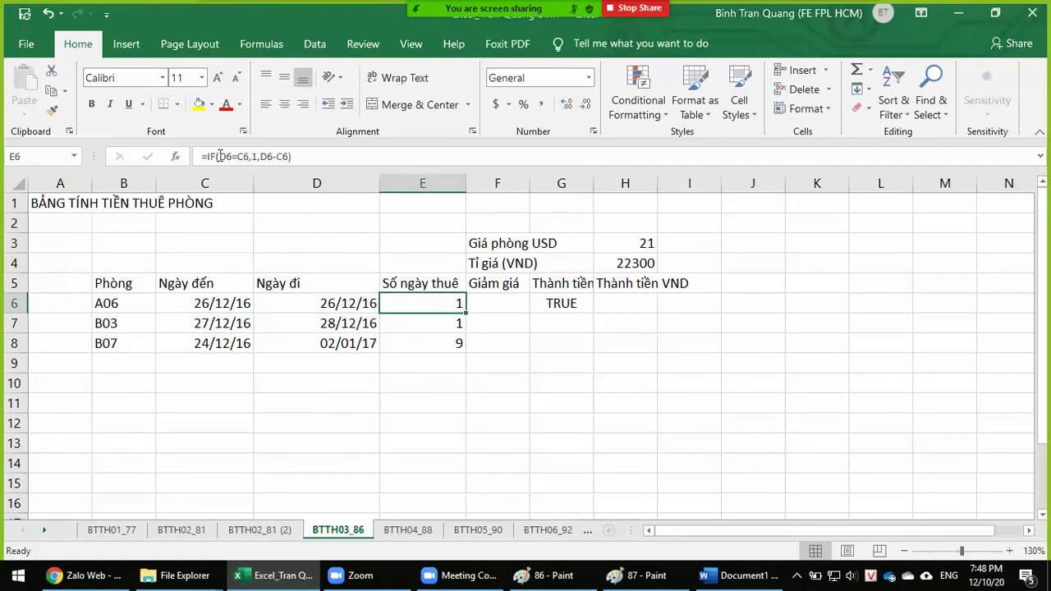
Review E6's IF formula, briefly revert it, then restore =IF(D6=C6,1,D6-C6)
{"action": "left_click_drag", "start_coordinate": [219, 156], "coordinate": [244, 154]}
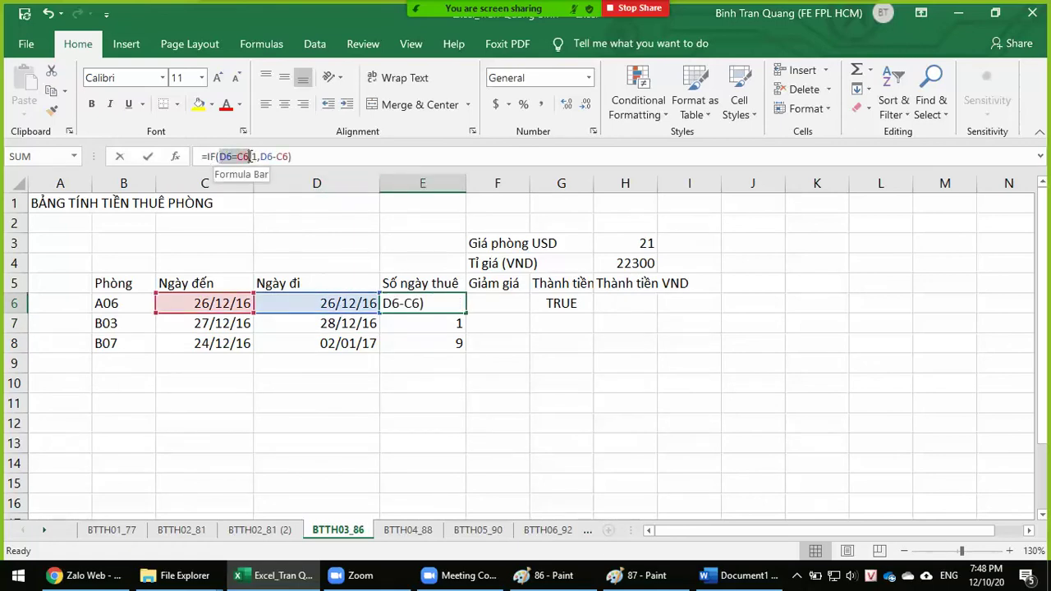
{"action": "left_click", "coordinate": [252, 156]}
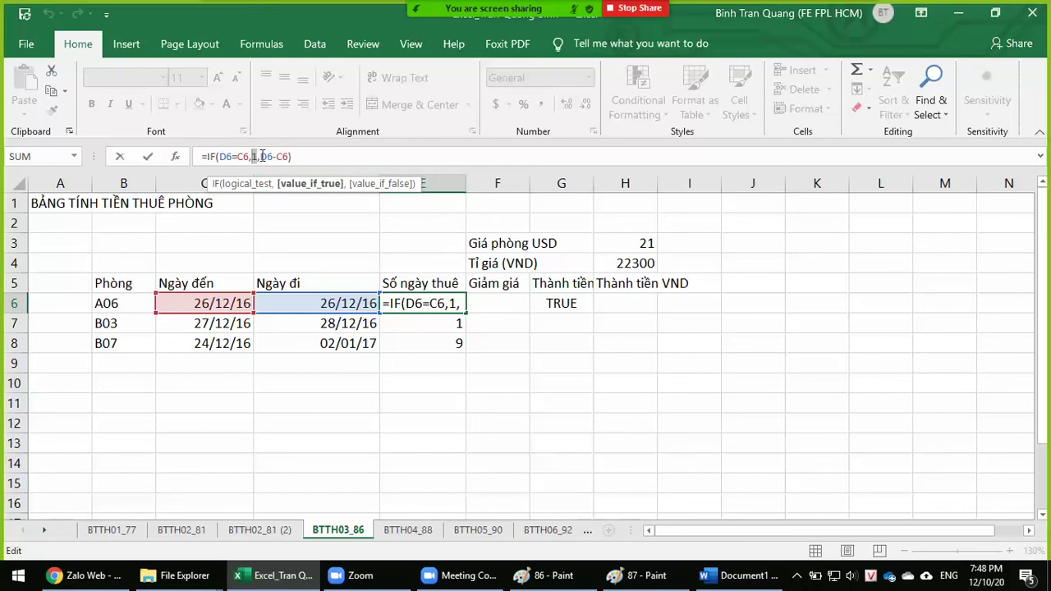
{"action": "left_click_drag", "start_coordinate": [260, 156], "coordinate": [289, 156]}
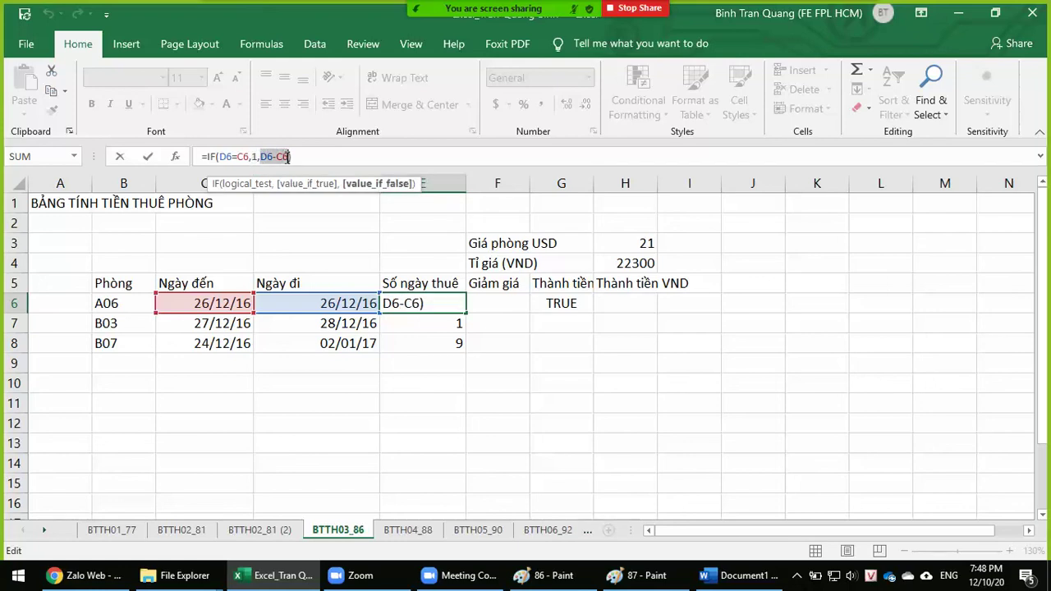
{"action": "left_click", "coordinate": [298, 156]}
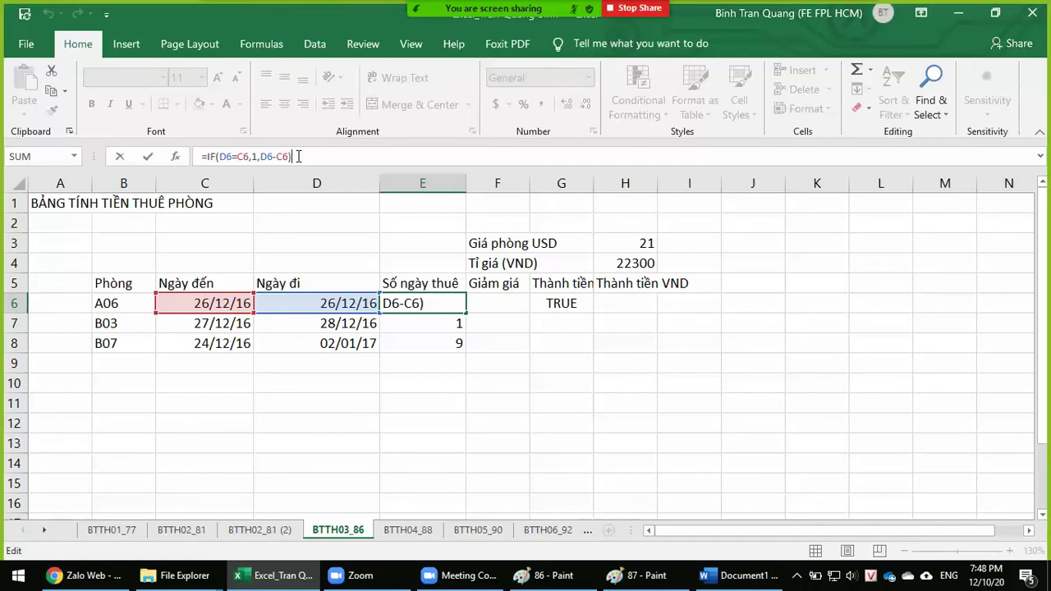
{"action": "key", "text": "Return"}
{"action": "key", "text": "Left"}
{"action": "key", "text": "Left"}
{"action": "key", "text": "ctrl+c"}
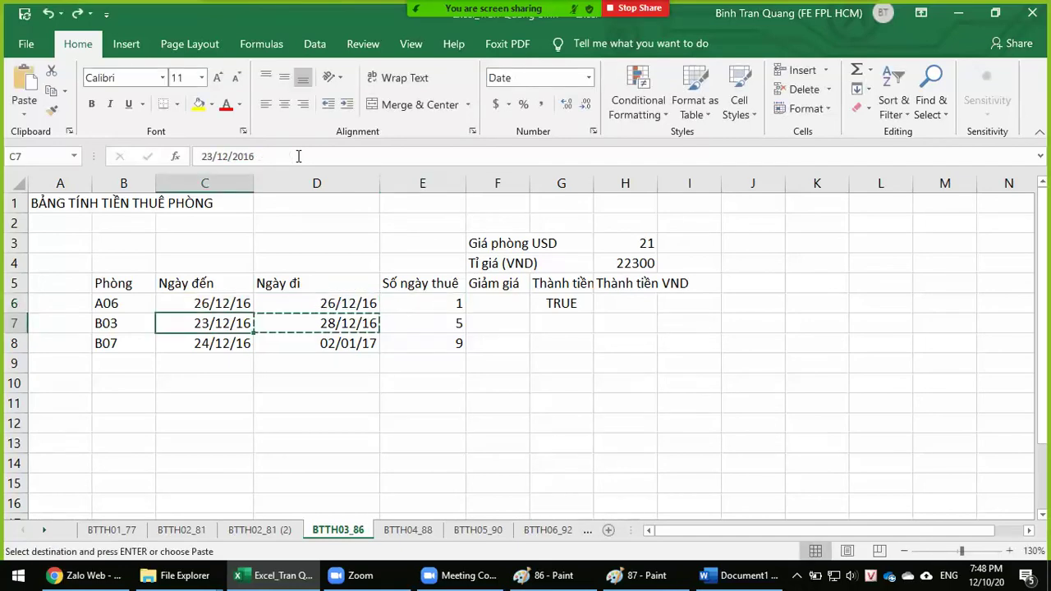
{"action": "key", "text": "Up"}
{"action": "key", "text": "Right"}
{"action": "key", "text": "Right"}
{"action": "key", "text": "ctrl+z"}
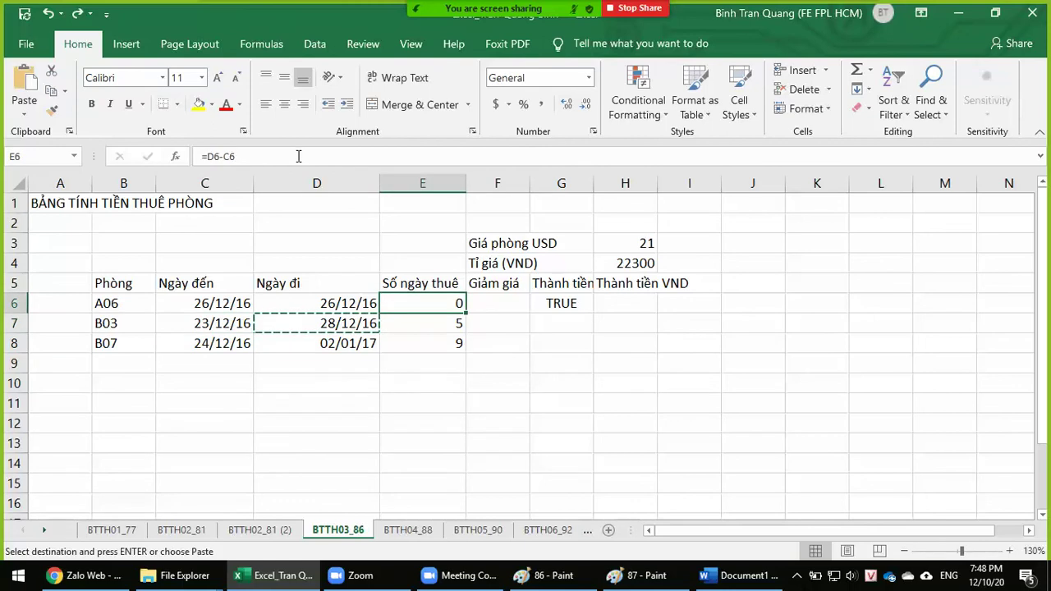
{"action": "left_click", "coordinate": [77, 13]}
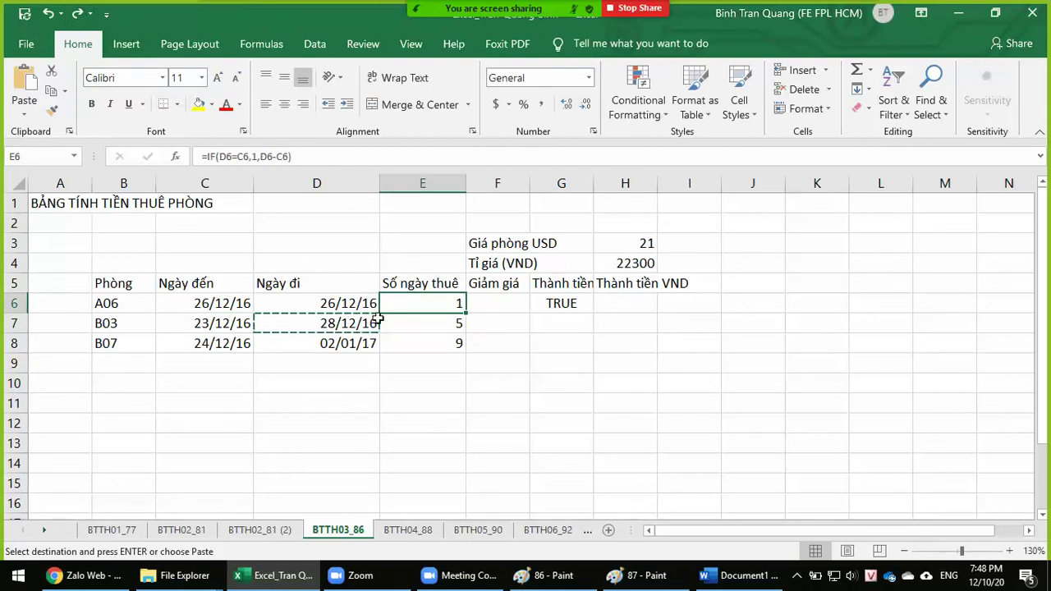
Correct C6's arrival date back to 22/12/16 and delete the test formula in G6
{"action": "left_click", "coordinate": [198, 302]}
{"action": "left_click", "coordinate": [214, 156]}
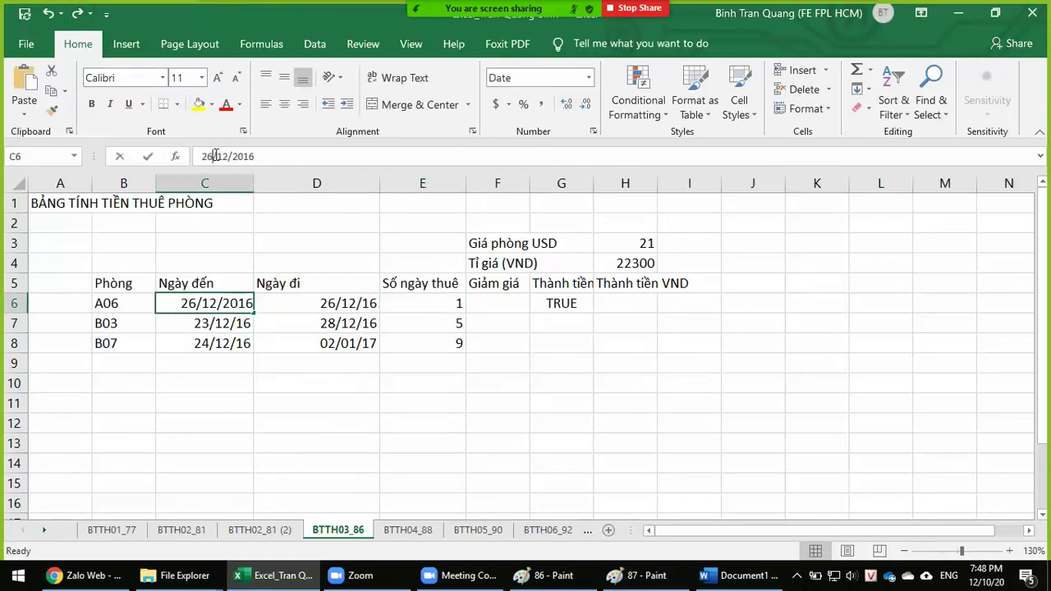
{"action": "key", "text": "BackSpace"}
{"action": "type", "text": "2"}
{"action": "key", "text": "Return"}
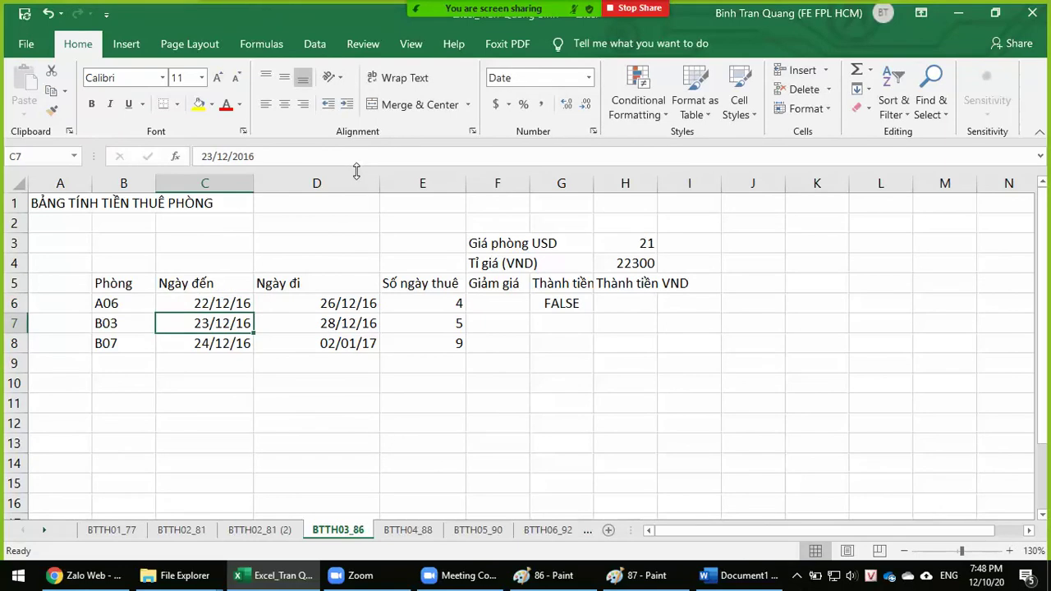
{"action": "left_click", "coordinate": [573, 305]}
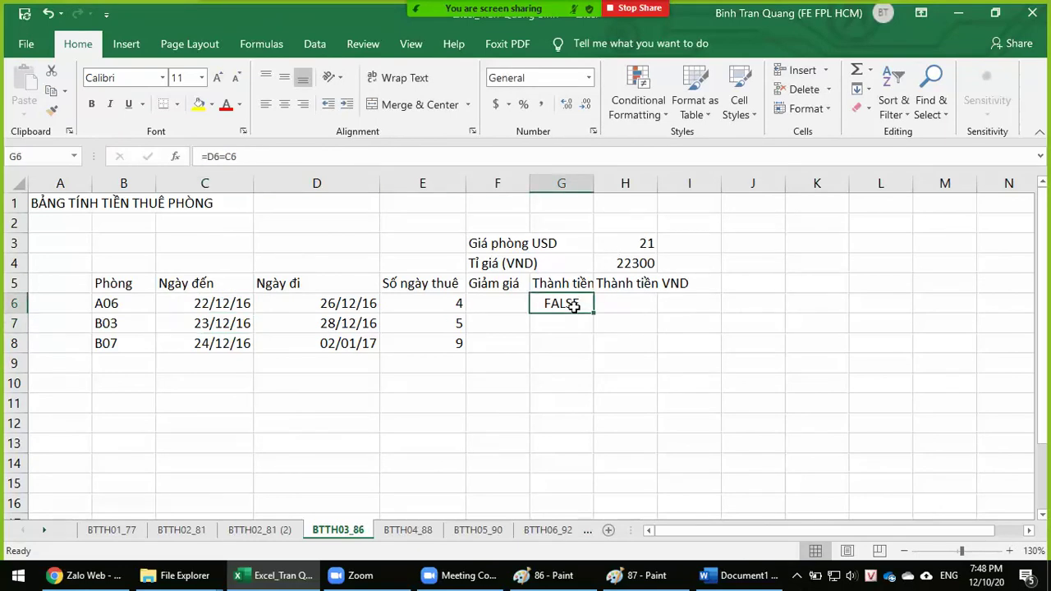
{"action": "key", "text": "Delete"}
{"action": "left_click", "coordinate": [442, 306]}
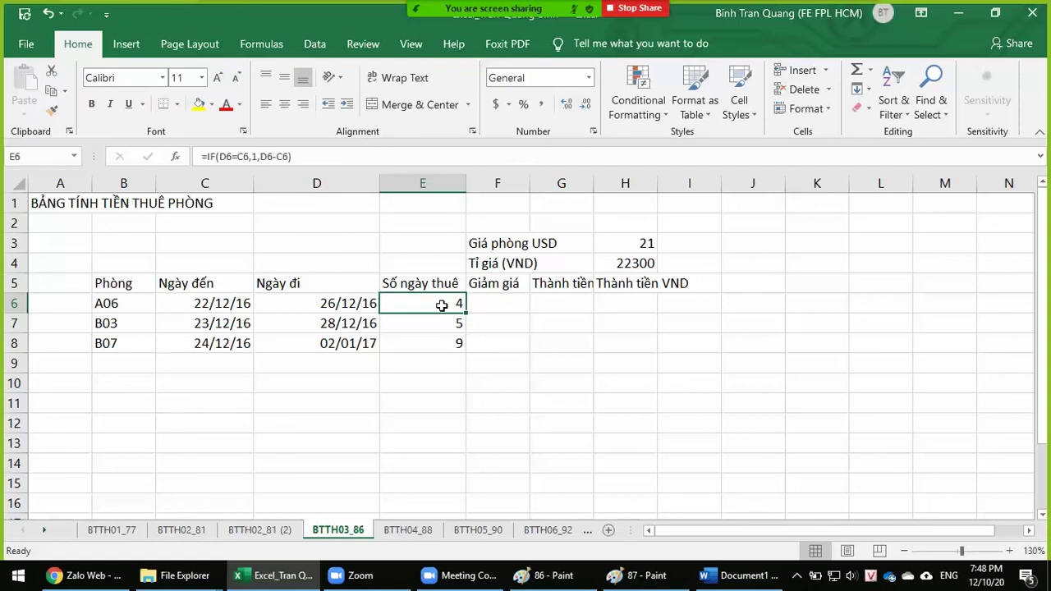
{"action": "left_click", "coordinate": [636, 575]}
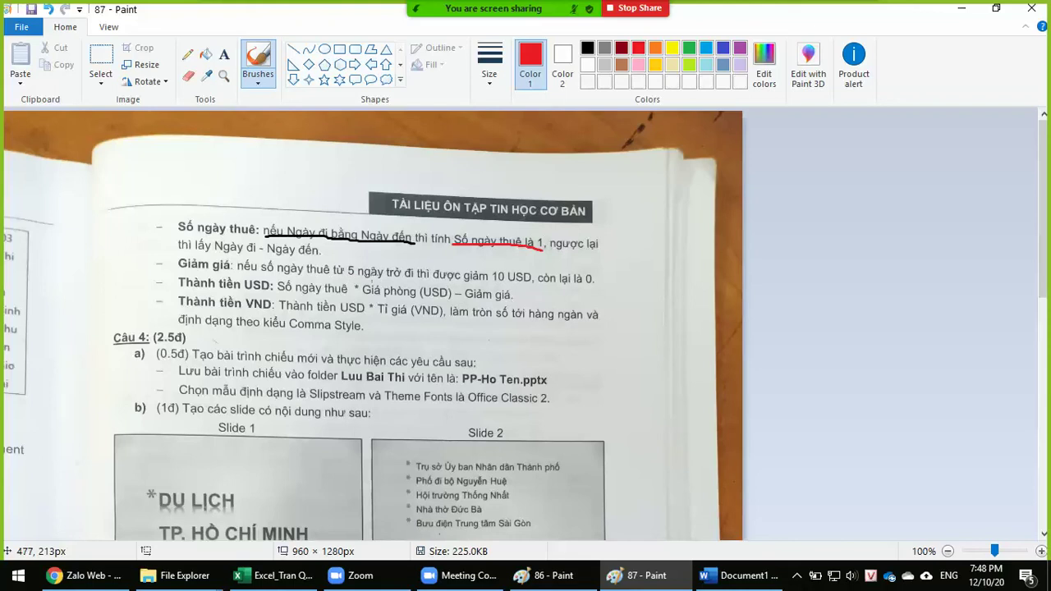
Underline '5 ngày trở', '10 USD' and 'số ngày thuê' in red and mark the 5
{"action": "left_click_drag", "start_coordinate": [345, 275], "coordinate": [403, 280]}
{"action": "left_click_drag", "start_coordinate": [491, 280], "coordinate": [534, 279]}
{"action": "left_click_drag", "start_coordinate": [257, 274], "coordinate": [328, 277]}
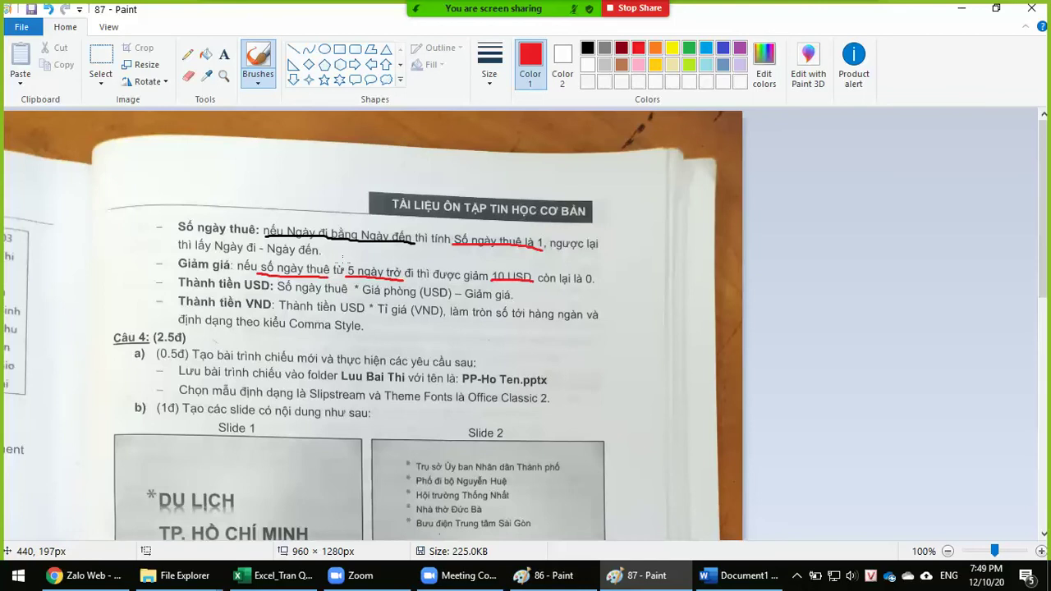
{"action": "mouse_move", "coordinate": [342, 268]}
{"action": "left_mouse_down"}
{"action": "mouse_move", "coordinate": [350, 260]}
{"action": "mouse_move", "coordinate": [358, 280]}
{"action": "mouse_move", "coordinate": [342, 277]}
{"action": "mouse_move", "coordinate": [343, 261]}
{"action": "left_mouse_up"}
Start F6's discount formula as =if(E6> and go back to the textbook photo
{"action": "key", "text": "alt+Tab"}
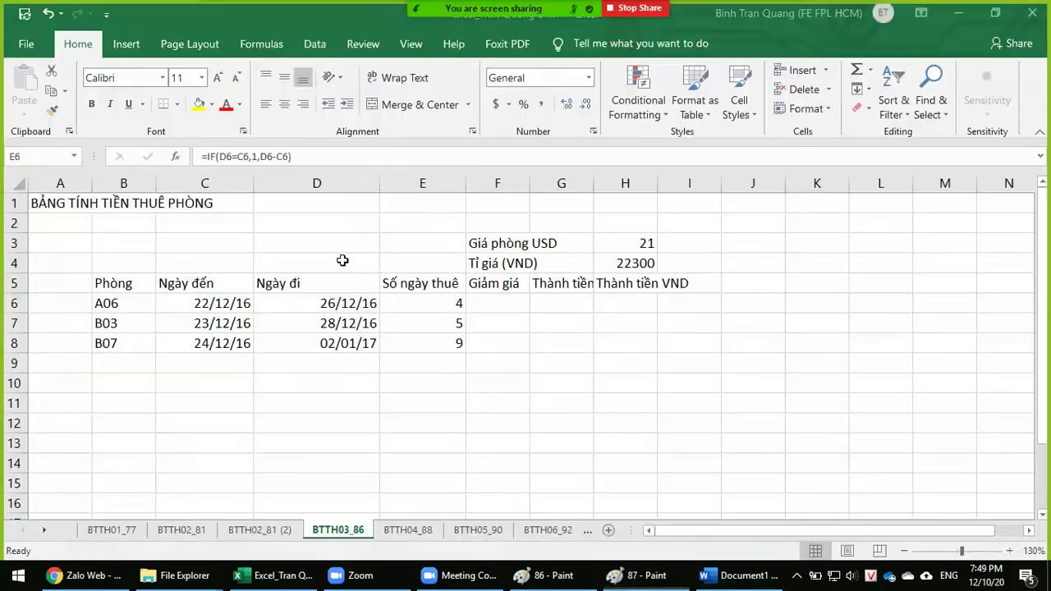
{"action": "left_click", "coordinate": [497, 303]}
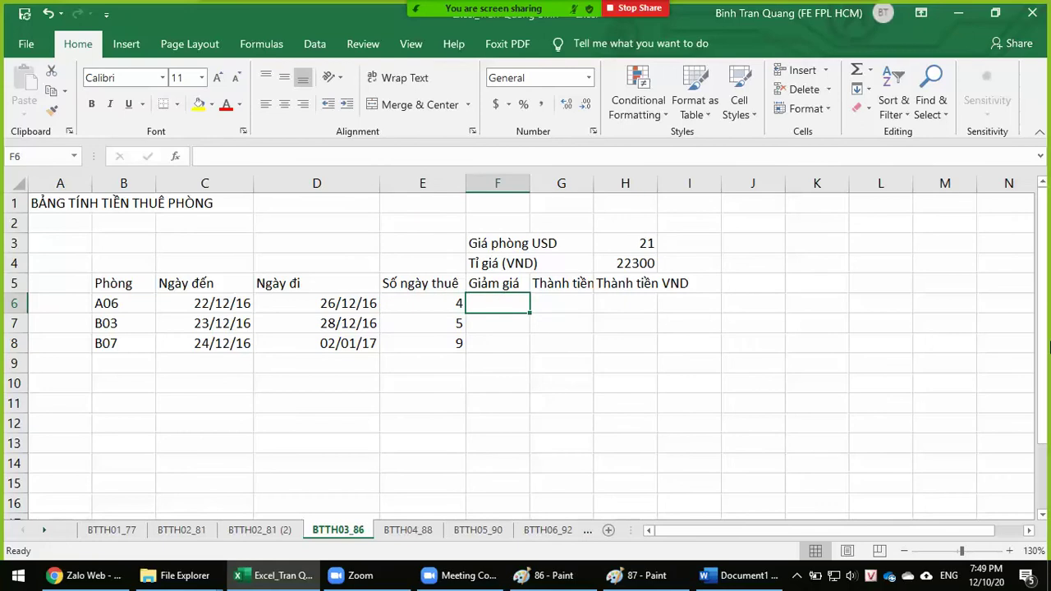
{"action": "type", "text": "=i"}
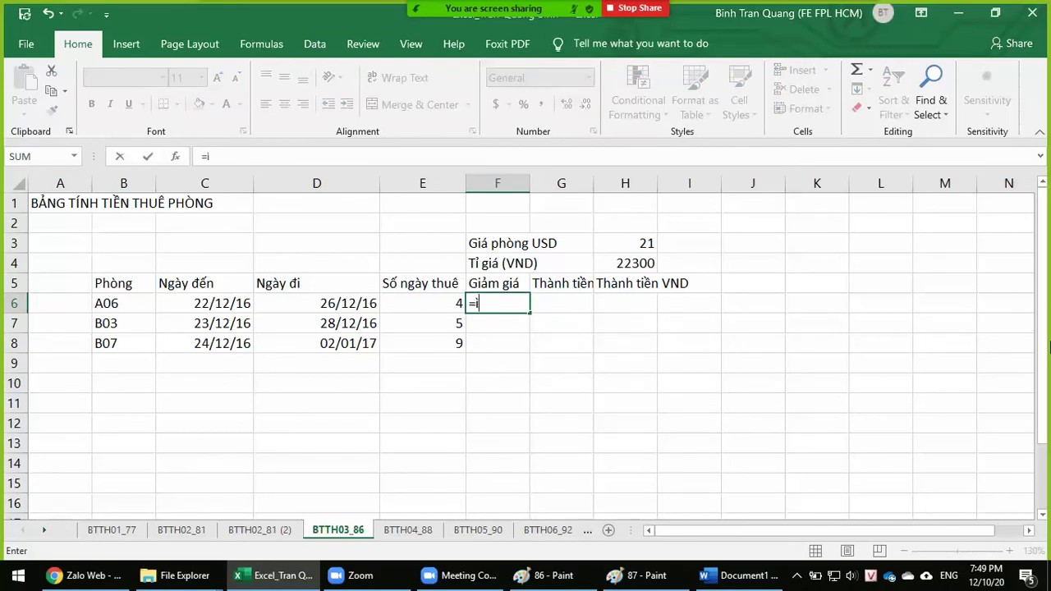
{"action": "type", "text": "f("}
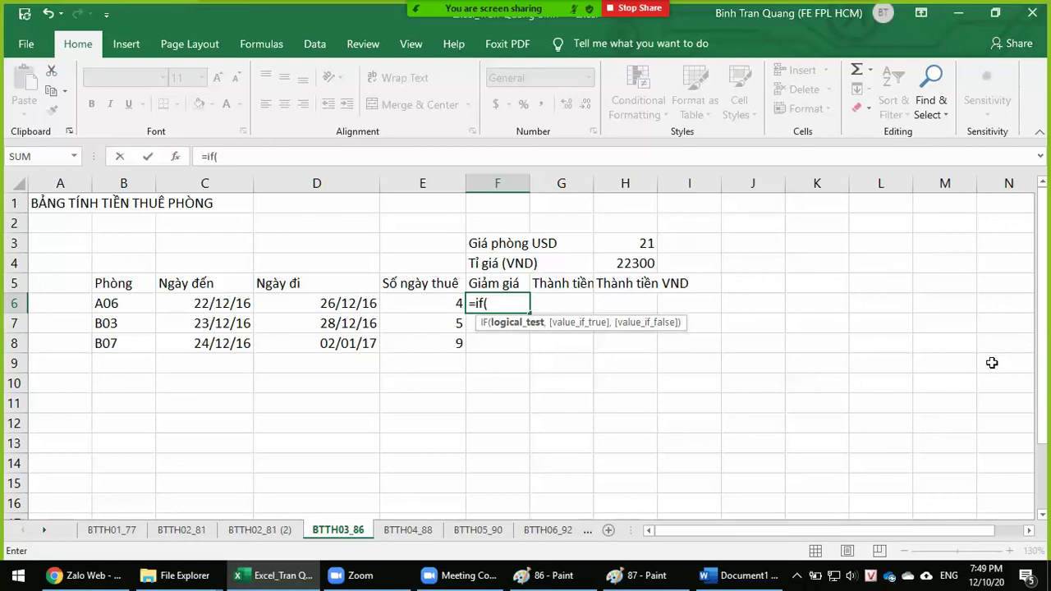
{"action": "left_click", "coordinate": [402, 302]}
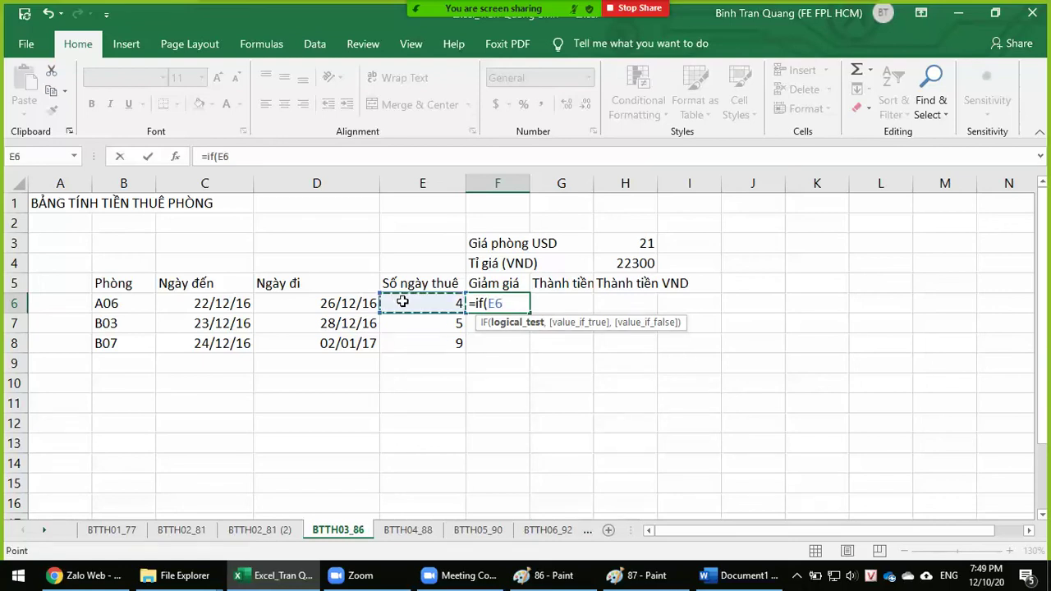
{"action": "type", "text": ">"}
{"action": "key", "text": "alt+Tab"}
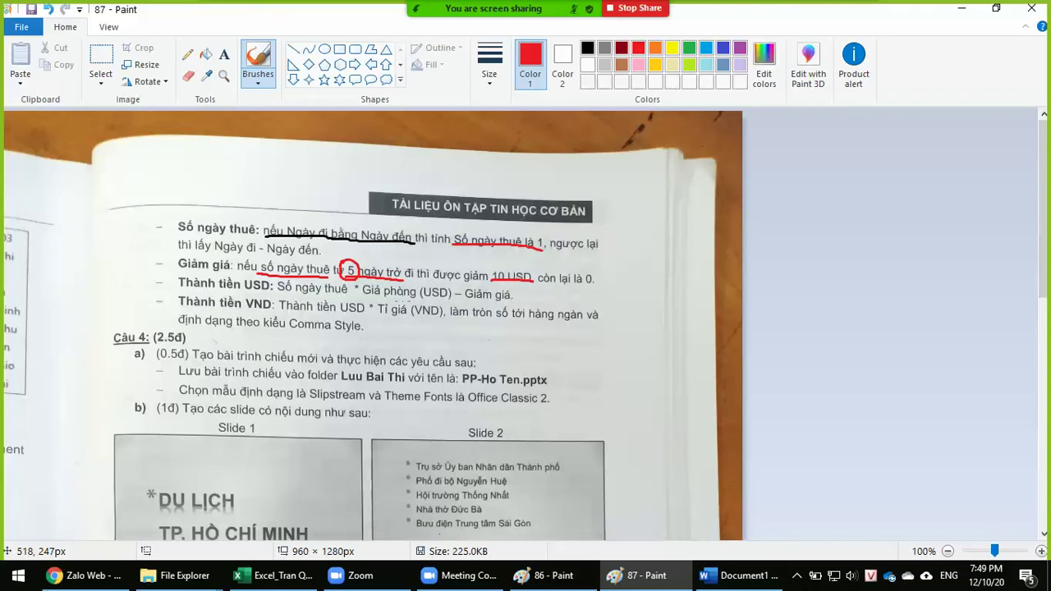
Extend F6's formula to =if(E6>=5, while checking the rule in the textbook
{"action": "key", "text": "alt+Tab"}
{"action": "type", "text": "="}
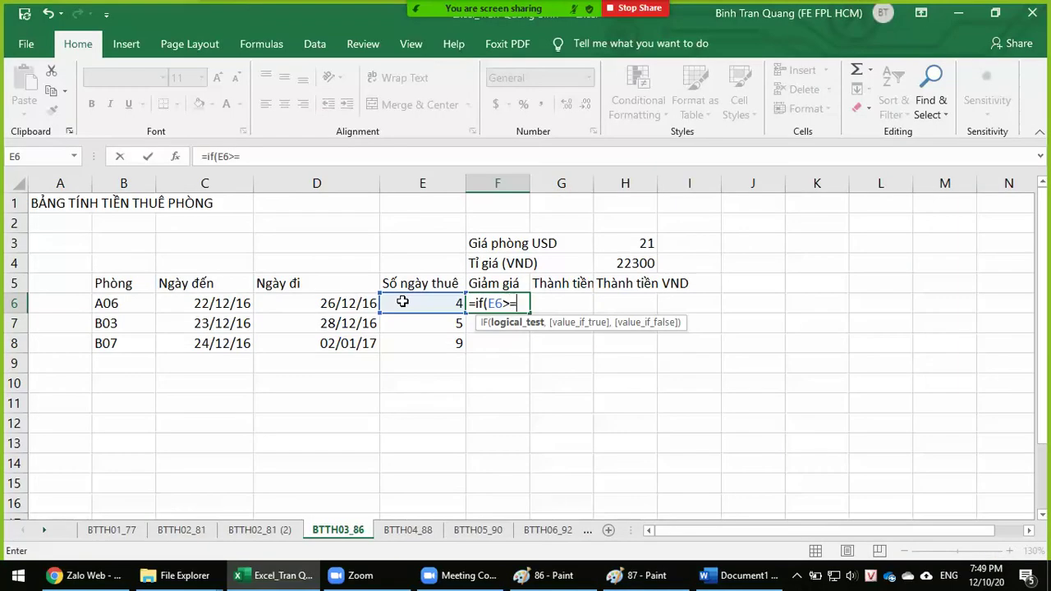
{"action": "type", "text": "5"}
{"action": "type", "text": ","}
{"action": "key", "text": "alt+Tab"}
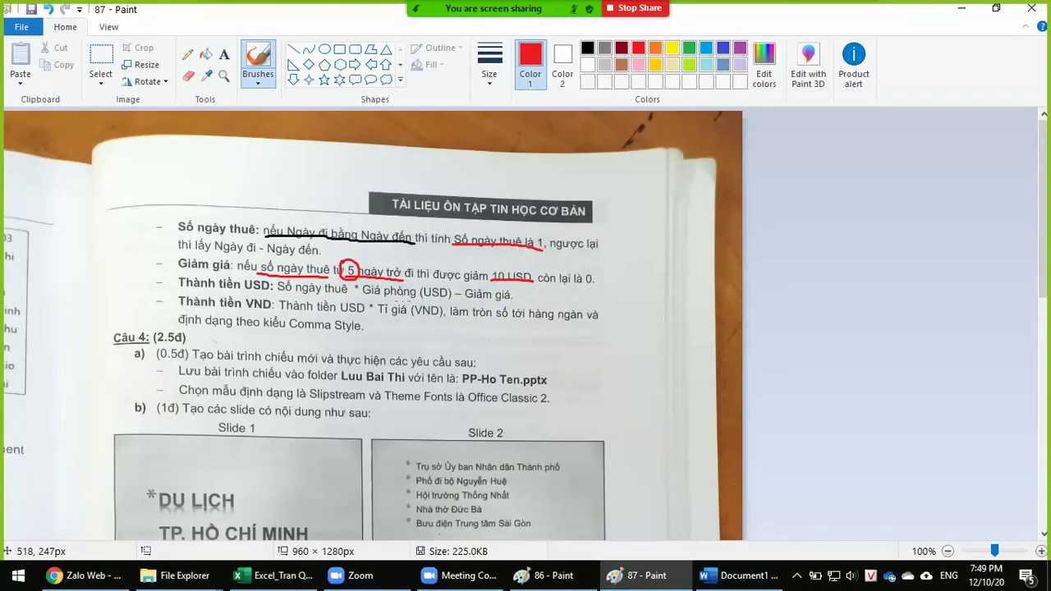
{"action": "key", "text": "alt+Tab"}
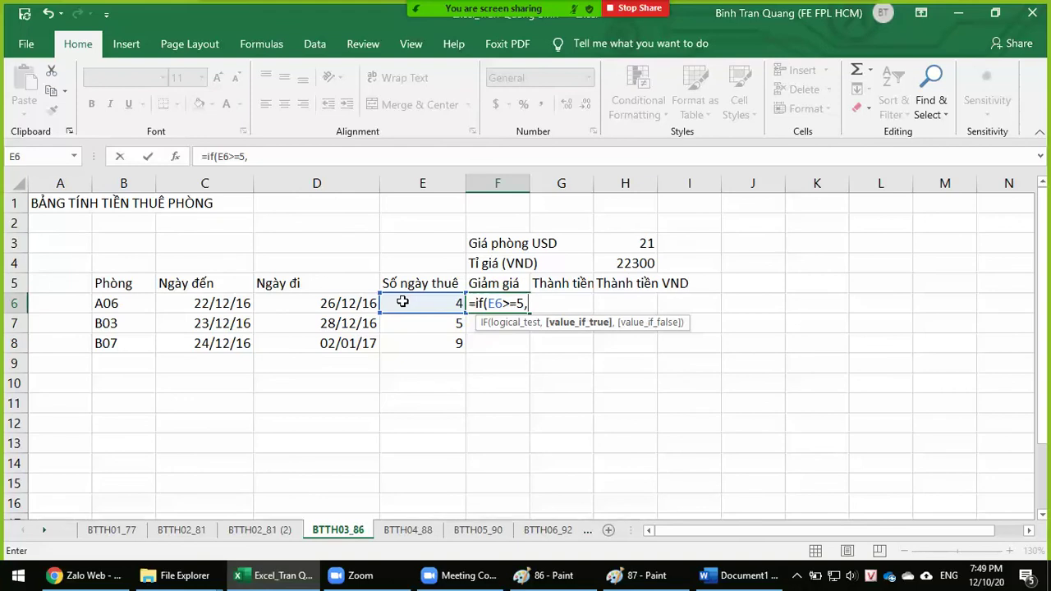
{"action": "key", "text": "alt+Tab"}
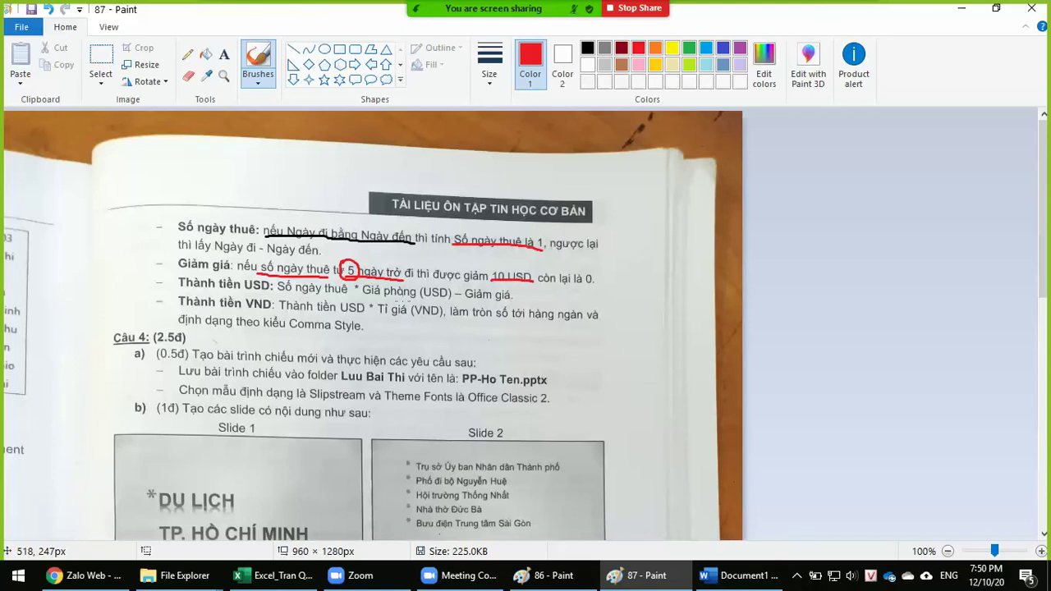
Circle the room price 21 in red on exam page 86, then return to Excel
{"action": "left_click", "coordinate": [524, 577]}
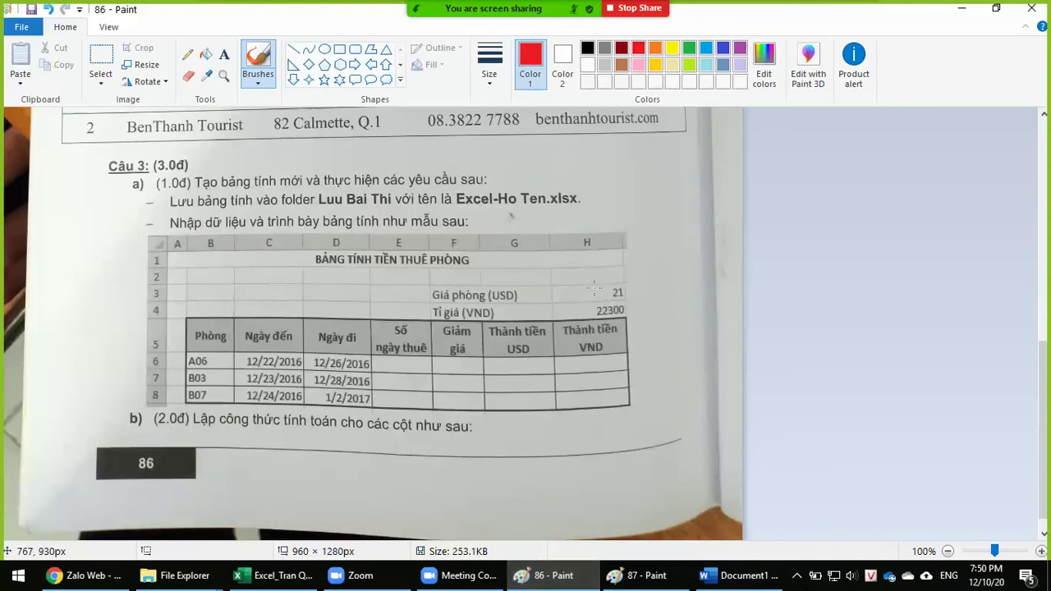
{"action": "mouse_move", "coordinate": [595, 286]}
{"action": "left_mouse_down"}
{"action": "mouse_move", "coordinate": [593, 297]}
{"action": "mouse_move", "coordinate": [634, 301]}
{"action": "mouse_move", "coordinate": [593, 273]}
{"action": "left_mouse_up"}
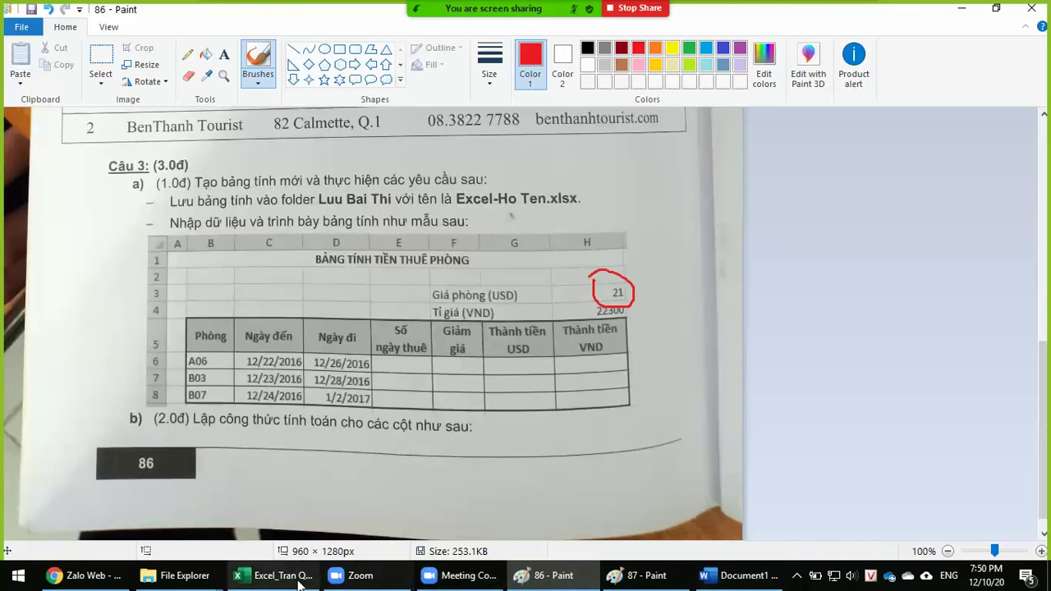
{"action": "left_click", "coordinate": [271, 575]}
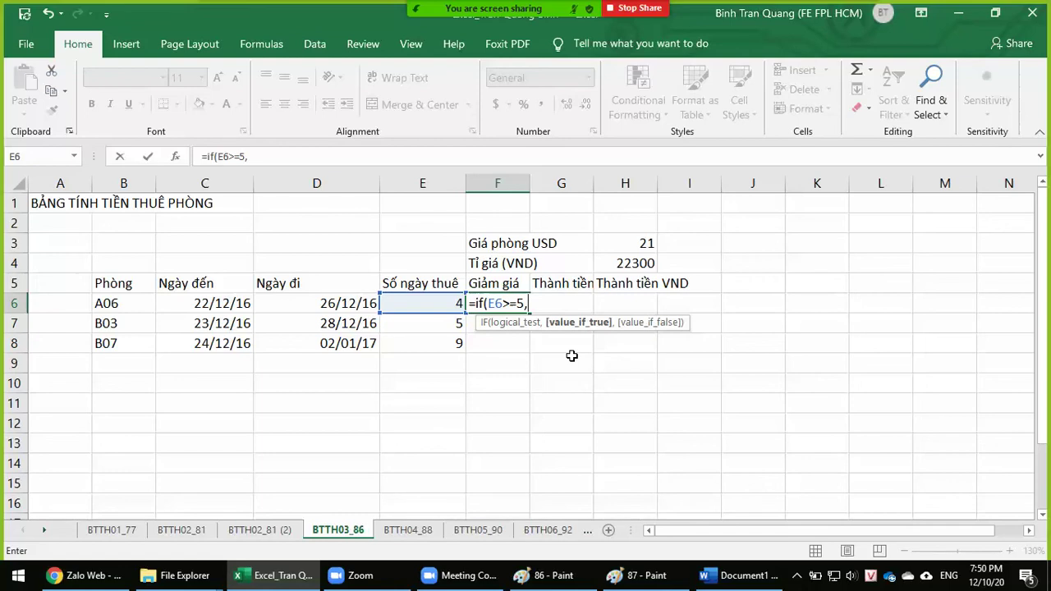
{"action": "key", "text": "alt+Tab"}
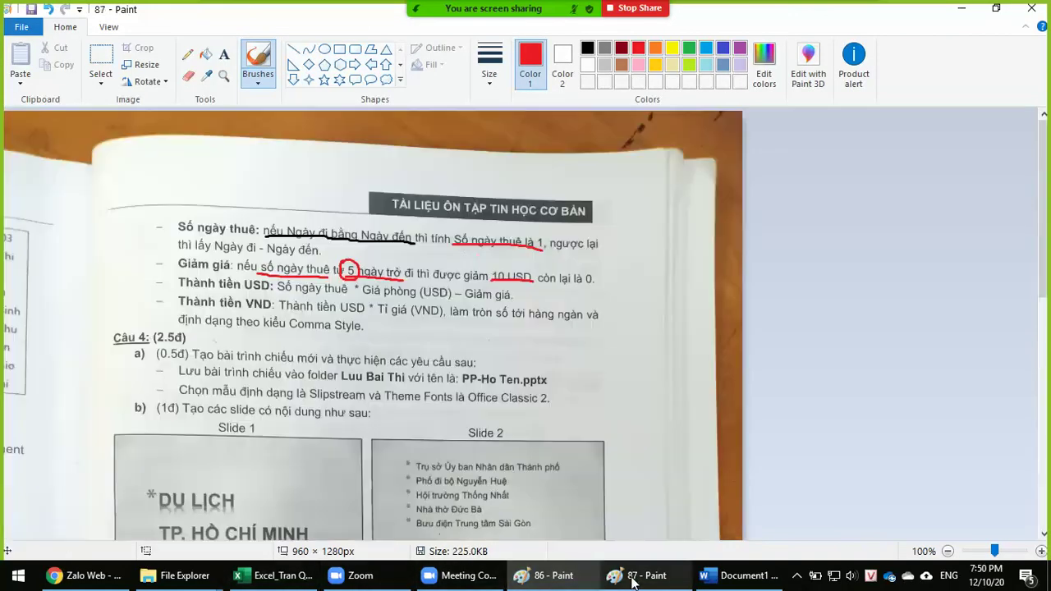
{"action": "left_click", "coordinate": [637, 575]}
{"action": "key", "text": "alt+Tab"}
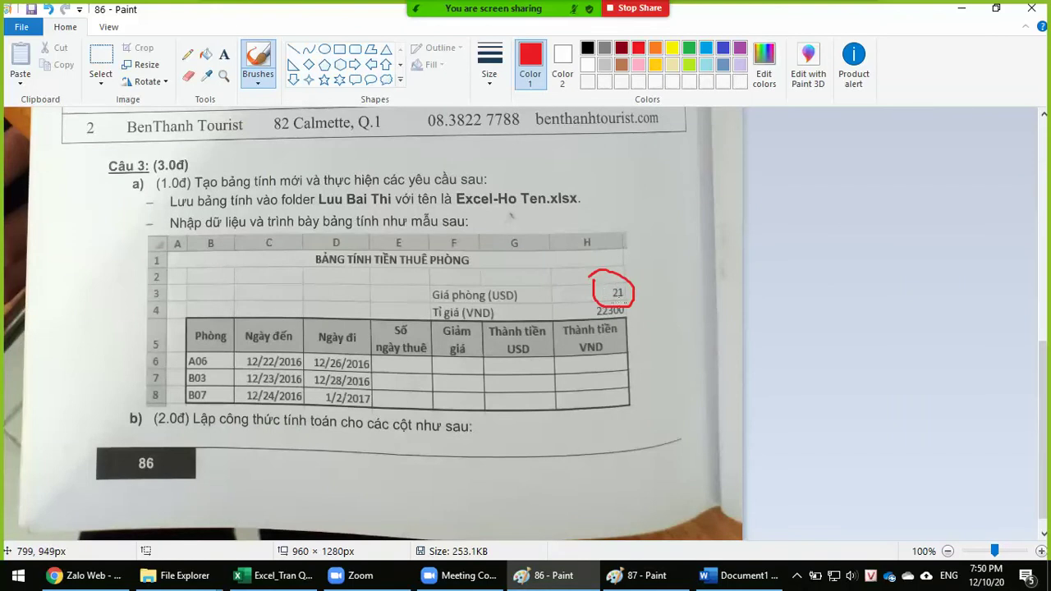
{"action": "left_click", "coordinate": [246, 577]}
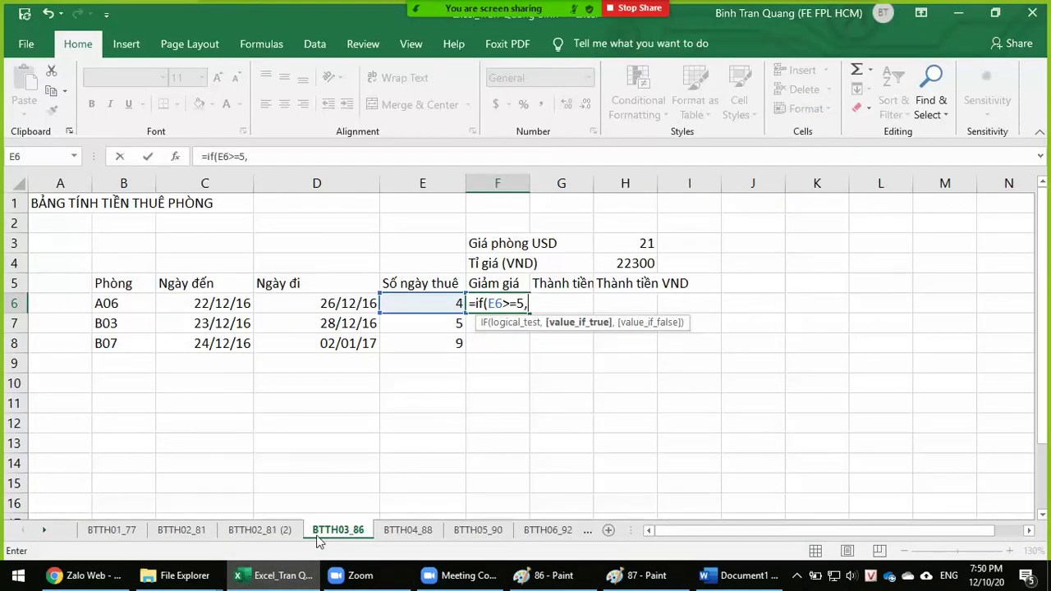
Rework F6's formula, dropping the 21-10 and H3-10 attempts, to read =if(E6>=5,10,0)
{"action": "type", "text": "21"}
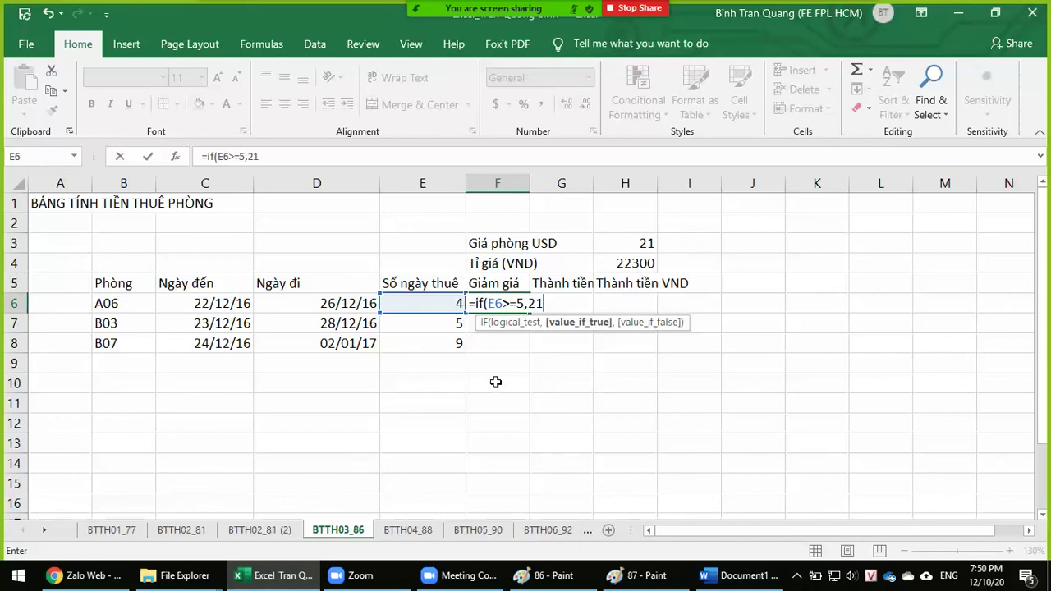
{"action": "type", "text": "-10"}
{"action": "key", "text": "BackSpace"}
{"action": "key", "text": "BackSpace"}
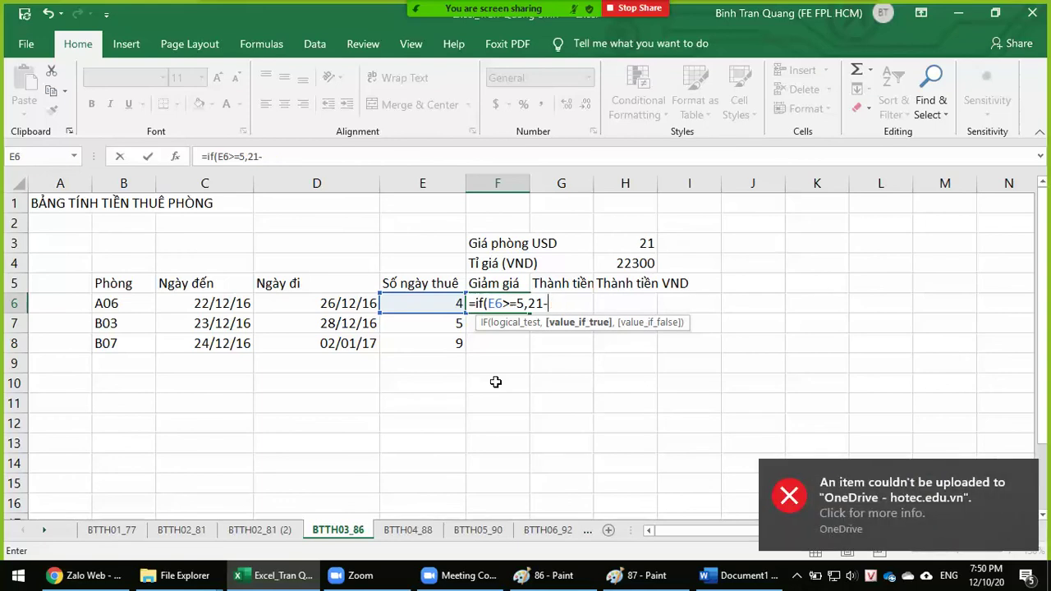
{"action": "key", "text": "BackSpace"}
{"action": "key", "text": "BackSpace"}
{"action": "key", "text": "BackSpace"}
{"action": "left_click", "coordinate": [643, 241]}
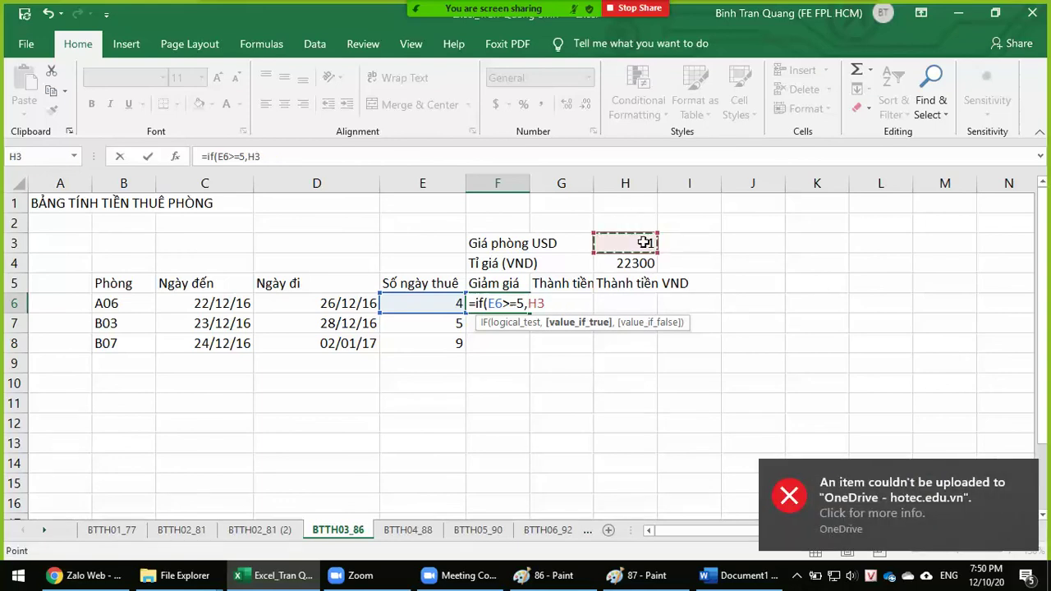
{"action": "type", "text": "-"}
{"action": "type", "text": "10,"}
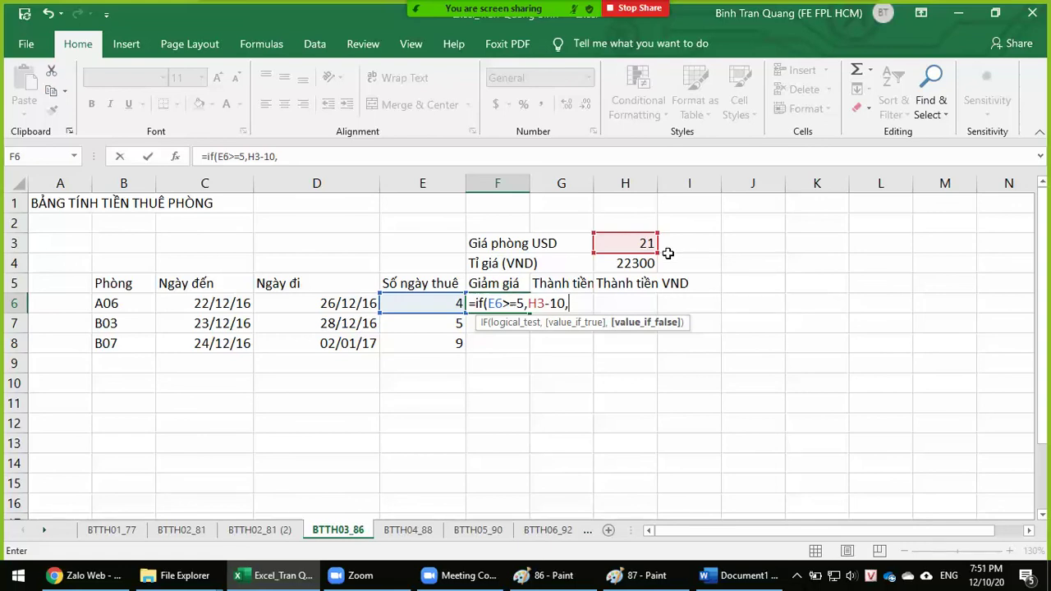
{"action": "key", "text": "BackSpace"}
{"action": "key", "text": "BackSpace"}
{"action": "key", "text": "BackSpace"}
{"action": "key", "text": "BackSpace"}
{"action": "key", "text": "BackSpace"}
{"action": "key", "text": "BackSpace"}
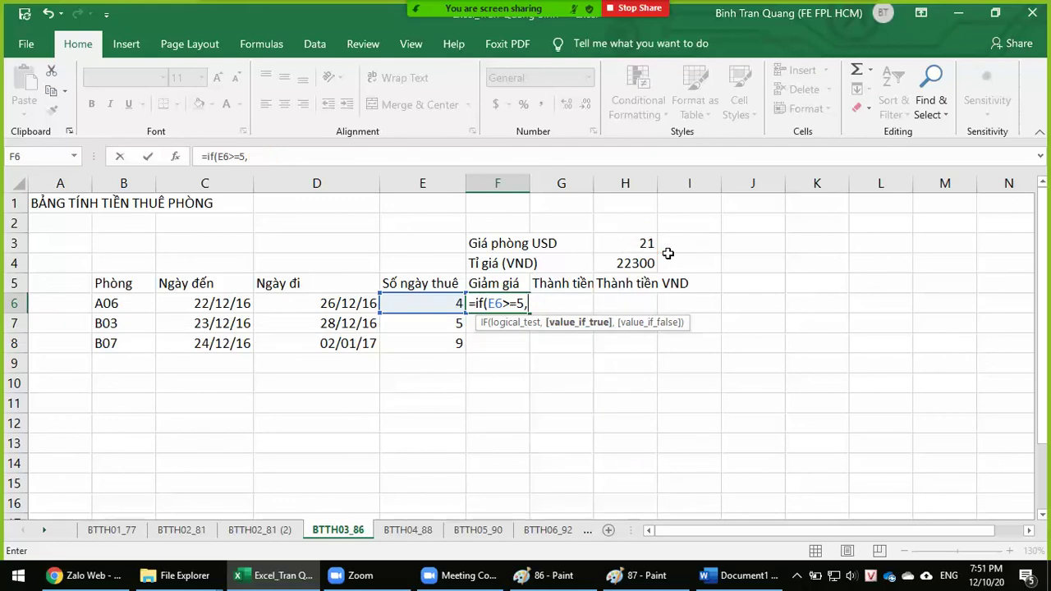
{"action": "type", "text": "10"}
{"action": "type", "text": ",0)"}
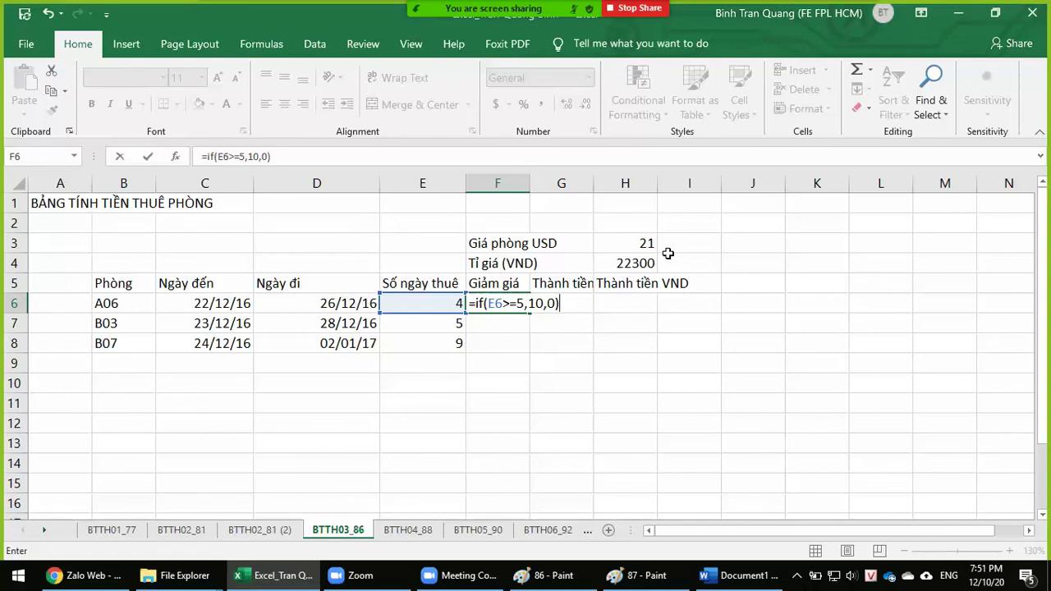
Commit =IF(E6>=5,10,0) in F6 and fill it to F8, giving 0, 10 and 10
{"action": "left_click", "coordinate": [634, 574]}
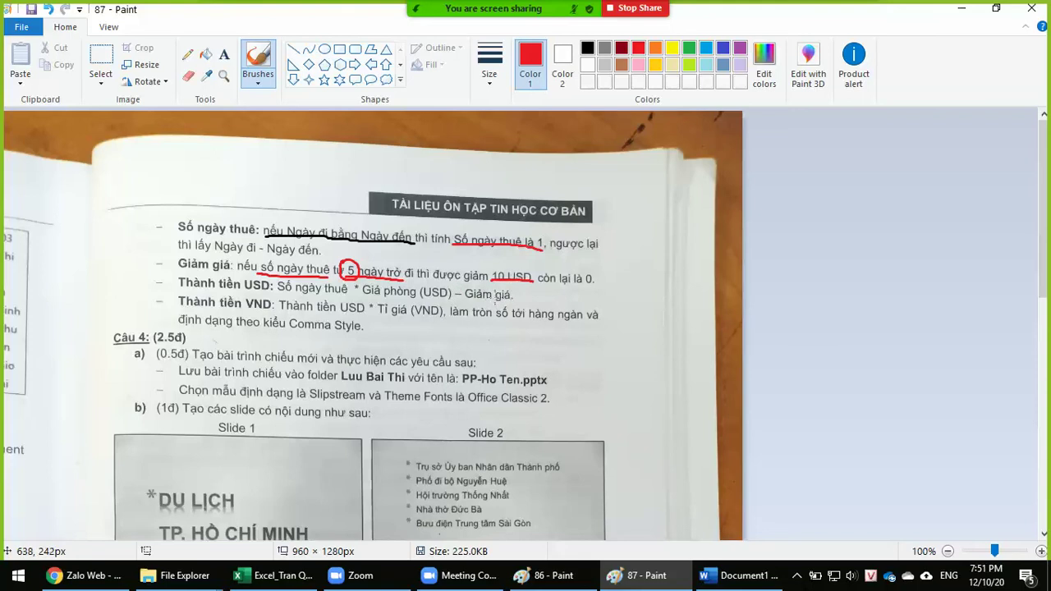
{"action": "key", "text": "alt+Tab"}
{"action": "type", "text": ")"}
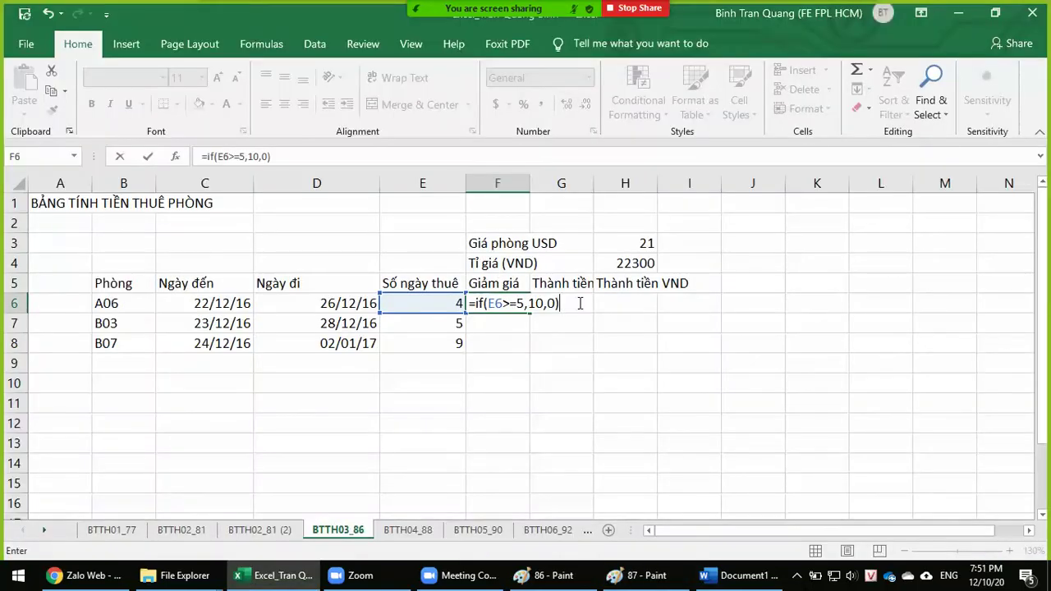
{"action": "key", "text": "Return"}
{"action": "left_click", "coordinate": [522, 304]}
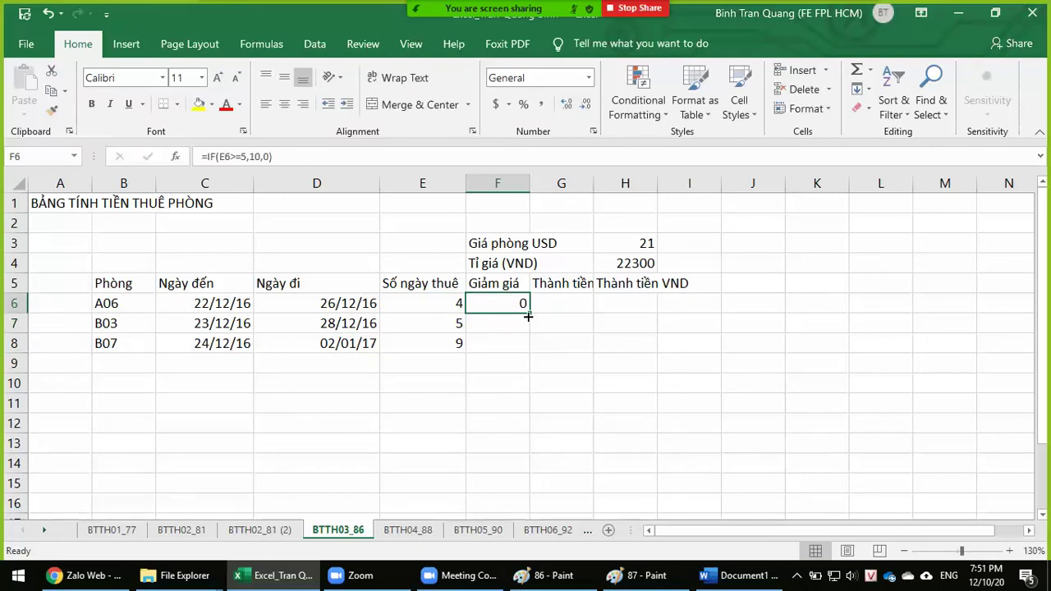
{"action": "left_click_drag", "start_coordinate": [528, 316], "coordinate": [507, 344]}
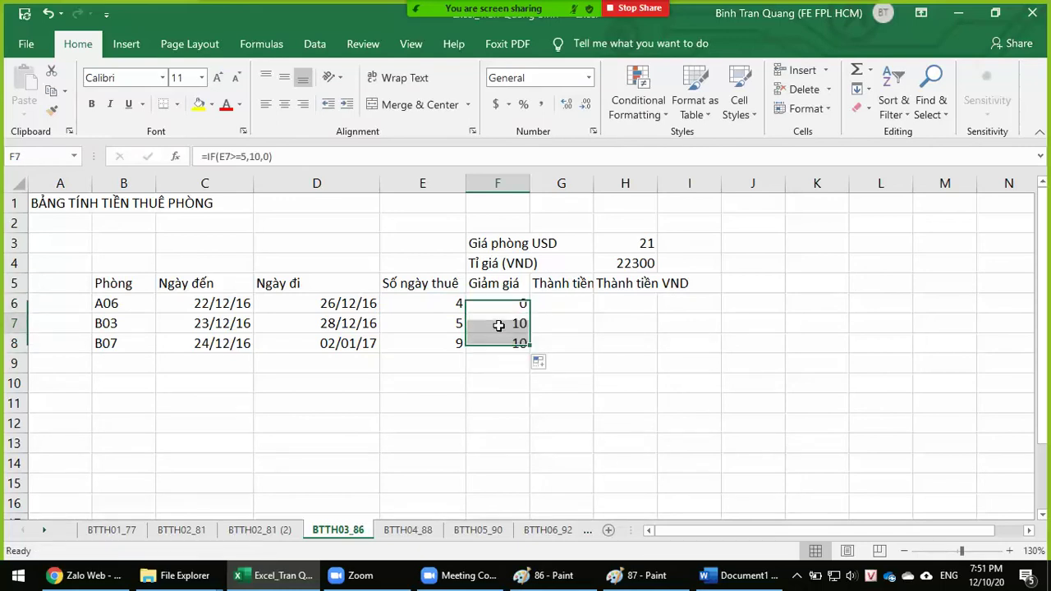
{"action": "left_click", "coordinate": [491, 342]}
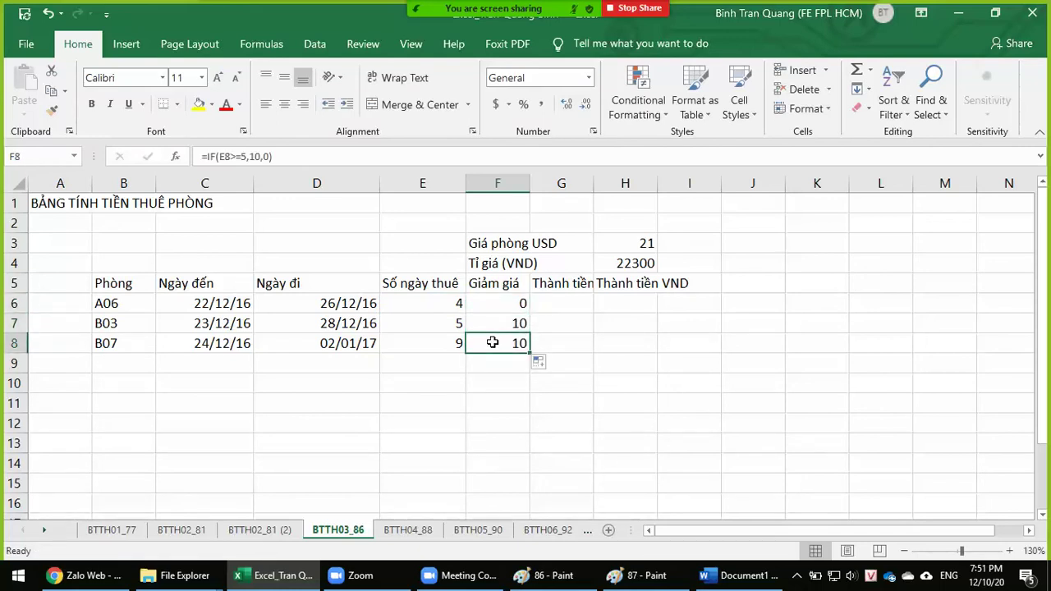
Underline 'Số ngày thuê × Giá phòng (USD)' in red on page 87, replacing a stray stroke
{"action": "left_click", "coordinate": [637, 575]}
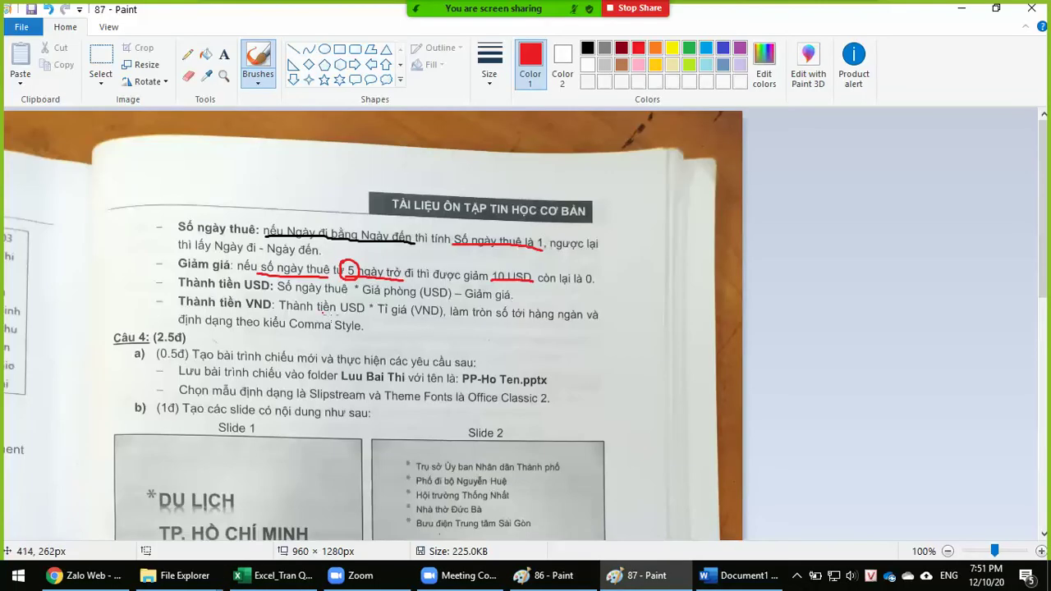
{"action": "left_click_drag", "start_coordinate": [340, 314], "coordinate": [438, 322]}
{"action": "key", "text": "ctrl+z"}
{"action": "left_click_drag", "start_coordinate": [276, 294], "coordinate": [520, 305]}
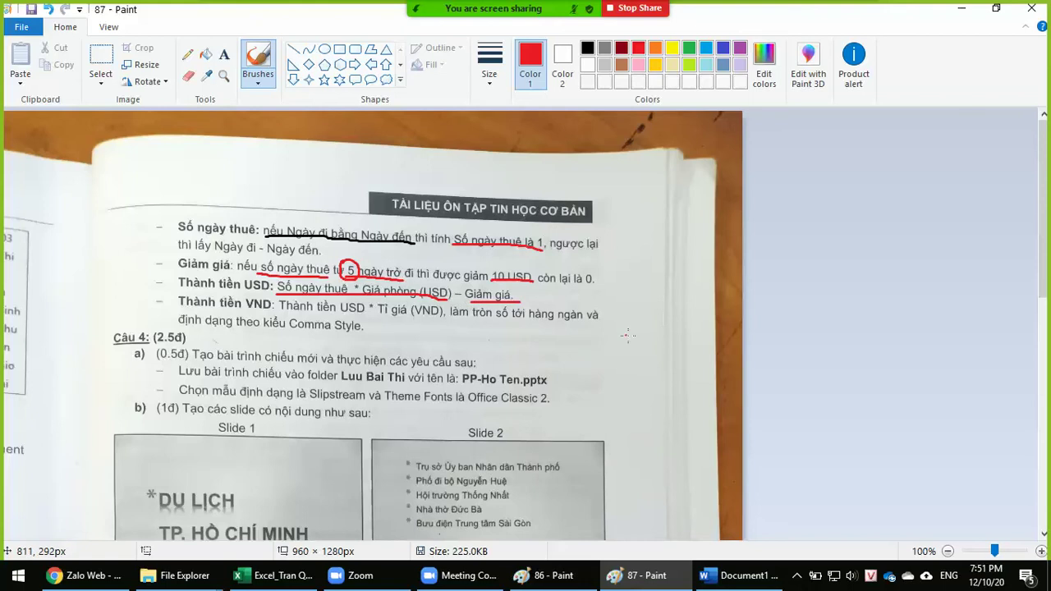
{"action": "key", "text": "alt+Tab"}
{"action": "left_click", "coordinate": [566, 305]}
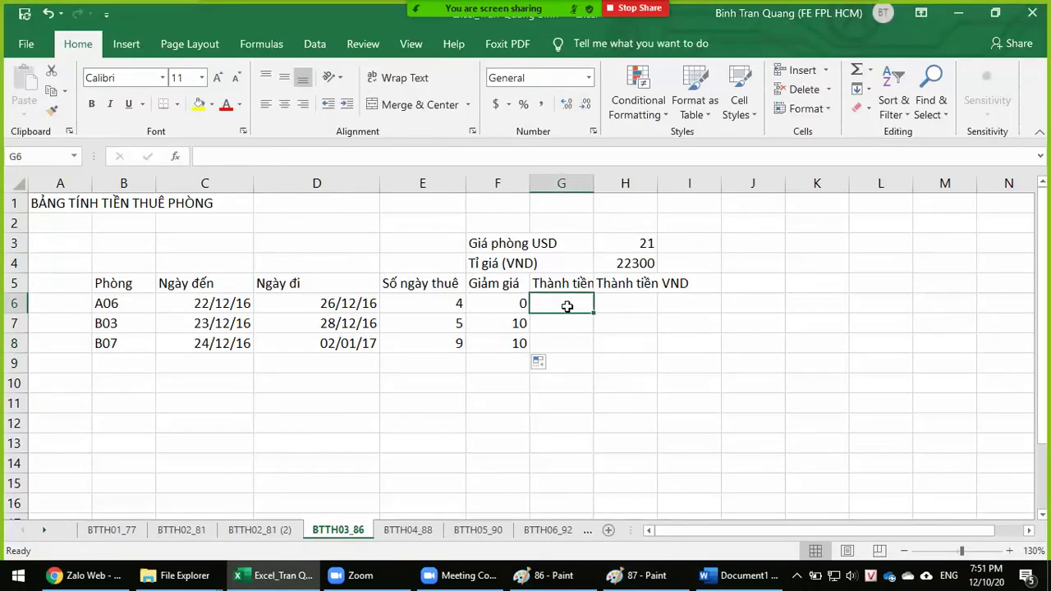
Enter the USD total formula =E6*H3-F6 in G6
{"action": "type", "text": "="}
{"action": "left_click", "coordinate": [428, 303]}
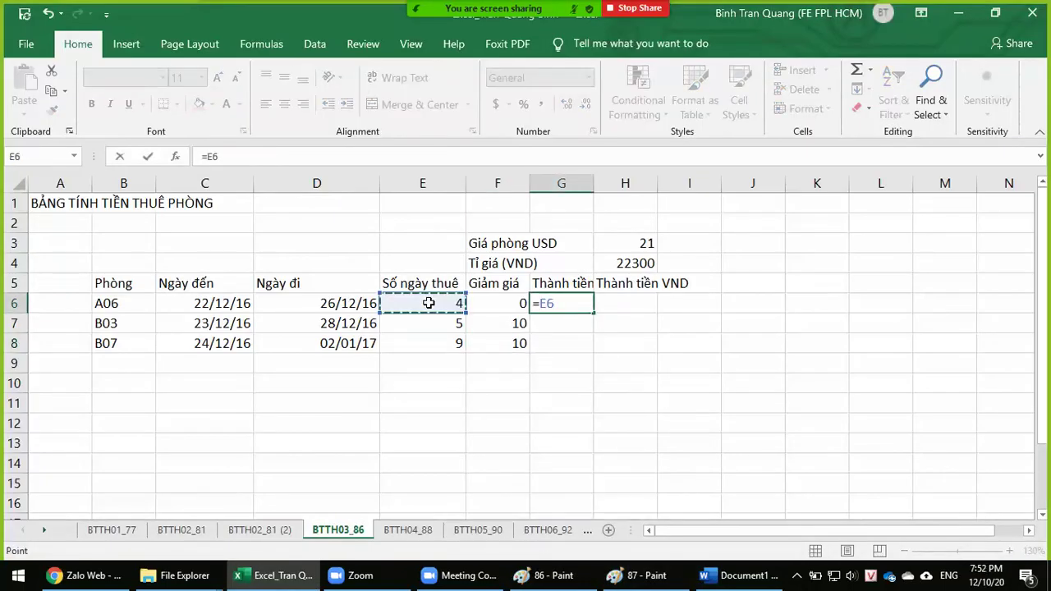
{"action": "type", "text": "*"}
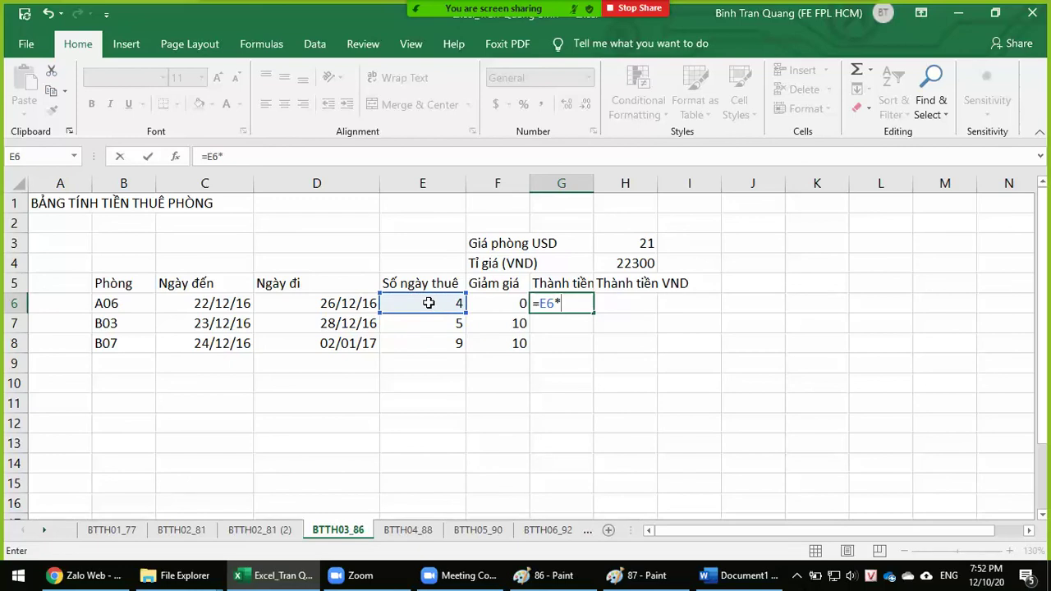
{"action": "left_click", "coordinate": [617, 245]}
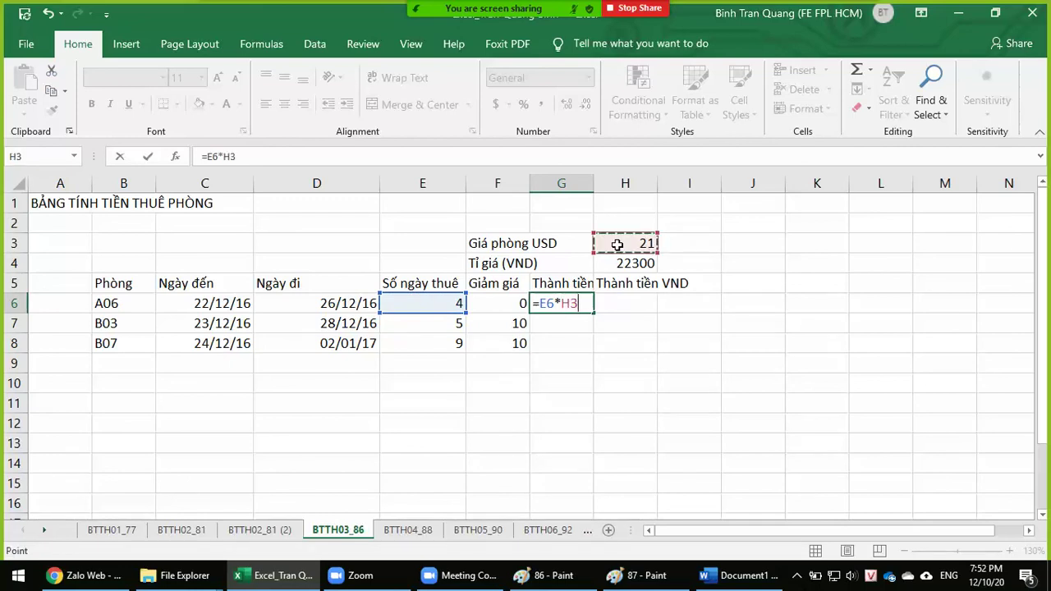
{"action": "type", "text": "-"}
{"action": "left_click", "coordinate": [504, 301]}
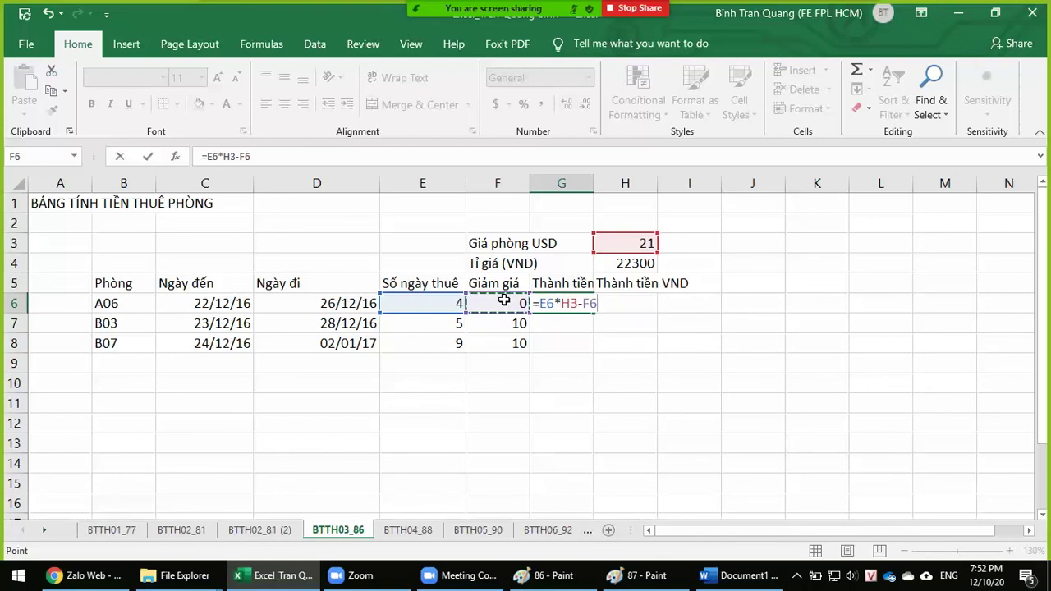
{"action": "key", "text": "Return"}
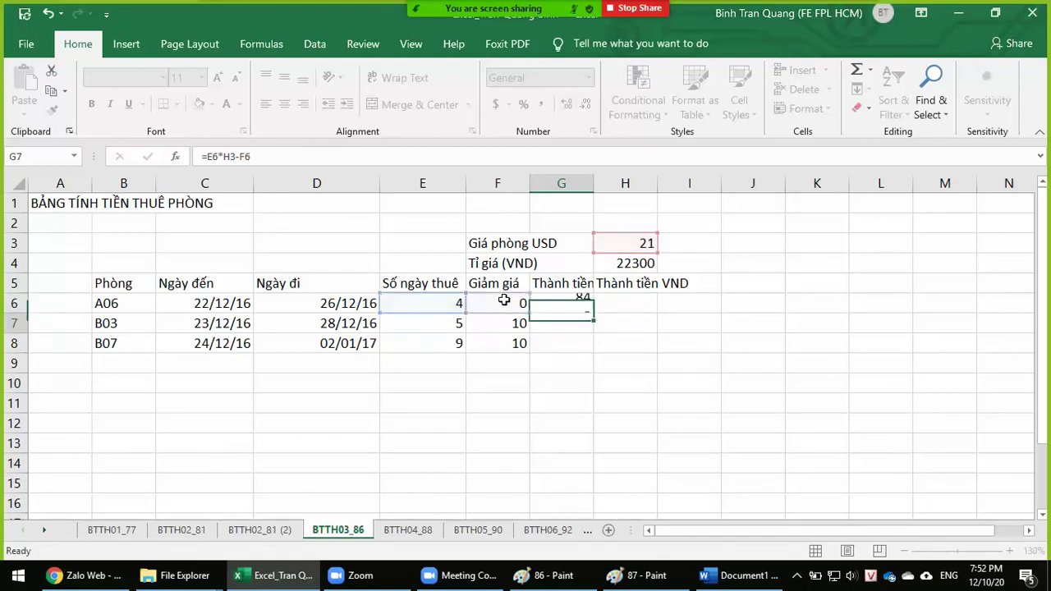
Fill G6 down to G8 and inspect the results, including G7's shifted formula
{"action": "left_click", "coordinate": [541, 302]}
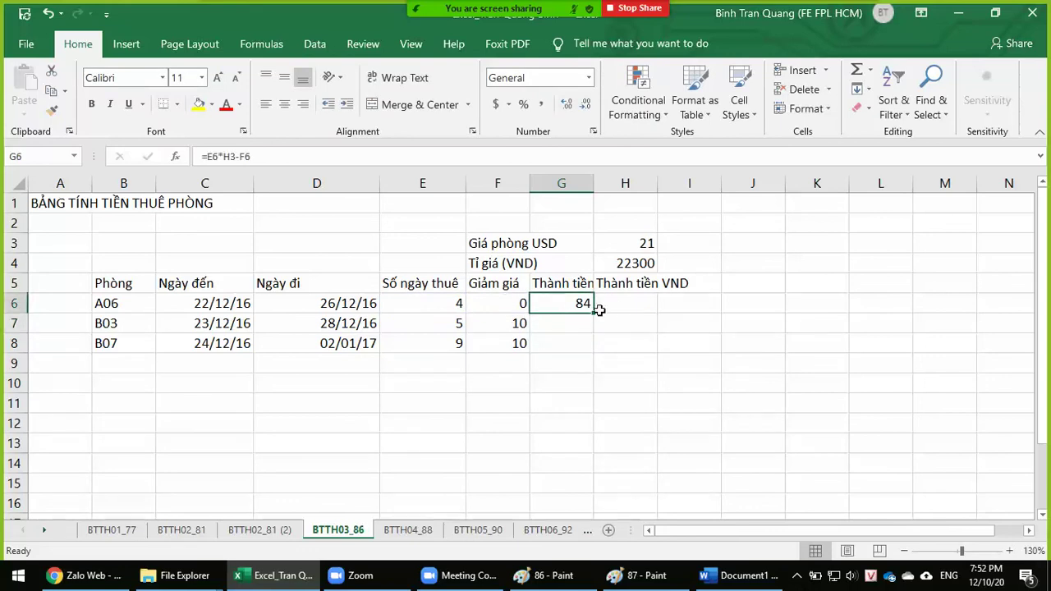
{"action": "left_click_drag", "start_coordinate": [594, 312], "coordinate": [586, 353]}
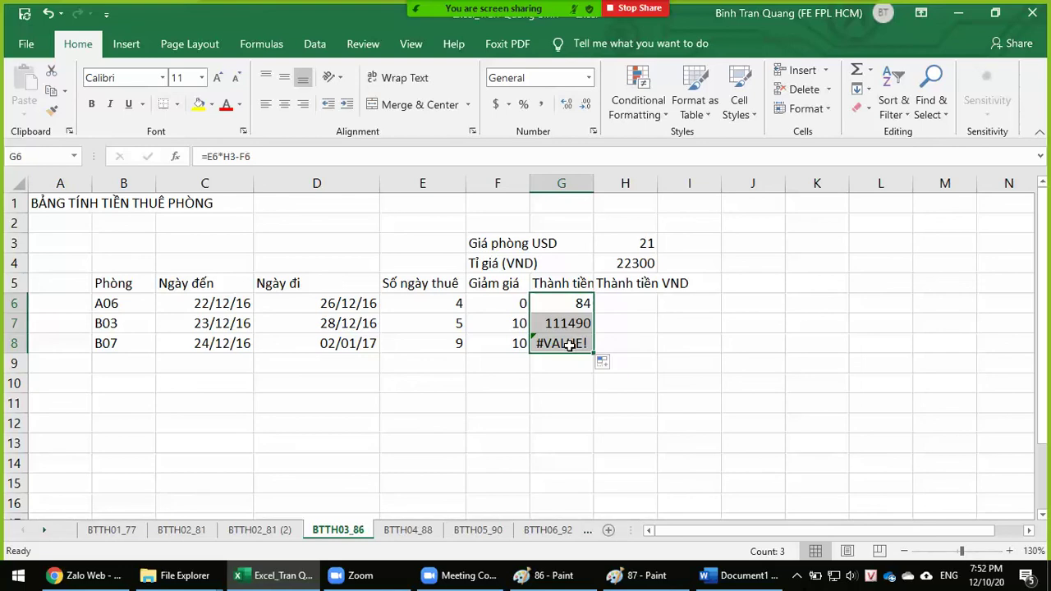
{"action": "left_click", "coordinate": [552, 303]}
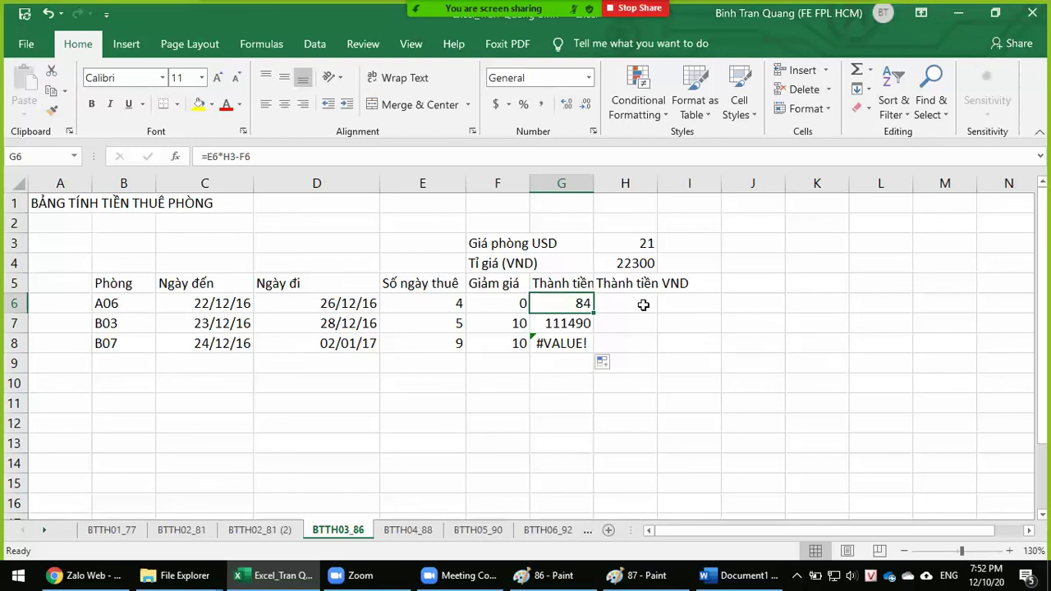
{"action": "left_click", "coordinate": [543, 326]}
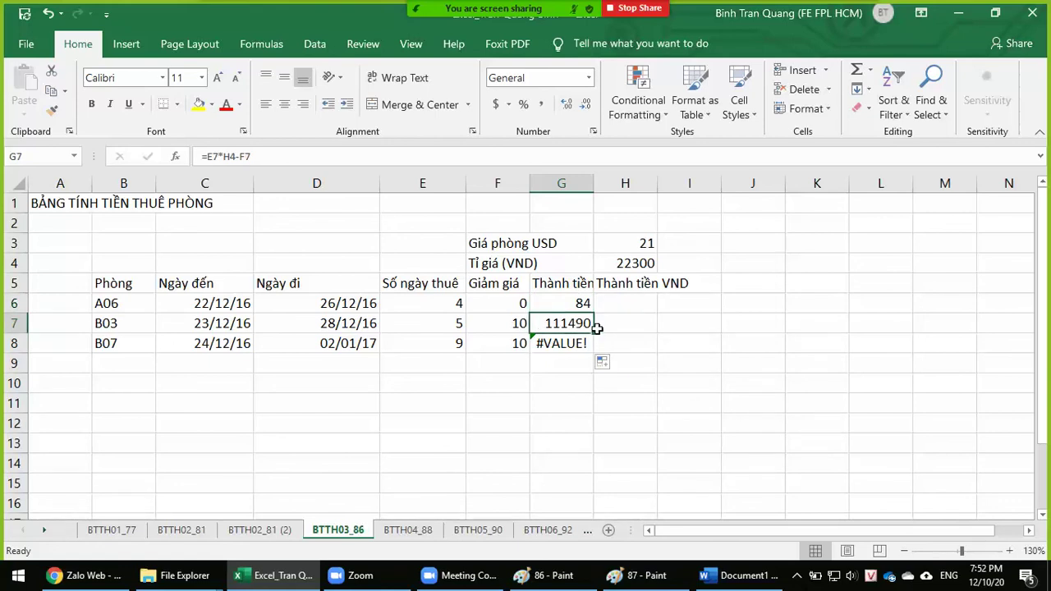
Anchor G6's room-price reference as $H$3 and refill G6:G8, giving 84, 95 and 179
{"action": "left_click", "coordinate": [564, 300]}
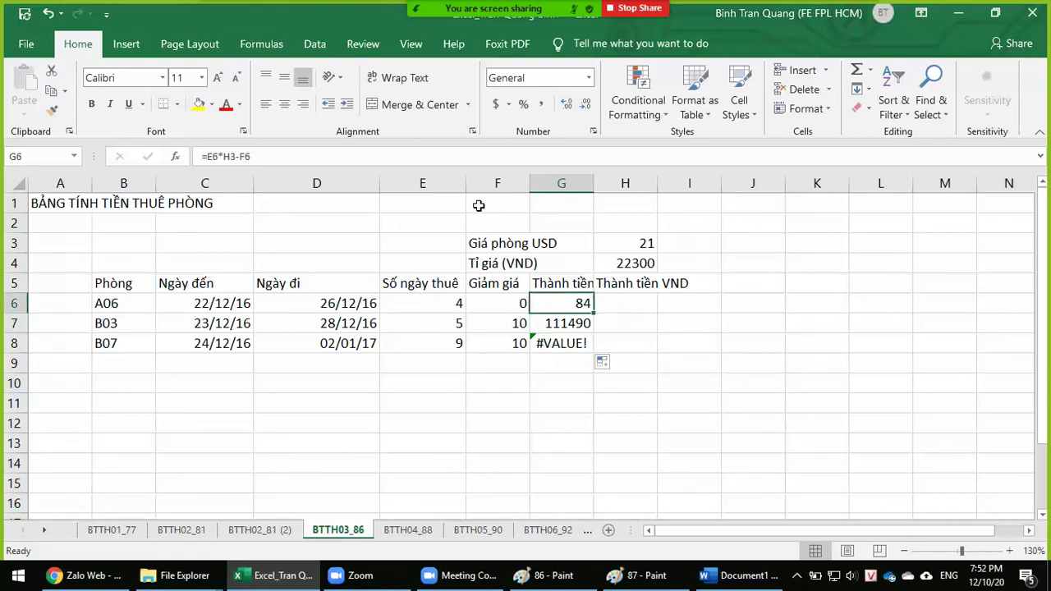
{"action": "double_click", "coordinate": [229, 156]}
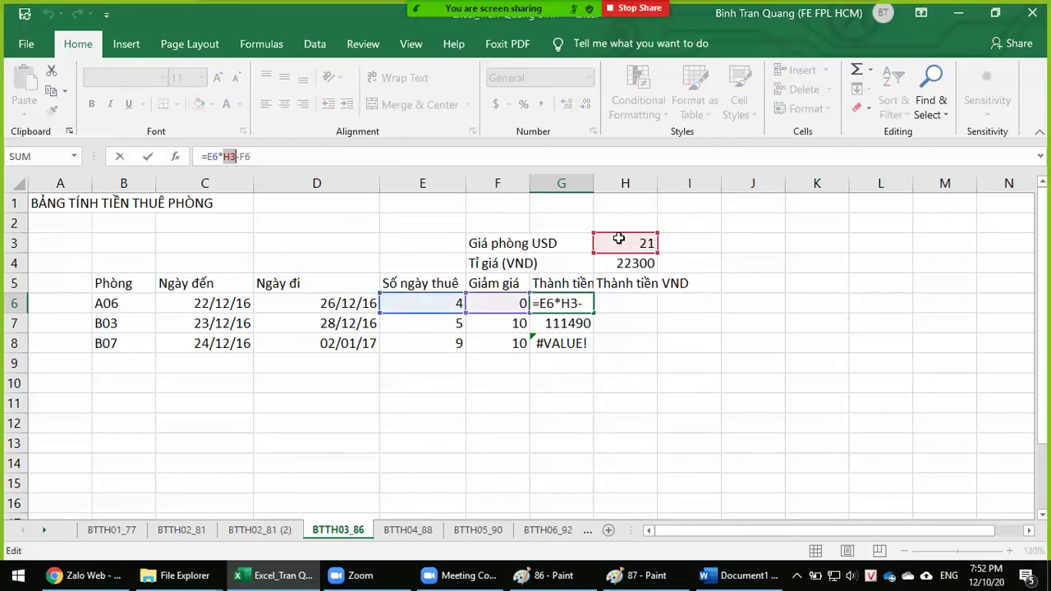
{"action": "key", "text": "F4"}
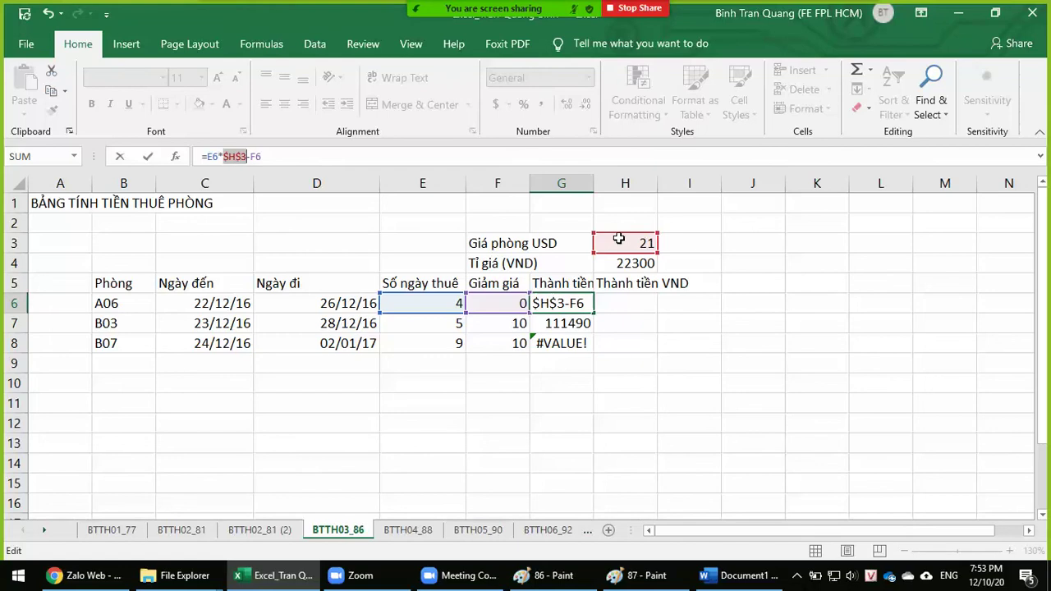
{"action": "key", "text": "Return"}
{"action": "left_click", "coordinate": [578, 303]}
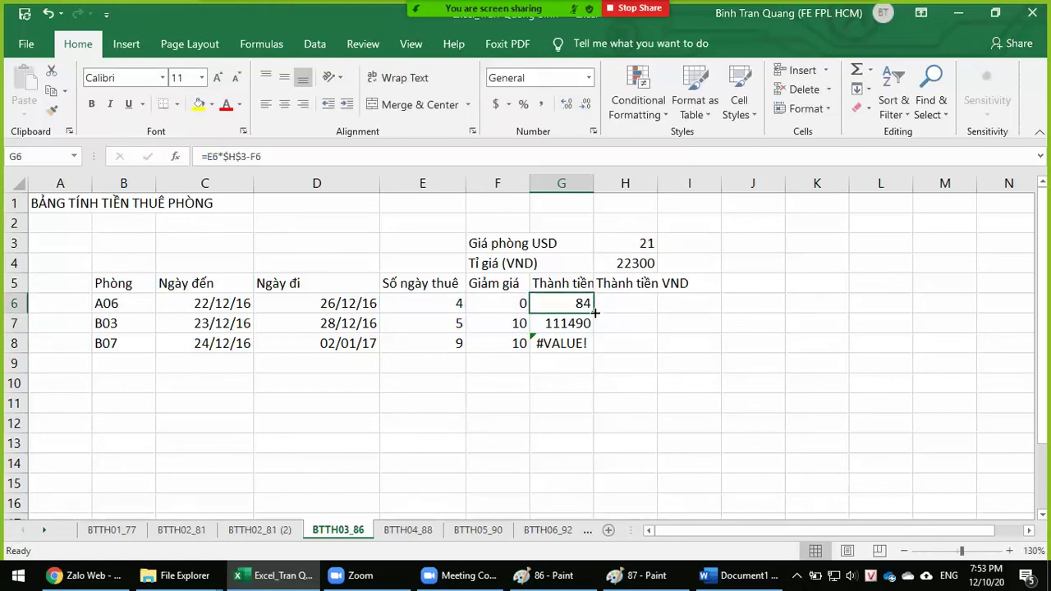
{"action": "double_click", "coordinate": [592, 312]}
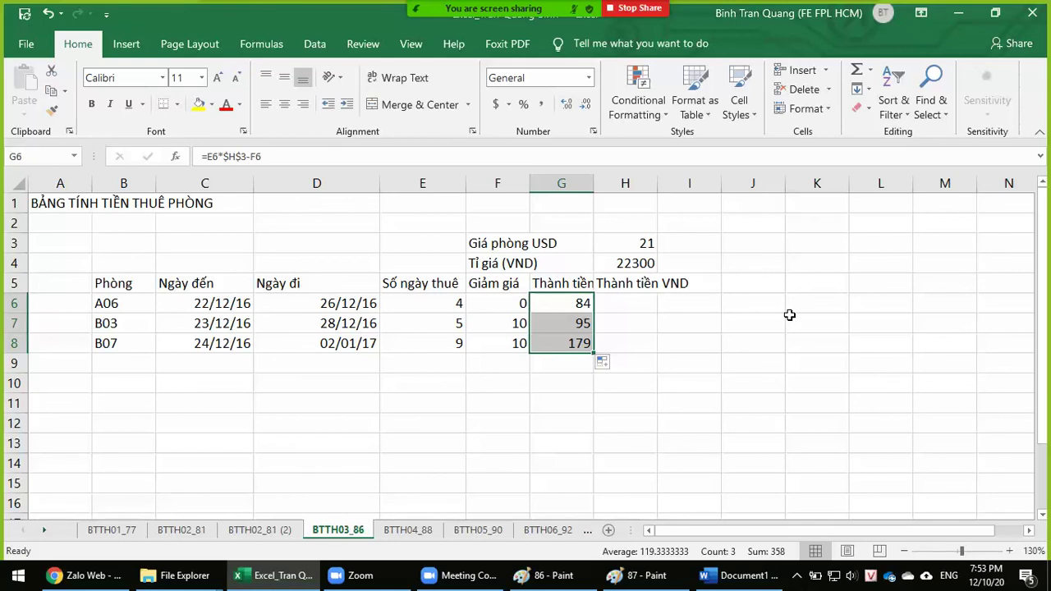
Select H6, then underline 'hàng' in red on the textbook photo and undo the stroke
{"action": "left_click", "coordinate": [662, 302]}
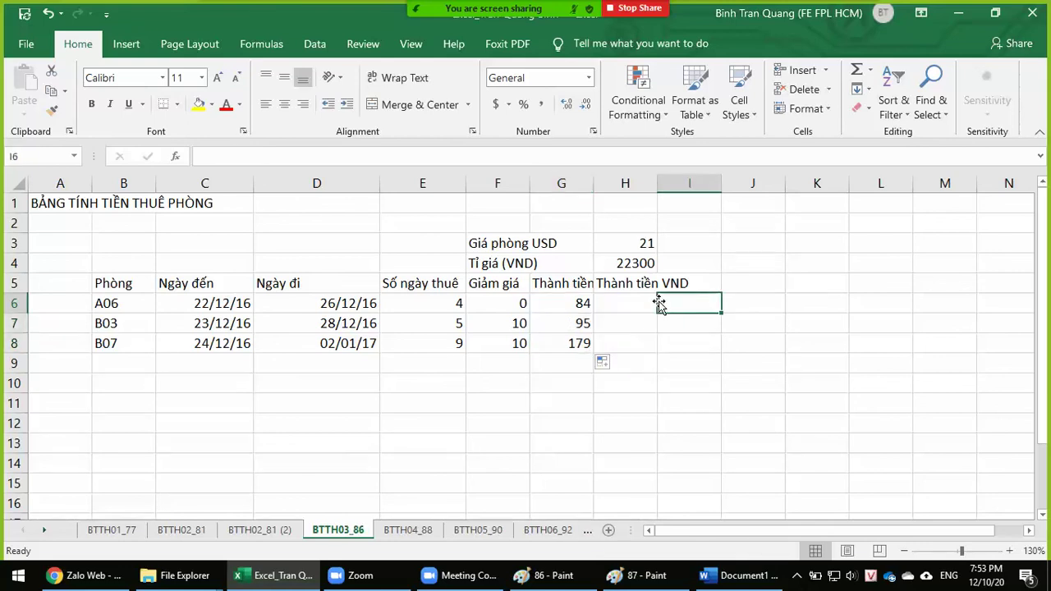
{"action": "left_click", "coordinate": [627, 302]}
{"action": "key", "text": "alt+Tab"}
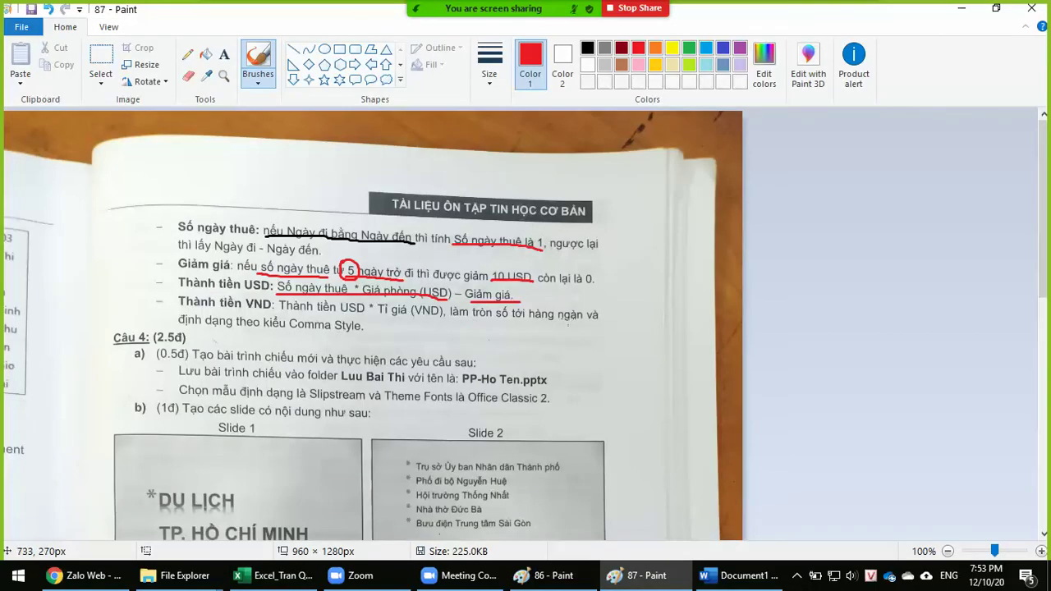
{"action": "left_click_drag", "start_coordinate": [530, 317], "coordinate": [581, 323]}
{"action": "key", "text": "ctrl+z"}
Enter =G6*$H$4 in H6 for the first VND total
{"action": "key", "text": "alt+Tab"}
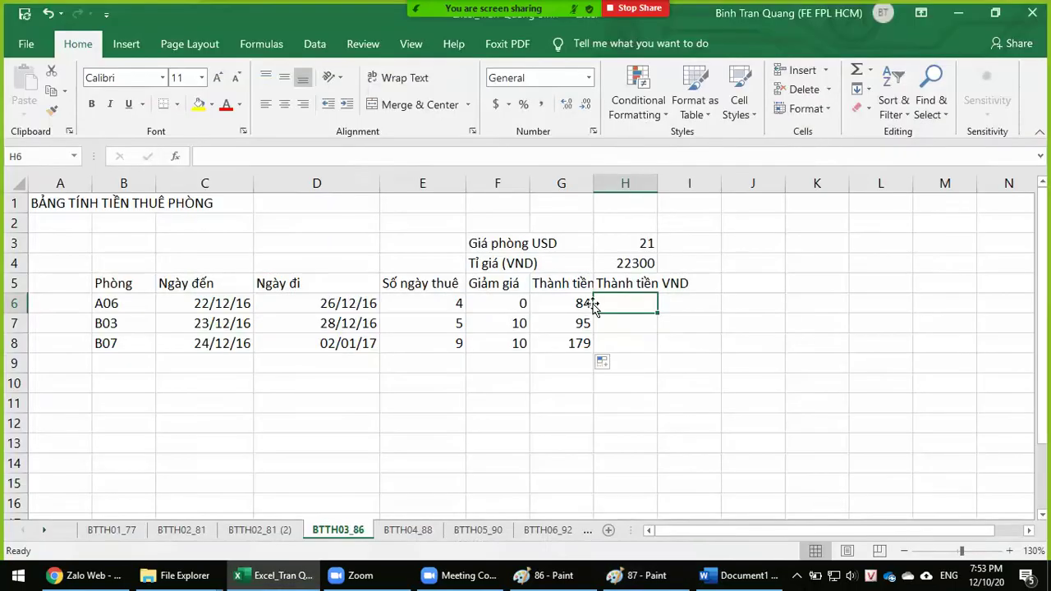
{"action": "type", "text": "="}
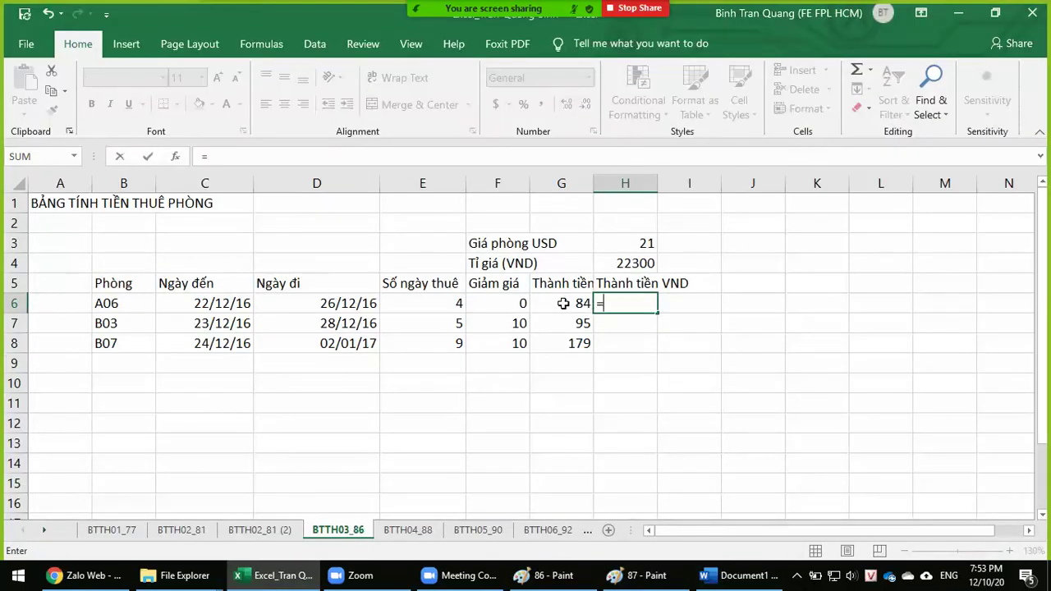
{"action": "left_click", "coordinate": [563, 304]}
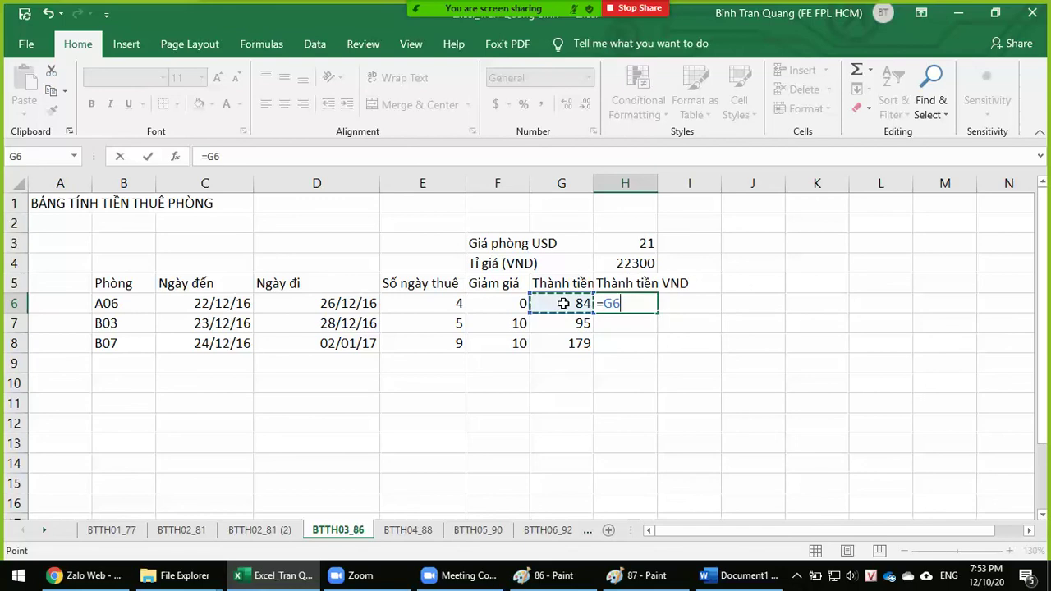
{"action": "type", "text": "*"}
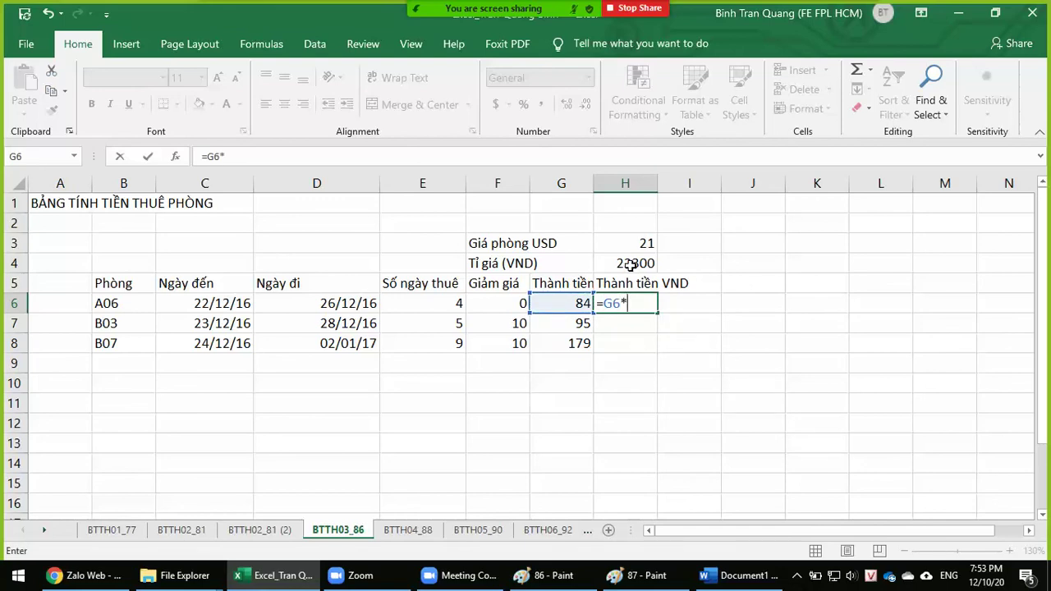
{"action": "left_click", "coordinate": [629, 263]}
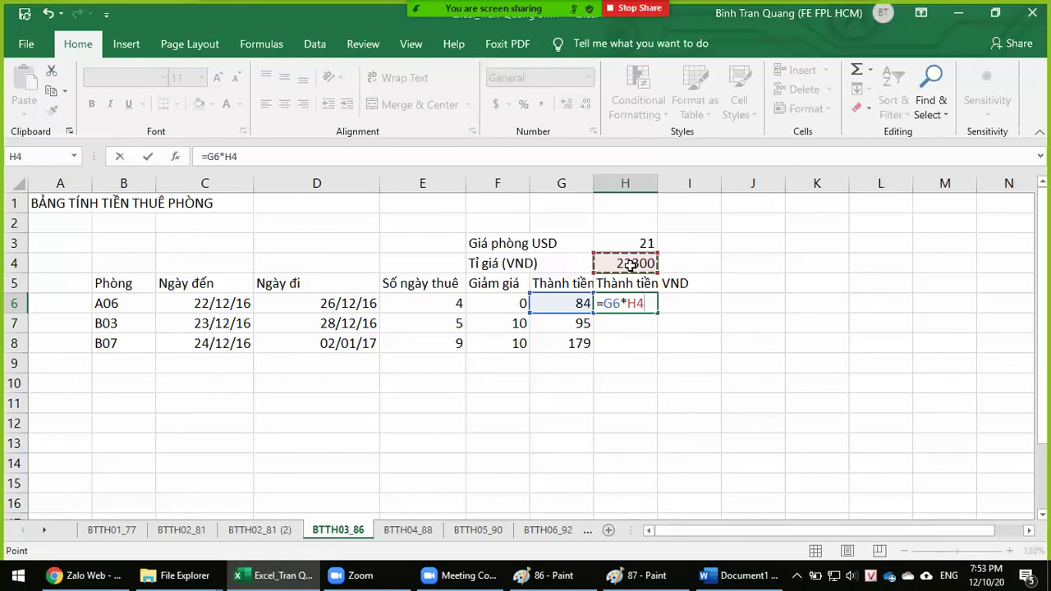
{"action": "key", "text": "F4"}
{"action": "key", "text": "Return"}
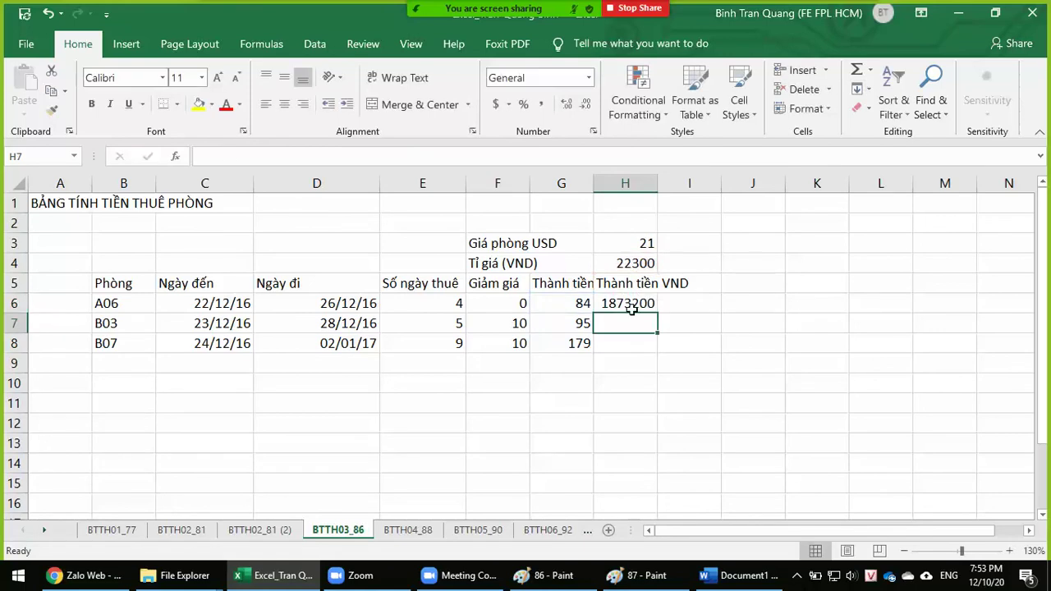
Fill the VND formula down to H8 and widen column H to fit 1873200–3991700
{"action": "left_click", "coordinate": [632, 305]}
{"action": "left_click_drag", "start_coordinate": [657, 312], "coordinate": [659, 352]}
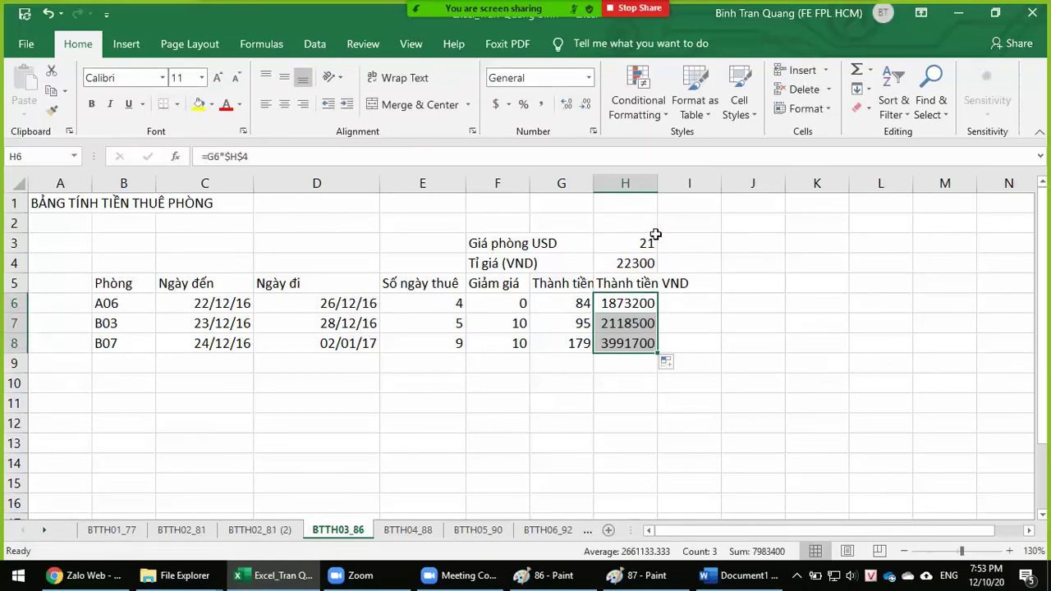
{"action": "left_click_drag", "start_coordinate": [658, 183], "coordinate": [703, 185]}
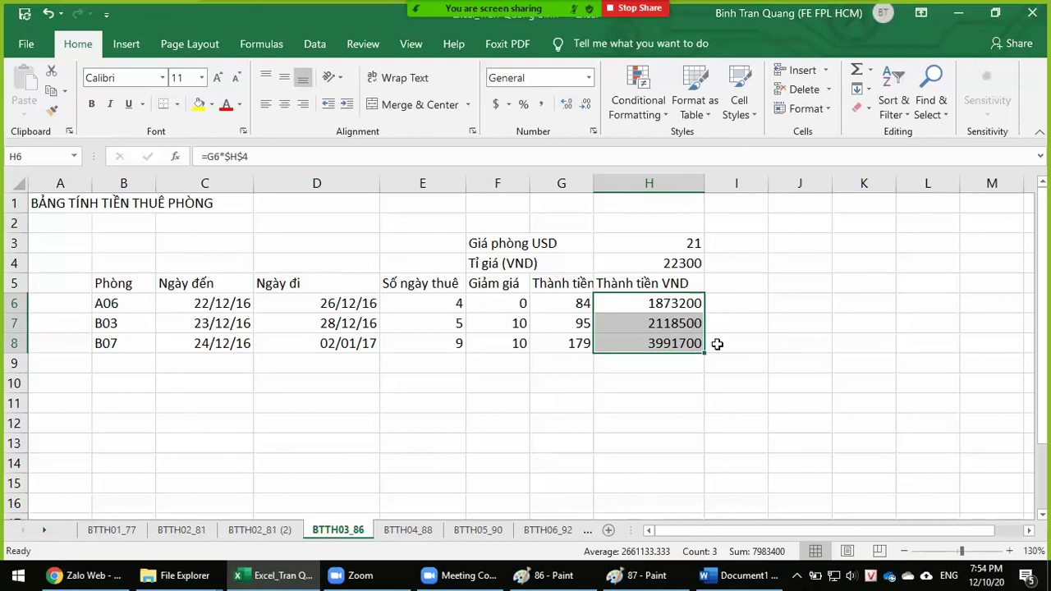
{"action": "left_click", "coordinate": [649, 305]}
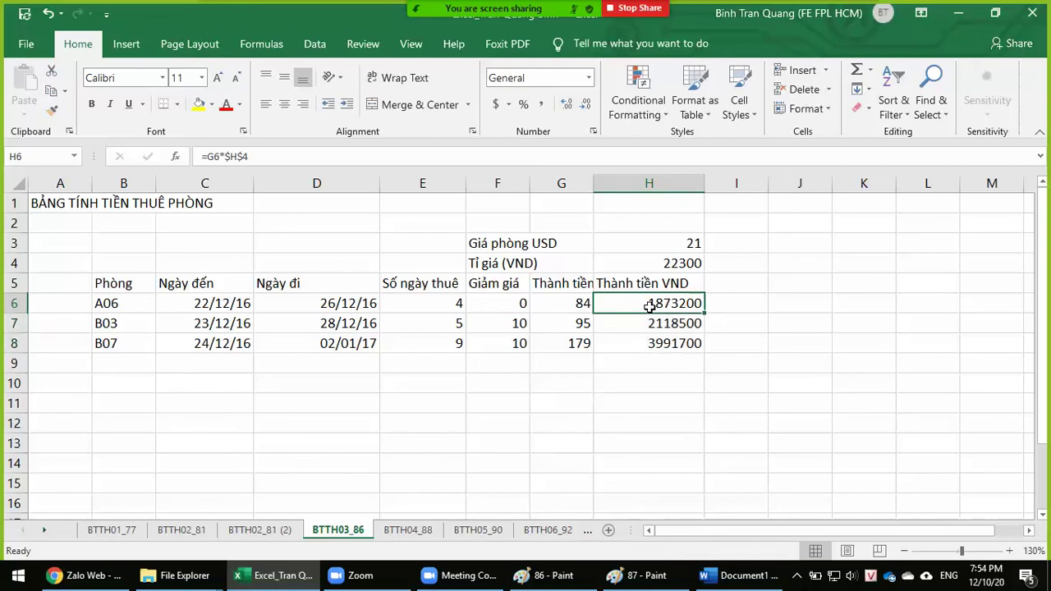
Begin typing a ROUND formula into H6, then cancel the edit
{"action": "left_click", "coordinate": [206, 156]}
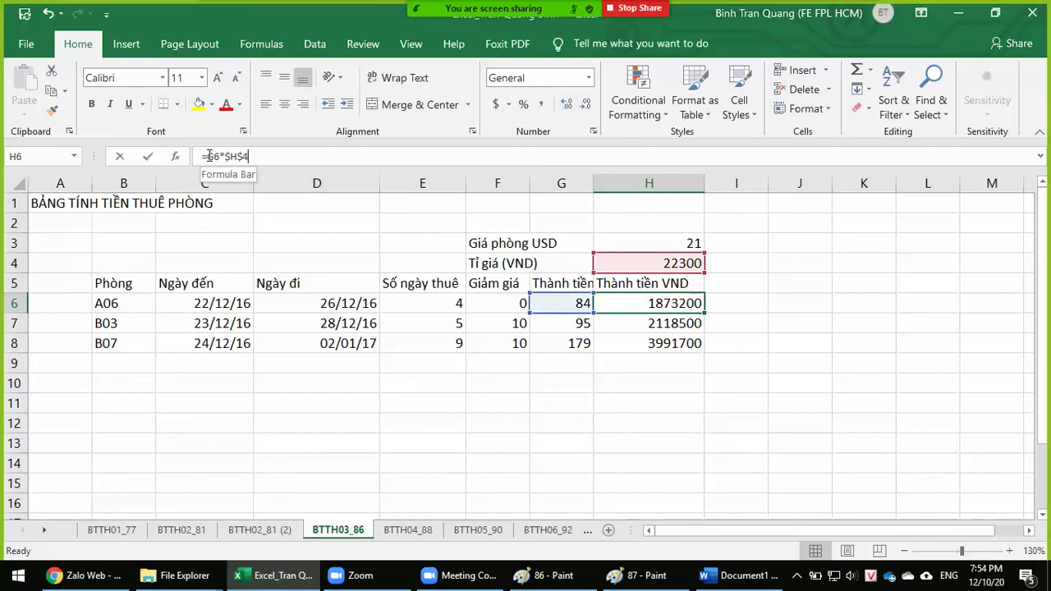
{"action": "type", "text": "r"}
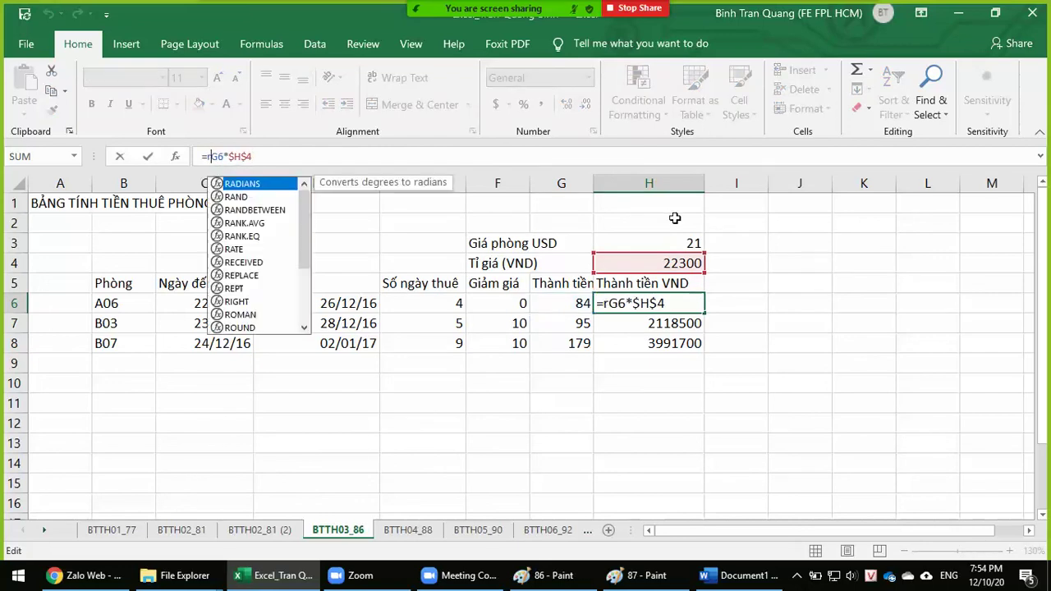
{"action": "type", "text": "oun"}
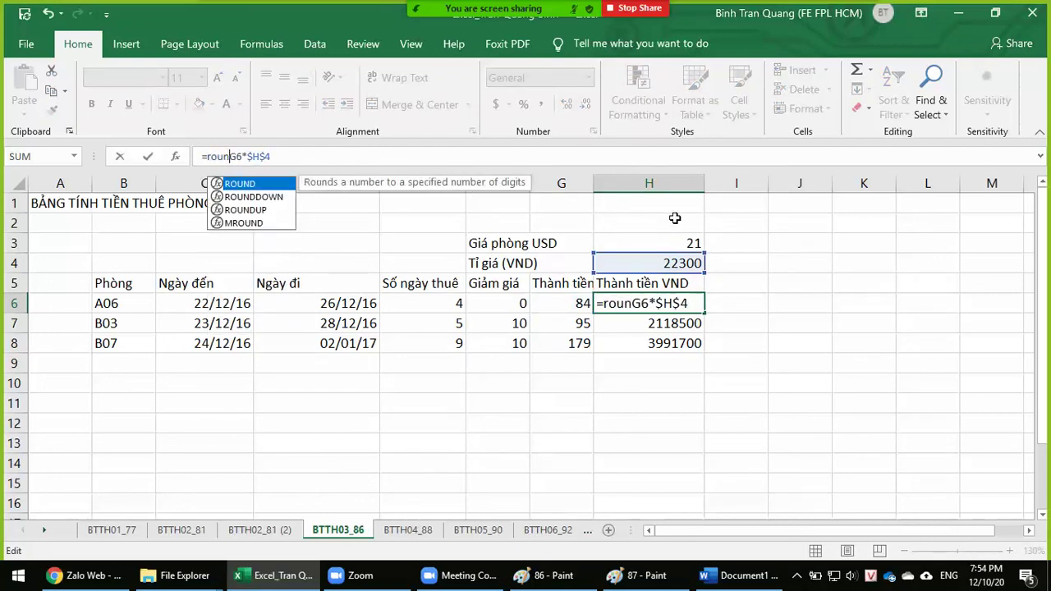
{"action": "type", "text": "d(G6*$H$4"}
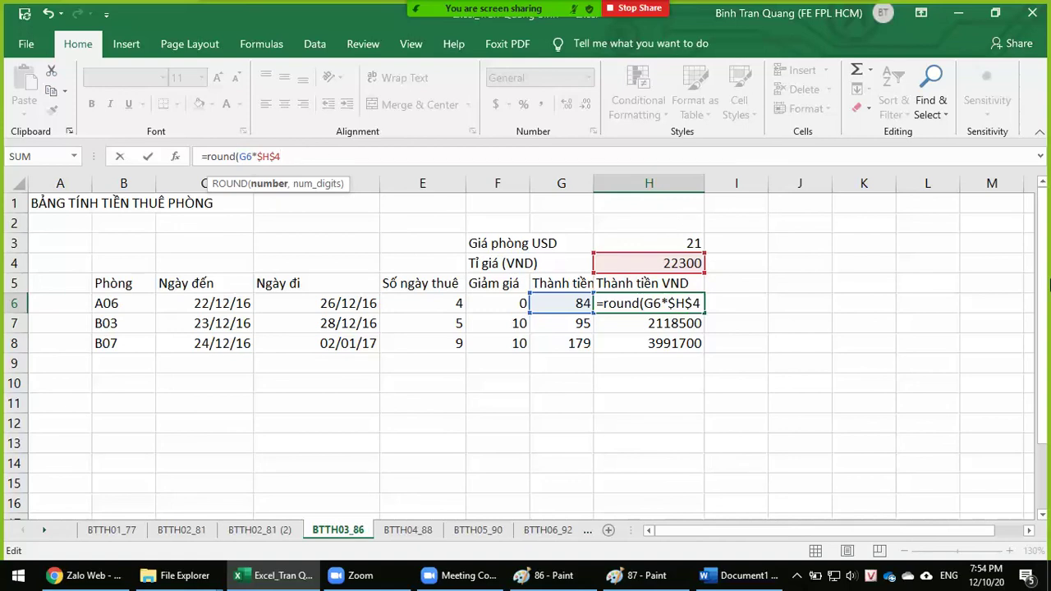
{"action": "type", "text": ","}
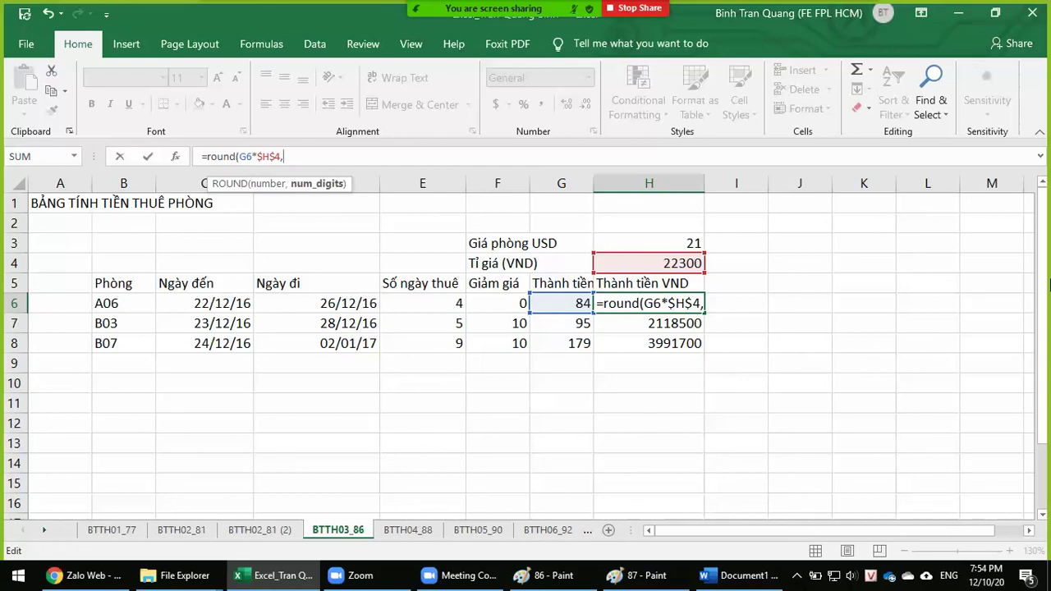
{"action": "type", "text": "3"}
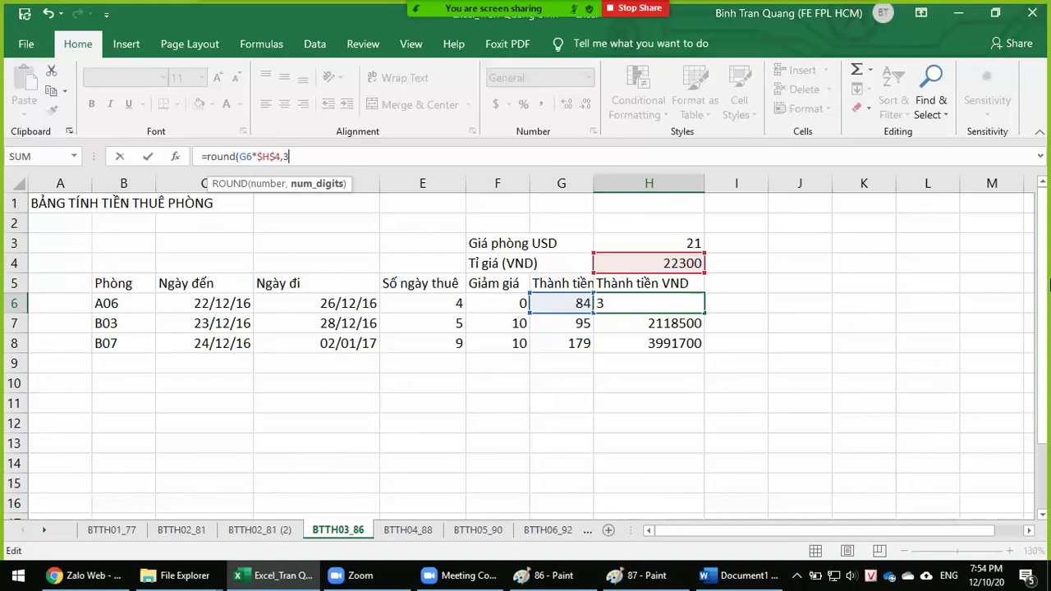
{"action": "key", "text": "Escape"}
Paste H6's unrounded 1873200 into J6 as a value
{"action": "key", "text": "ctrl+c"}
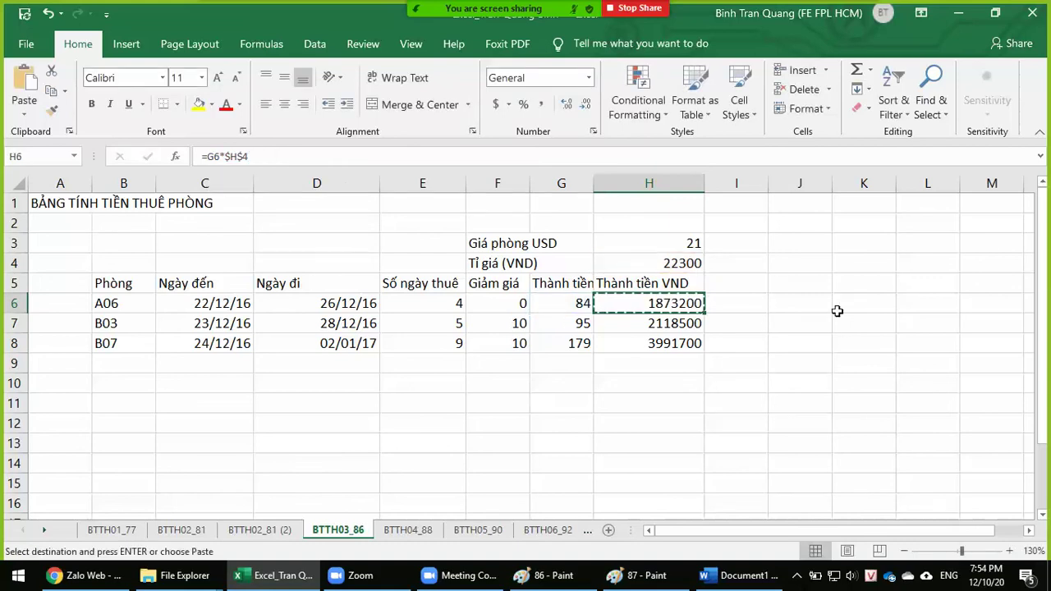
{"action": "right_click", "coordinate": [776, 305]}
{"action": "left_click", "coordinate": [839, 233]}
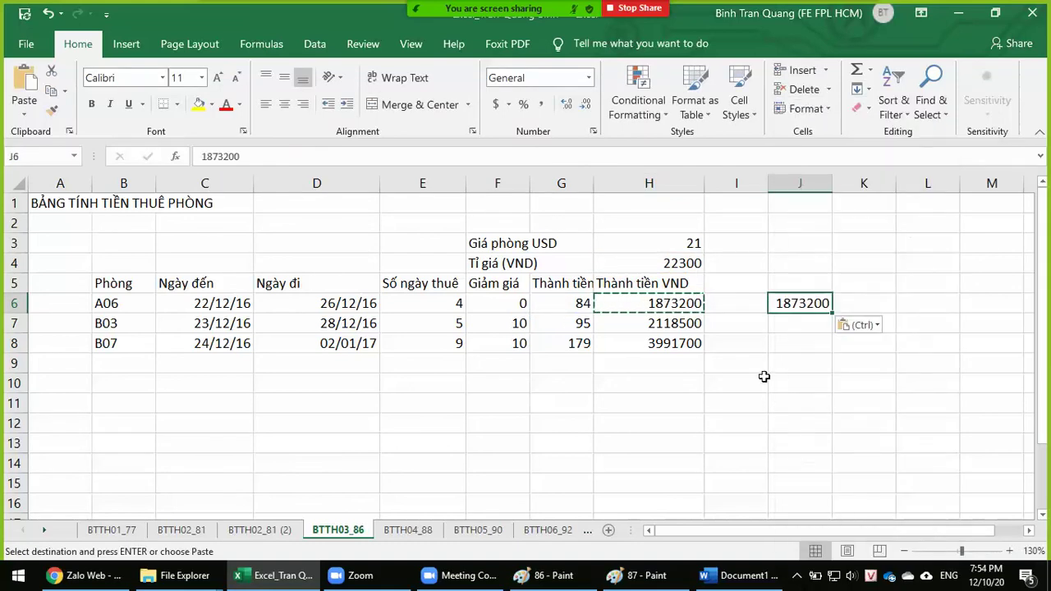
{"action": "left_click", "coordinate": [809, 345]}
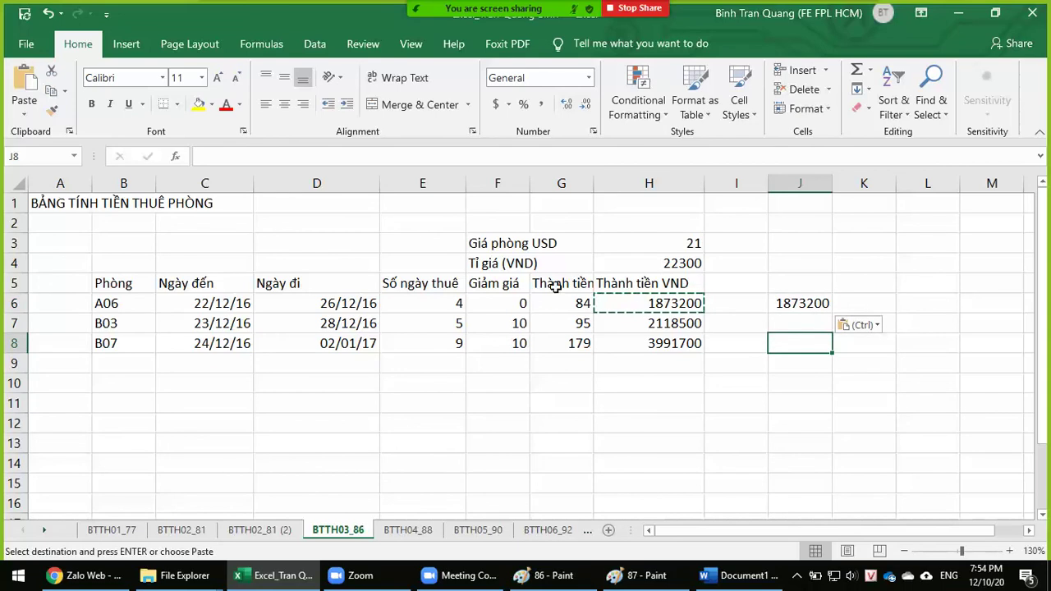
{"action": "key", "text": "Escape"}
Change H6 to =ROUND(G6*$H$4,-3) so it shows 1873000, widening column H slightly
{"action": "left_click", "coordinate": [639, 309]}
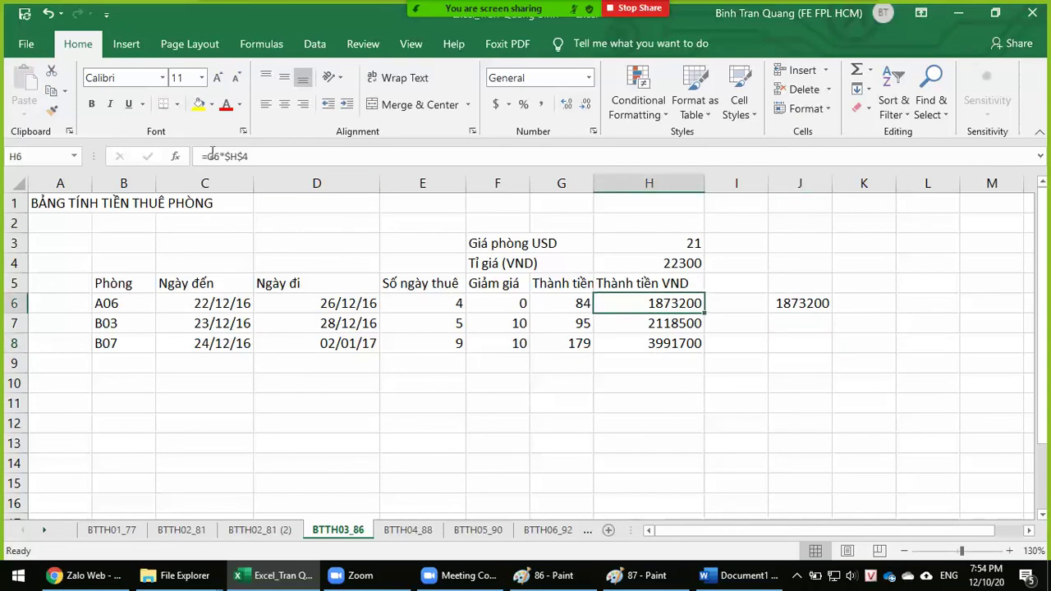
{"action": "left_click", "coordinate": [356, 156]}
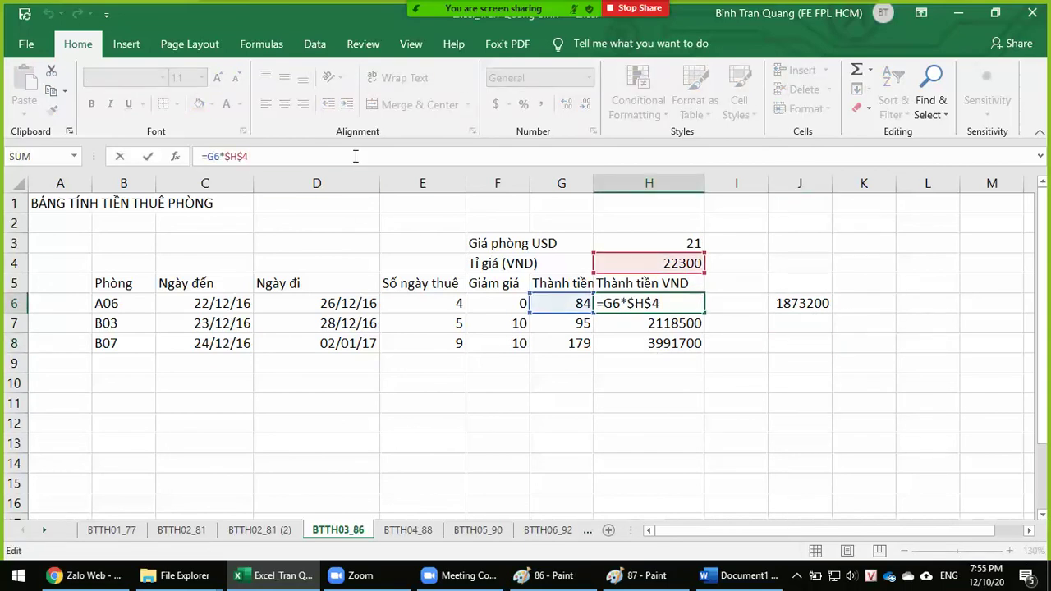
{"action": "type", "text": "round("}
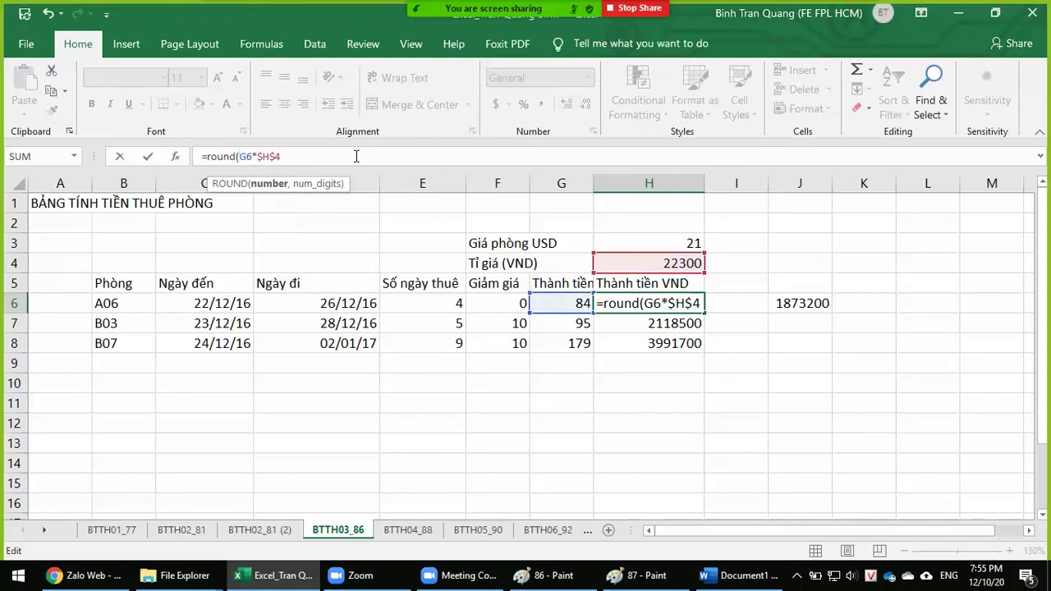
{"action": "type", "text": ","}
{"action": "type", "text": "3)"}
{"action": "key", "text": "Return"}
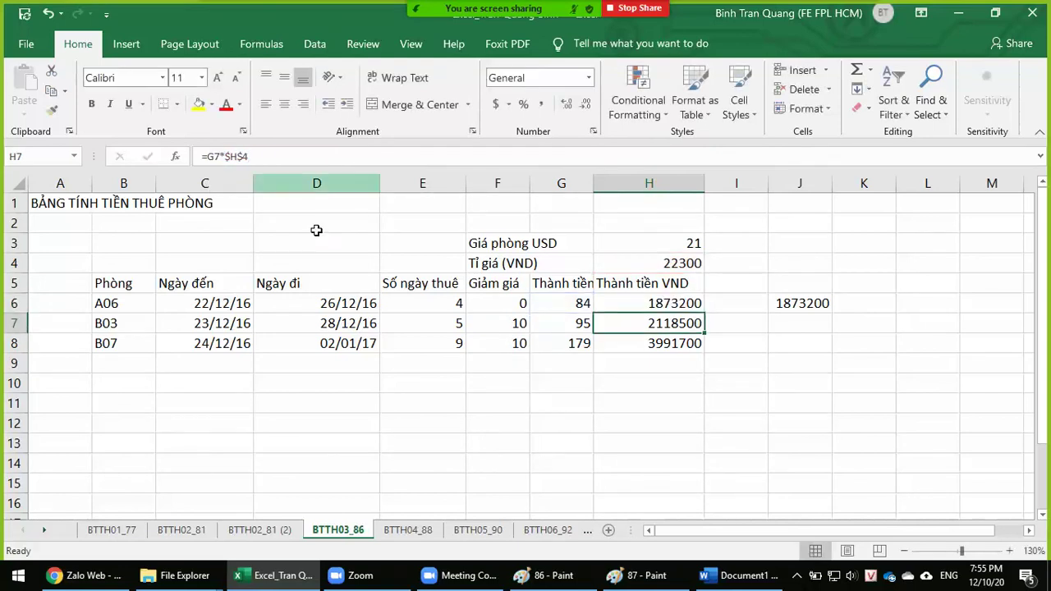
{"action": "left_click_drag", "start_coordinate": [703, 183], "coordinate": [715, 182]}
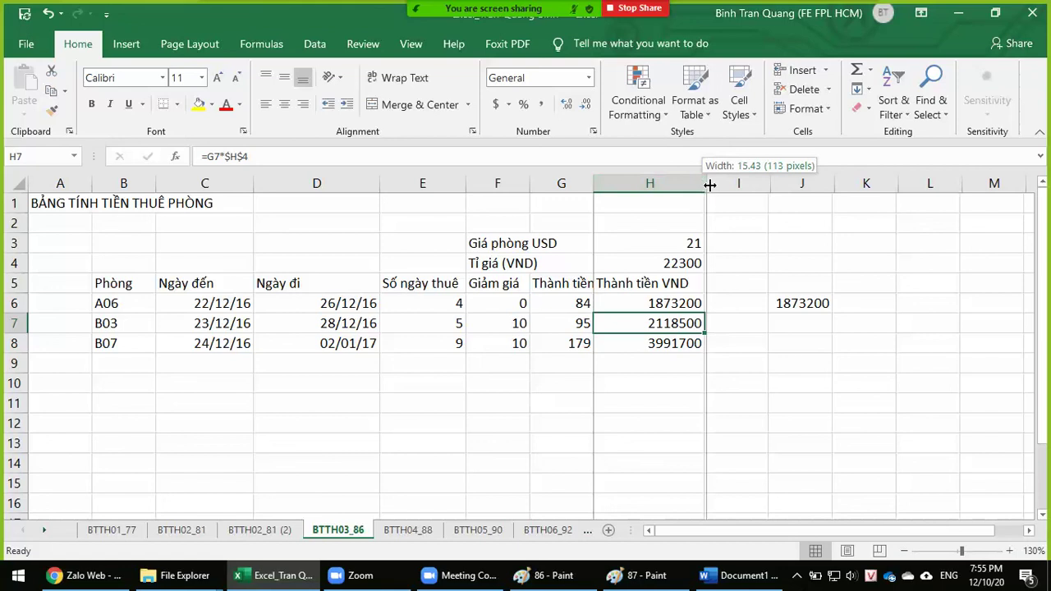
{"action": "left_click", "coordinate": [703, 301]}
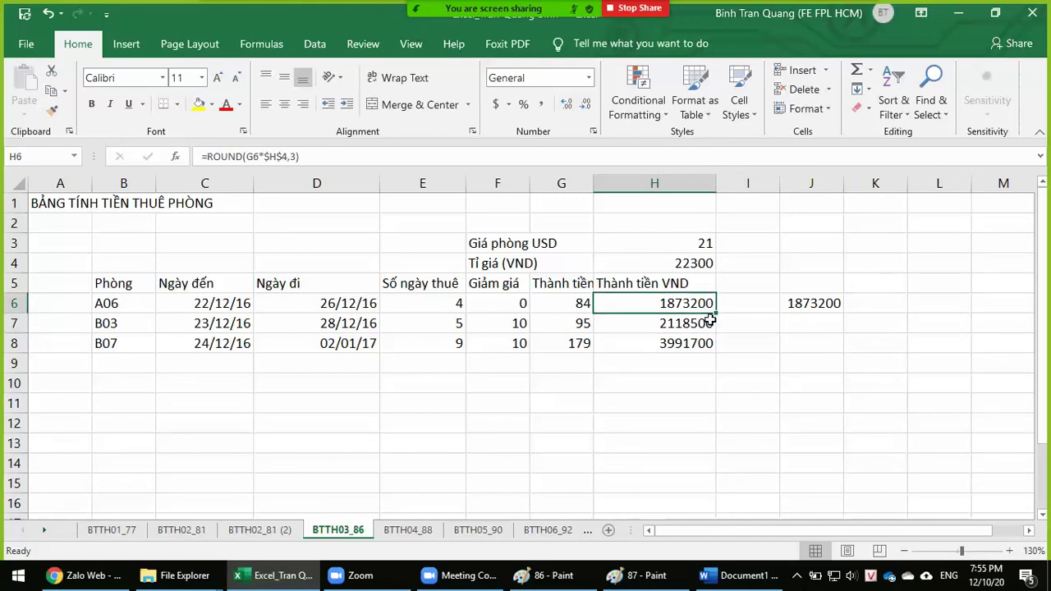
{"action": "left_click", "coordinate": [294, 156]}
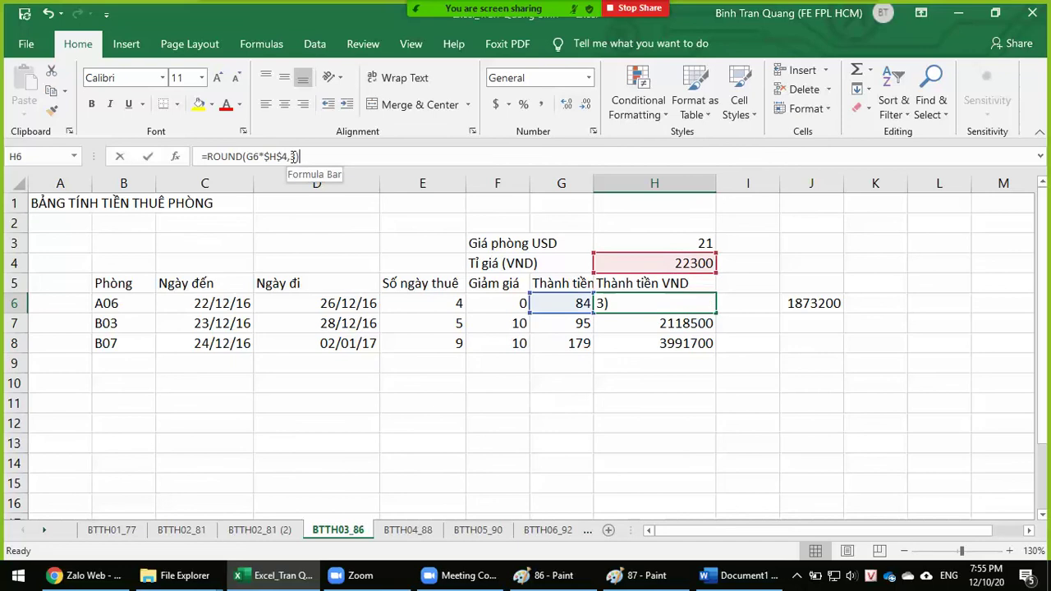
{"action": "type", "text": "-"}
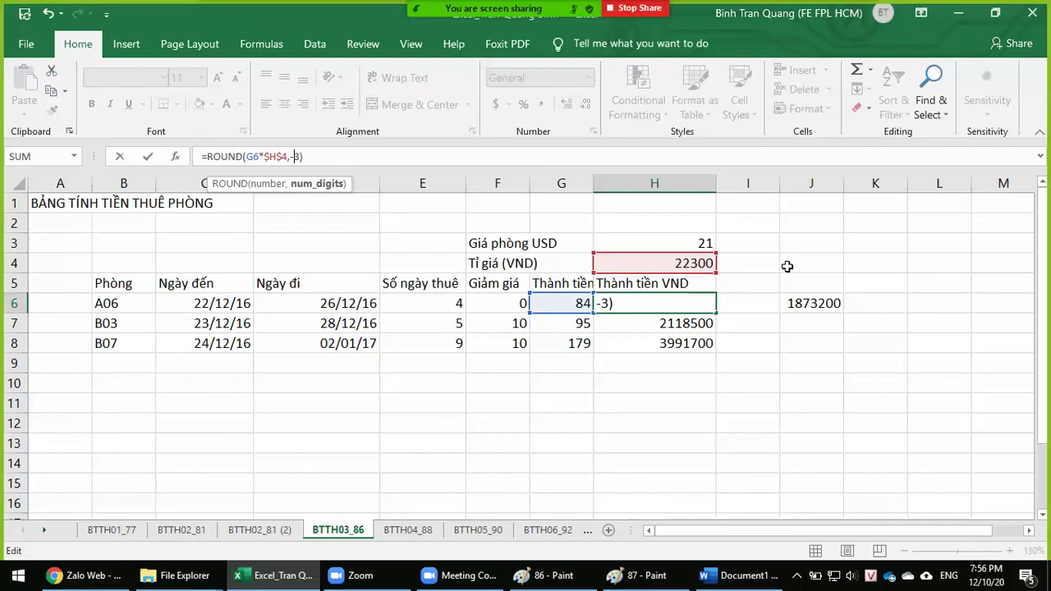
{"action": "key", "text": "Return"}
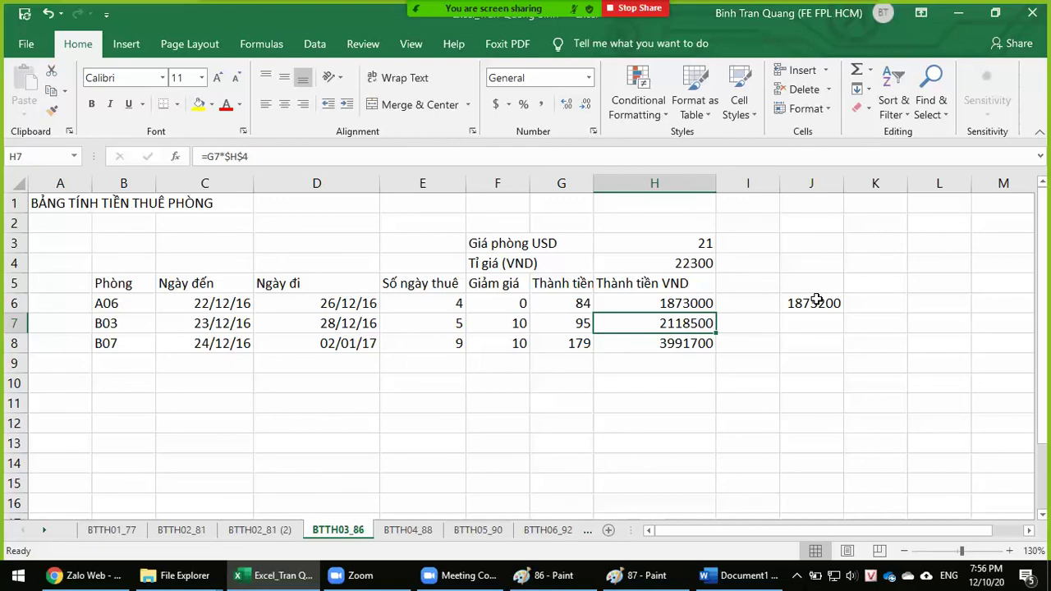
Keep the unrounded H7:H8 totals as pasted values in J7:J8
{"action": "left_click", "coordinate": [697, 304]}
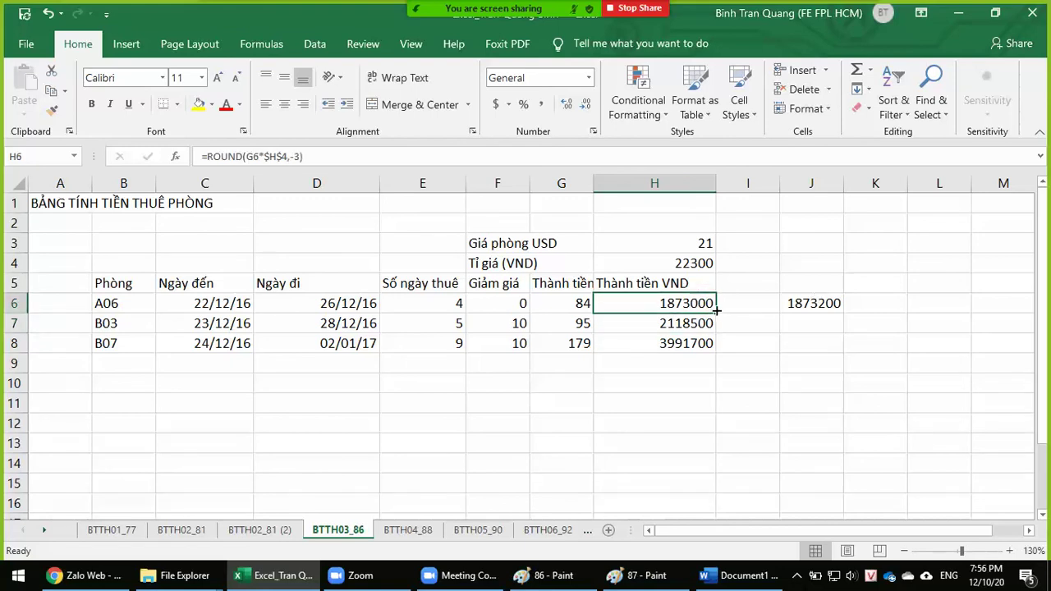
{"action": "left_click_drag", "start_coordinate": [716, 313], "coordinate": [714, 332]}
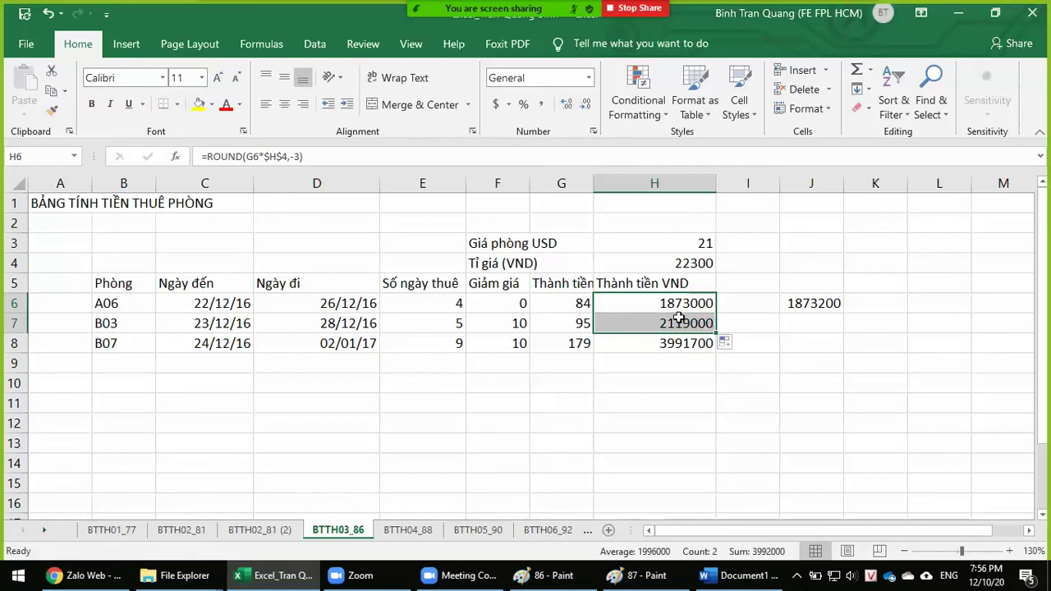
{"action": "key", "text": "ctrl+z"}
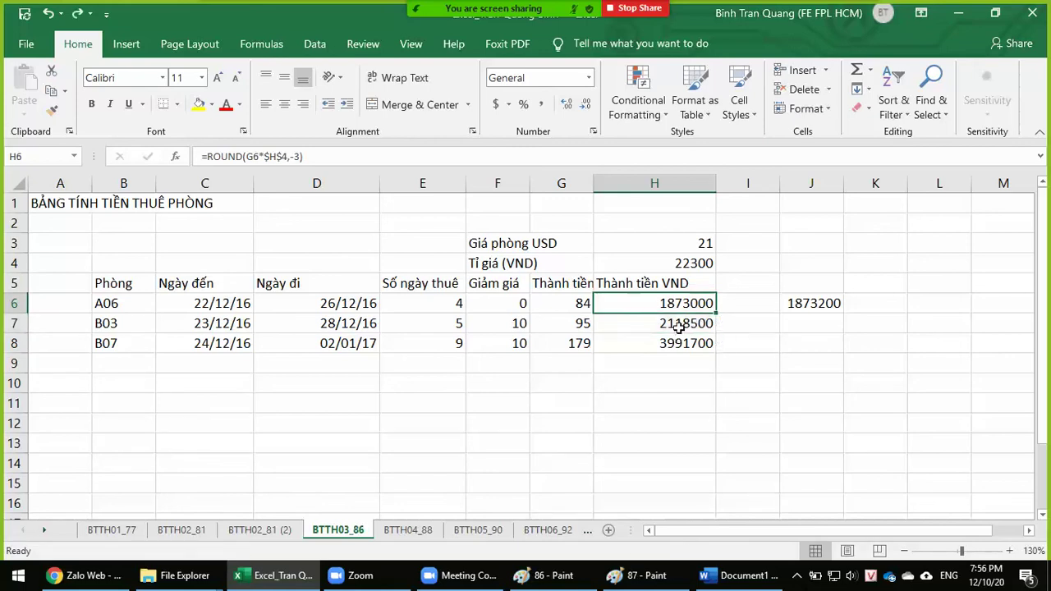
{"action": "left_click_drag", "start_coordinate": [673, 324], "coordinate": [678, 347]}
{"action": "key", "text": "ctrl+c"}
{"action": "left_click", "coordinate": [807, 329]}
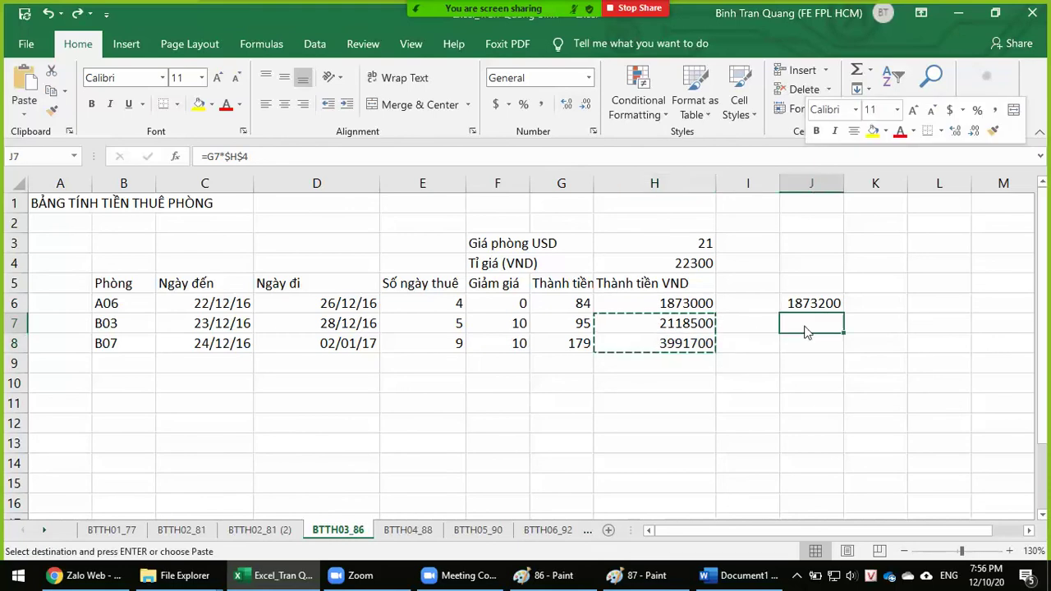
{"action": "right_click", "coordinate": [807, 329]}
{"action": "left_click", "coordinate": [866, 233]}
Fill the rounded formula down to H8, giving 2119000 and 3992000
{"action": "left_click", "coordinate": [678, 303]}
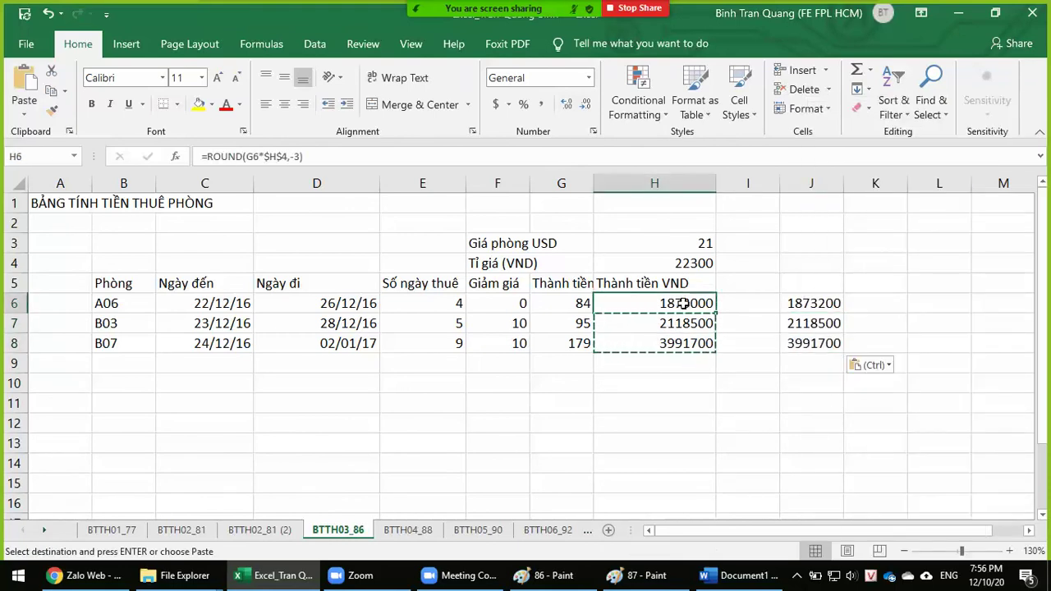
{"action": "key", "text": "Escape"}
{"action": "left_click_drag", "start_coordinate": [716, 344], "coordinate": [716, 344]}
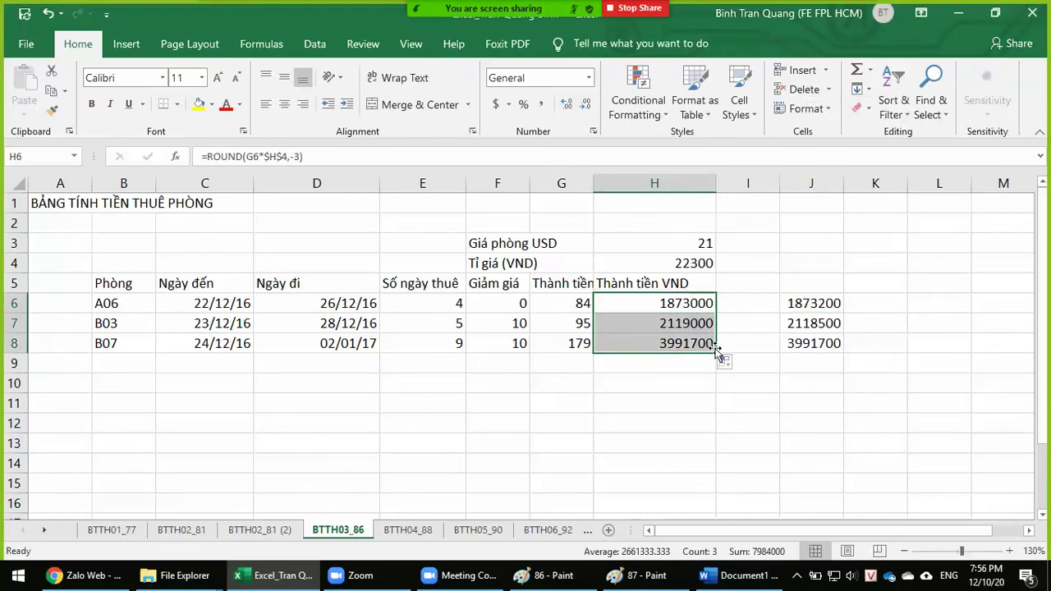
{"action": "left_click", "coordinate": [693, 323]}
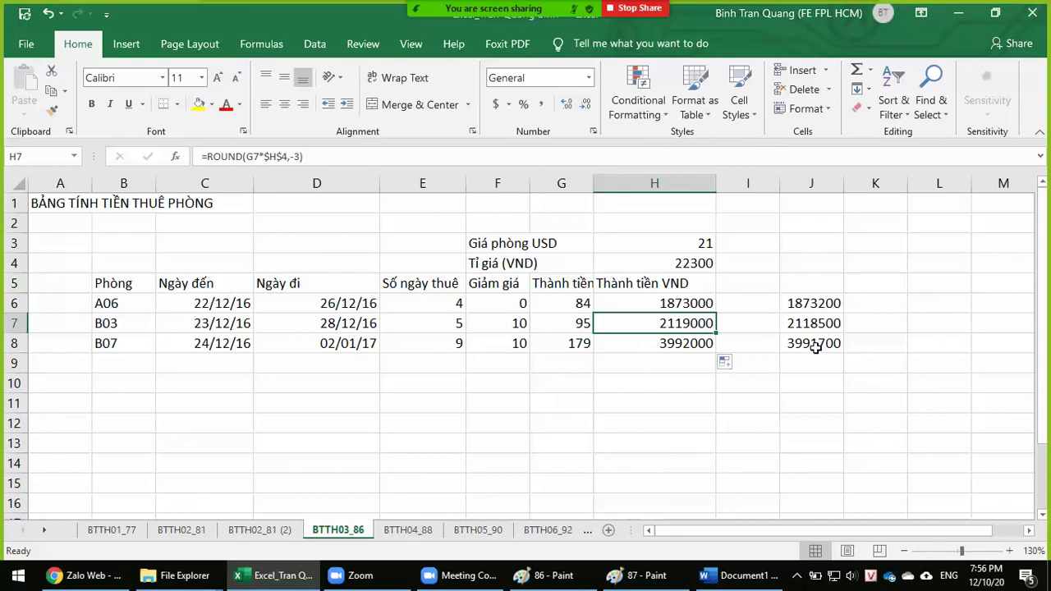
{"action": "left_click", "coordinate": [697, 346]}
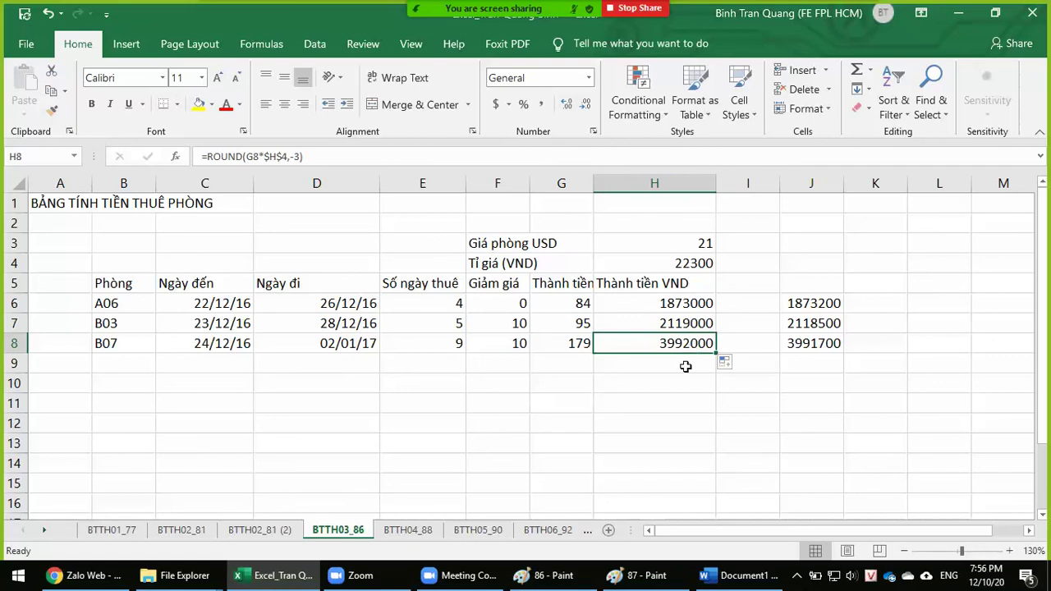
Recommit H6's =ROUND(G6*$H$4,-3) formula from the formula bar
{"action": "left_click", "coordinate": [677, 303]}
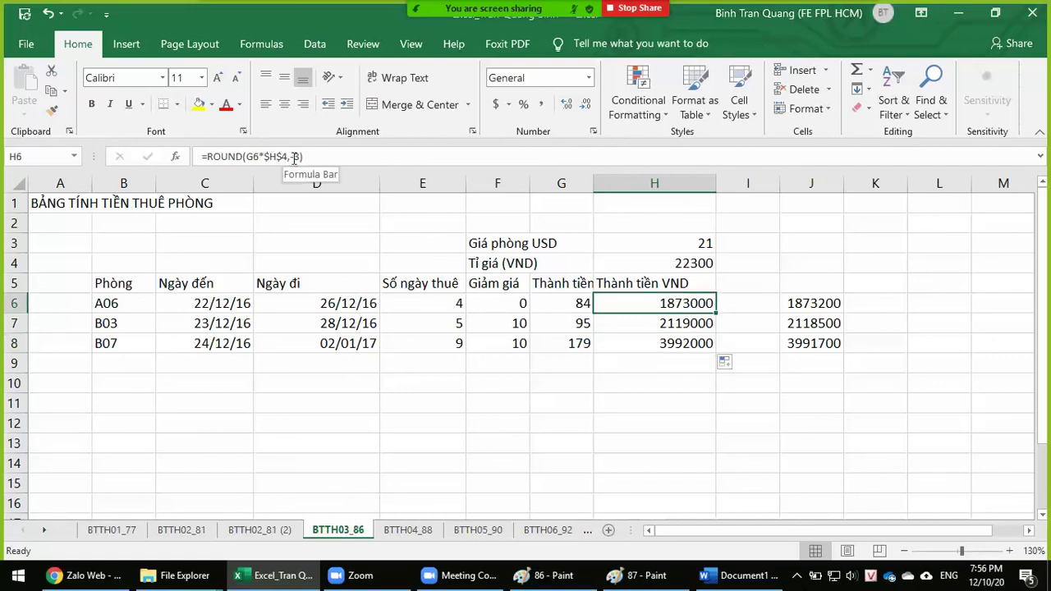
{"action": "left_click", "coordinate": [293, 156]}
{"action": "double_click", "coordinate": [293, 156]}
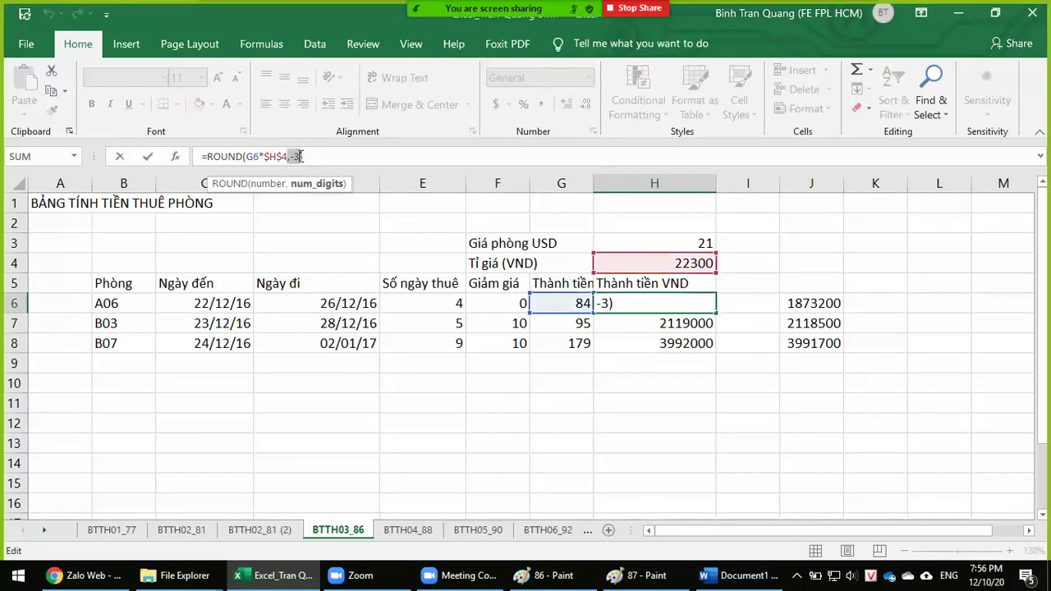
{"action": "left_click", "coordinate": [388, 156]}
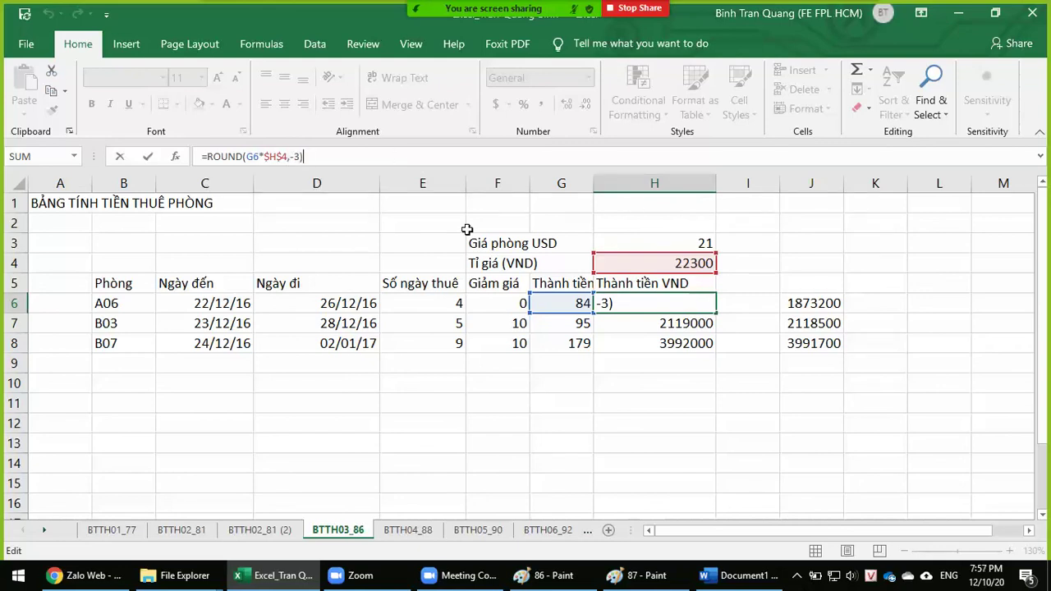
{"action": "key", "text": "ctrl+Return"}
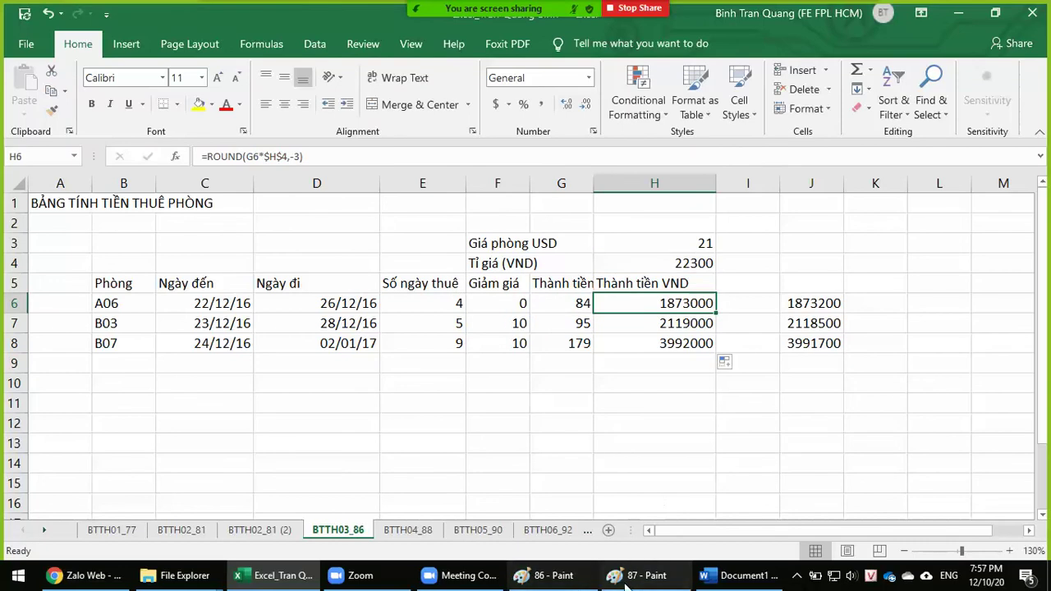
Loop 'Comma Style' in red on the textbook photo, then return to Excel
{"action": "left_click", "coordinate": [630, 580]}
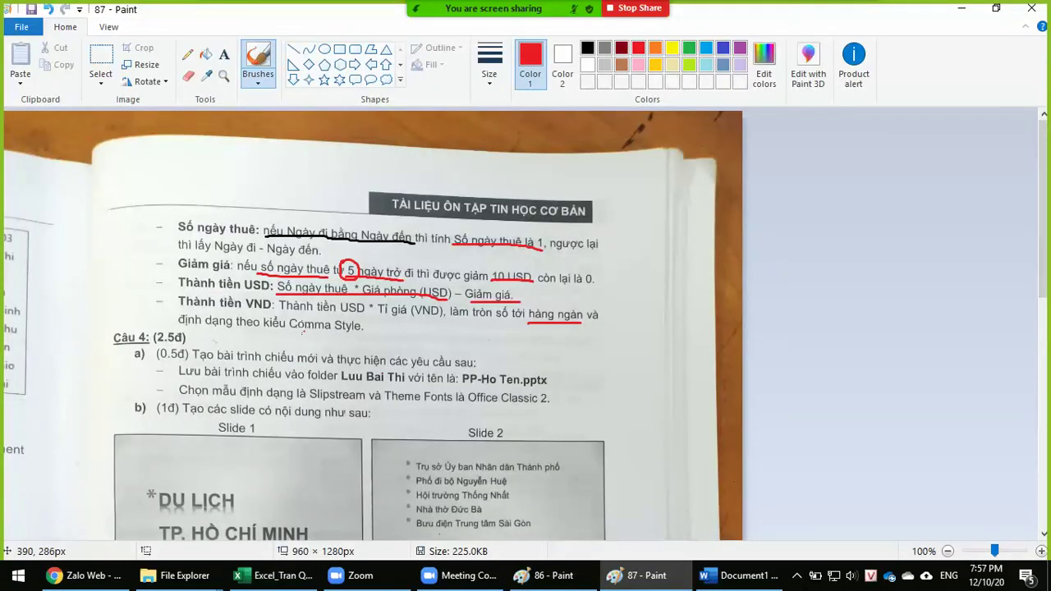
{"action": "mouse_move", "coordinate": [289, 313]}
{"action": "left_mouse_down"}
{"action": "mouse_move", "coordinate": [371, 335]}
{"action": "mouse_move", "coordinate": [293, 316]}
{"action": "left_mouse_up"}
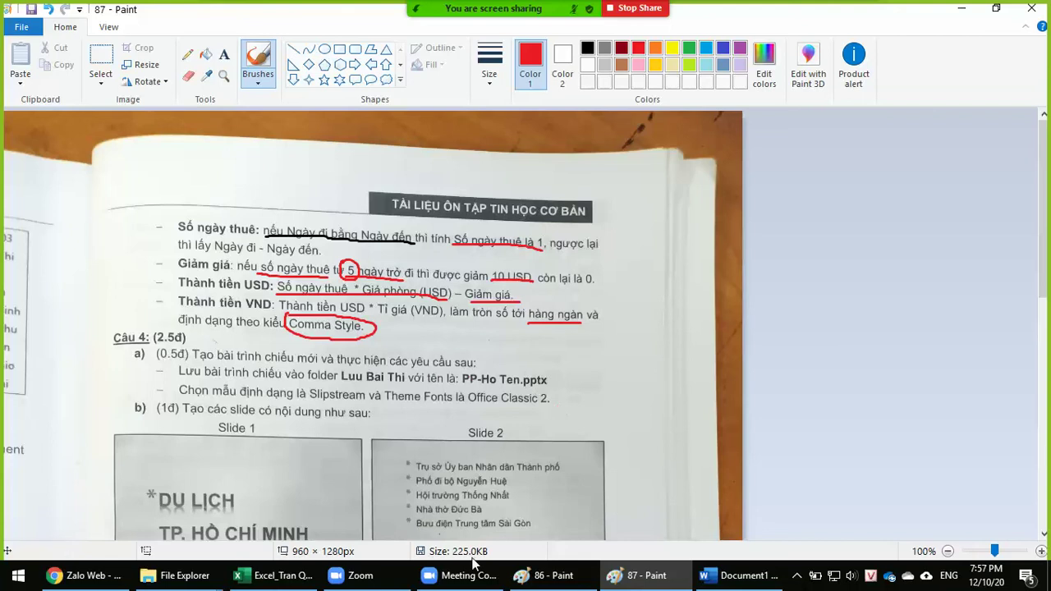
{"action": "left_click", "coordinate": [280, 575]}
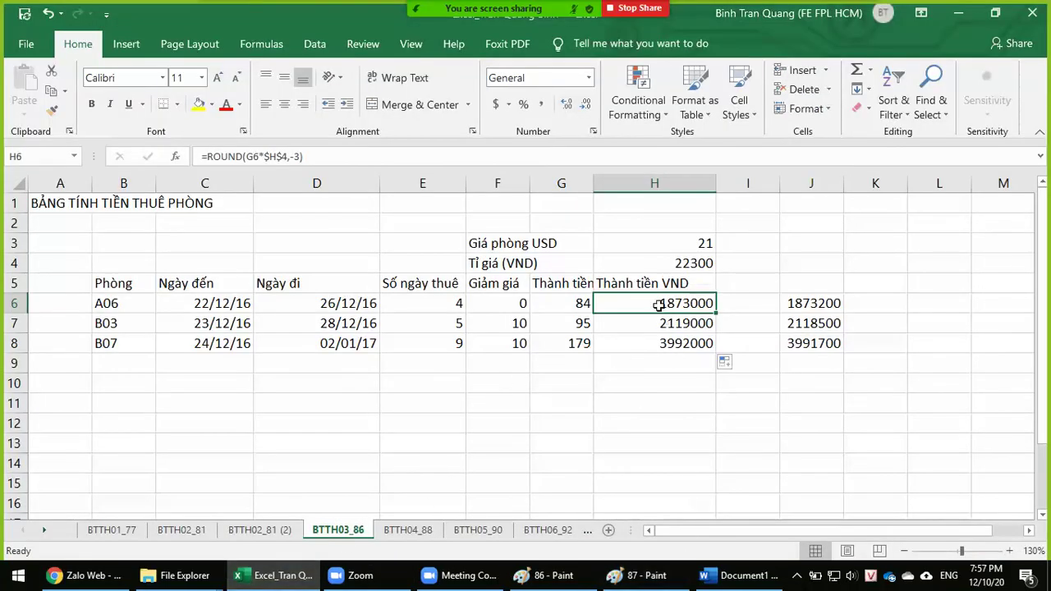
{"action": "left_click_drag", "start_coordinate": [657, 305], "coordinate": [658, 337]}
{"action": "left_click", "coordinate": [591, 80]}
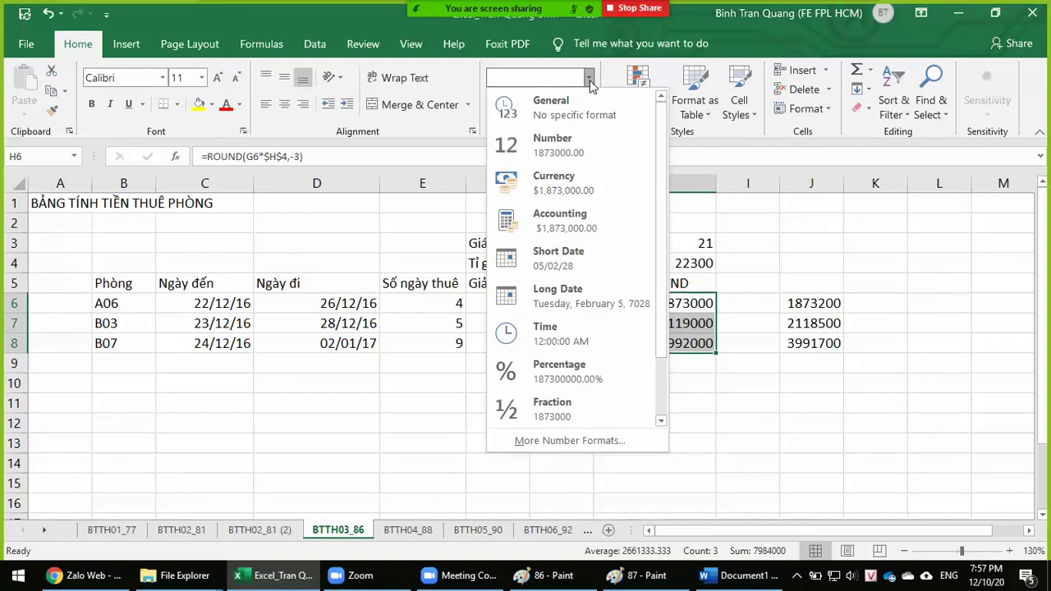
{"action": "left_click", "coordinate": [609, 441]}
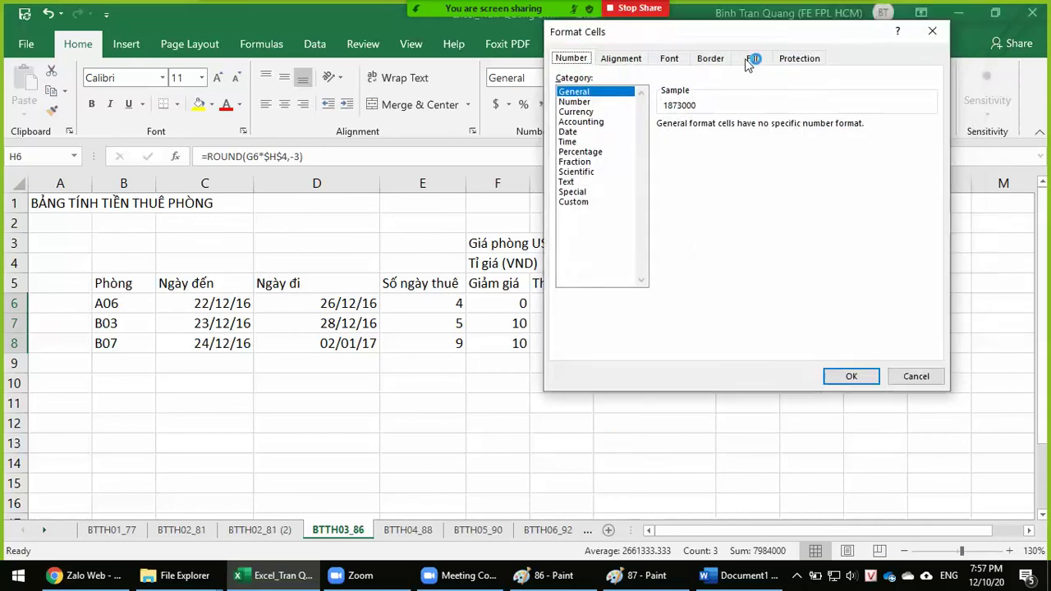
{"action": "left_click_drag", "start_coordinate": [797, 29], "coordinate": [626, 121]}
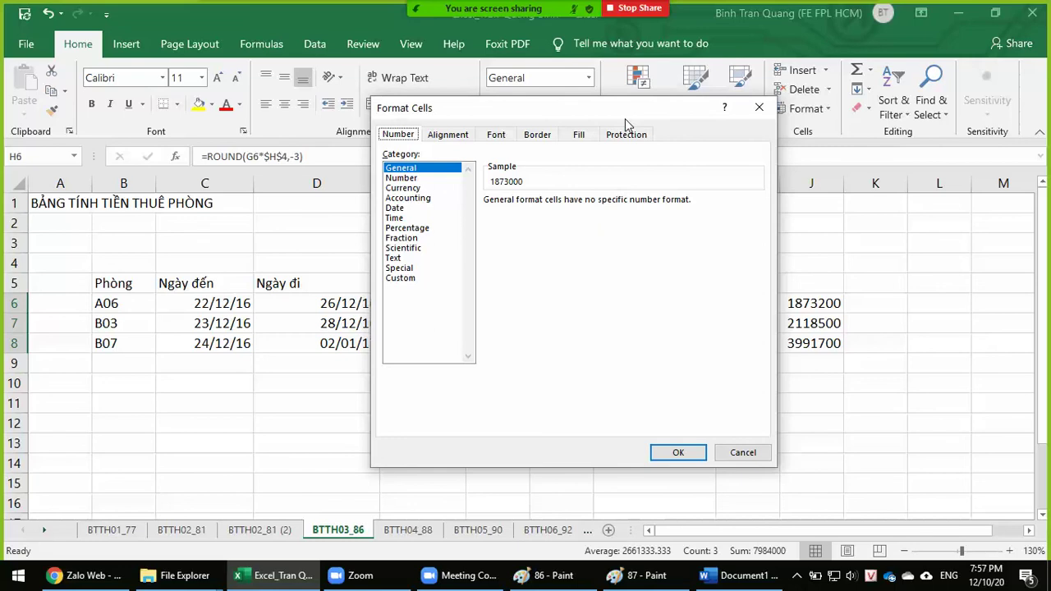
{"action": "key", "text": "alt+Tab"}
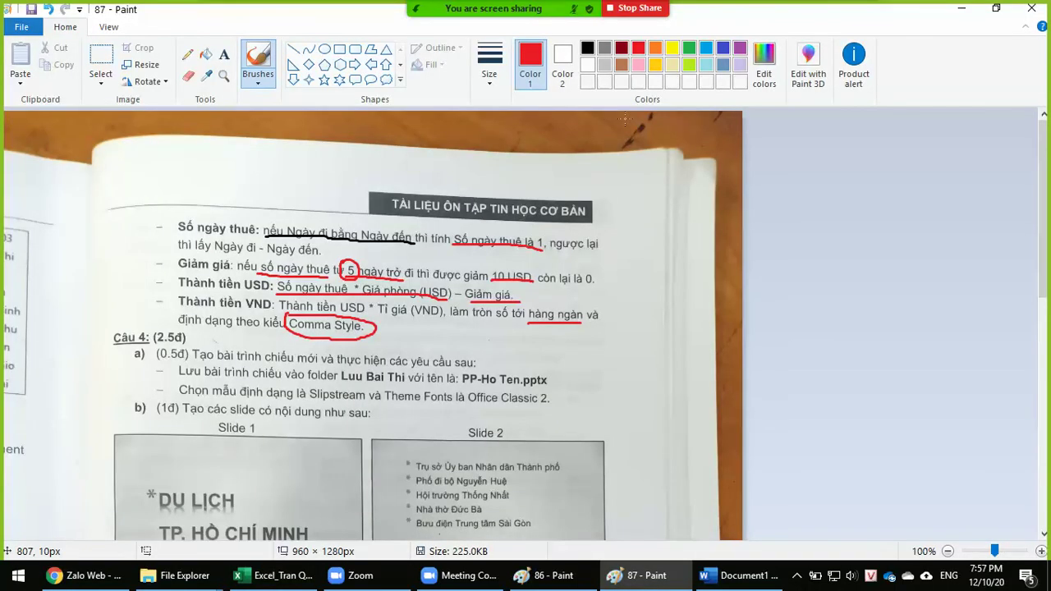
{"action": "key", "text": "alt+Tab"}
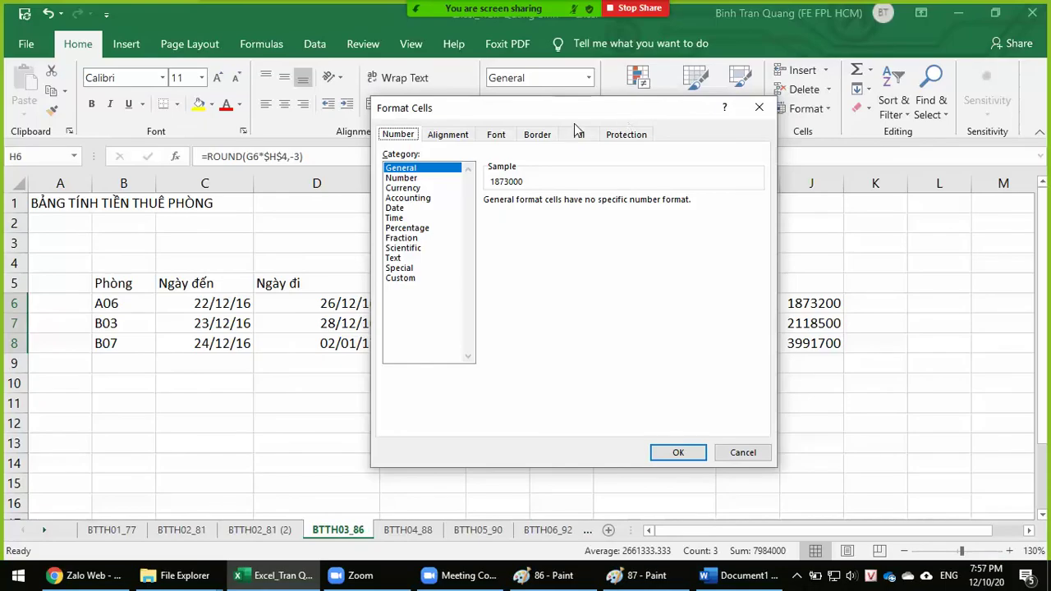
{"action": "key", "text": "alt+Tab"}
{"action": "key", "text": "alt+Tab"}
{"action": "key", "text": "Escape"}
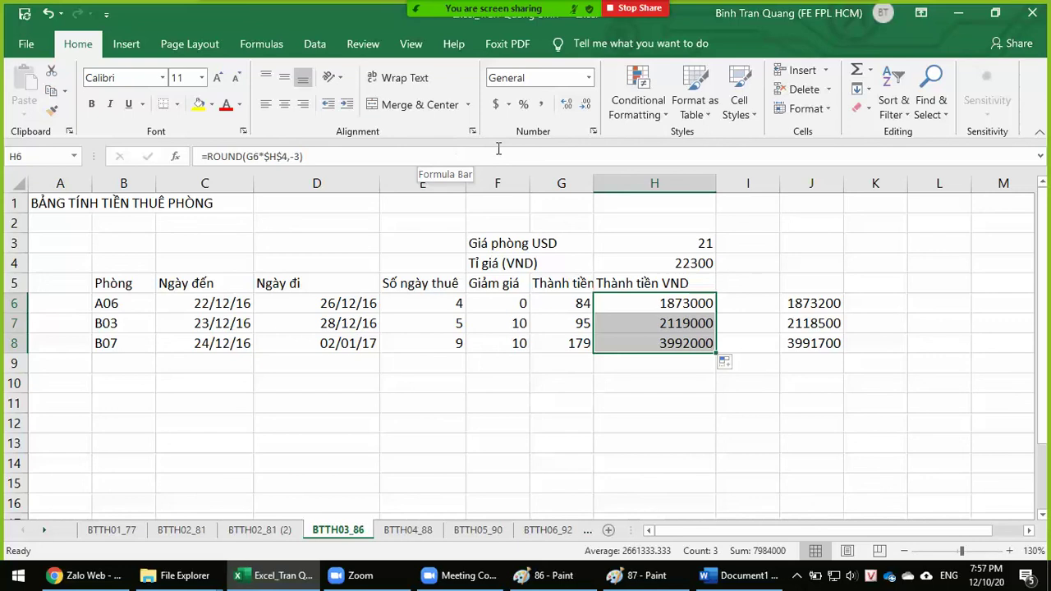
Apply the Comma cell style to the rental table B5:H8
{"action": "left_click", "coordinate": [647, 119]}
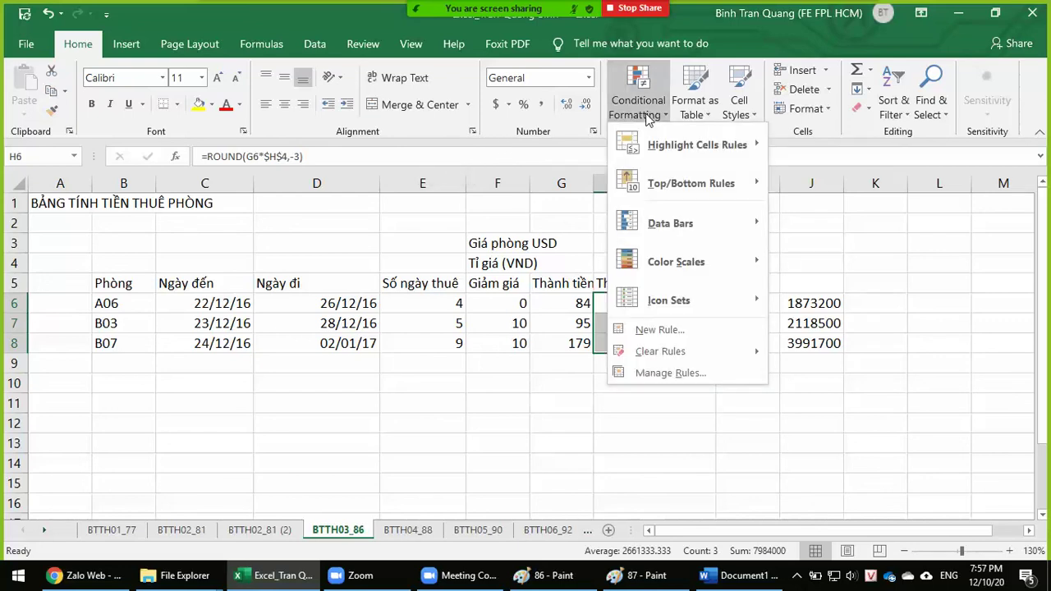
{"action": "left_click", "coordinate": [647, 119]}
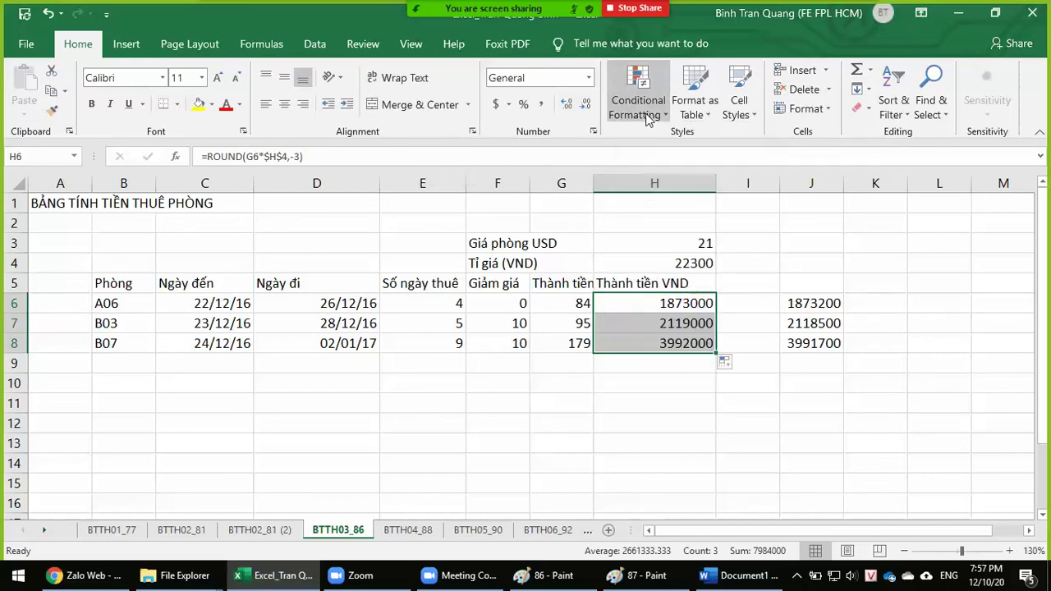
{"action": "left_click", "coordinate": [724, 115]}
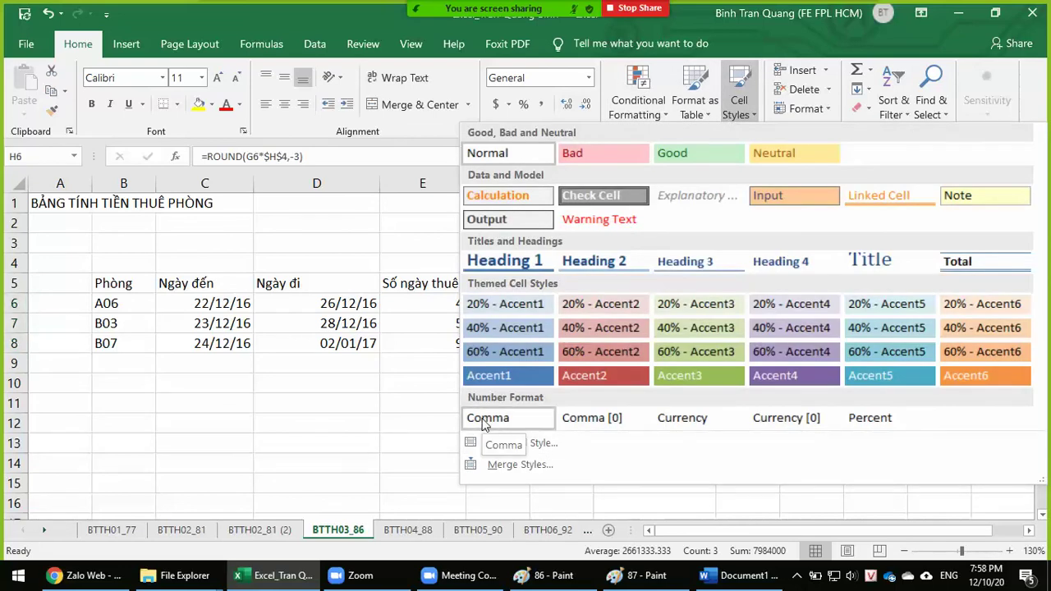
{"action": "left_click", "coordinate": [380, 408]}
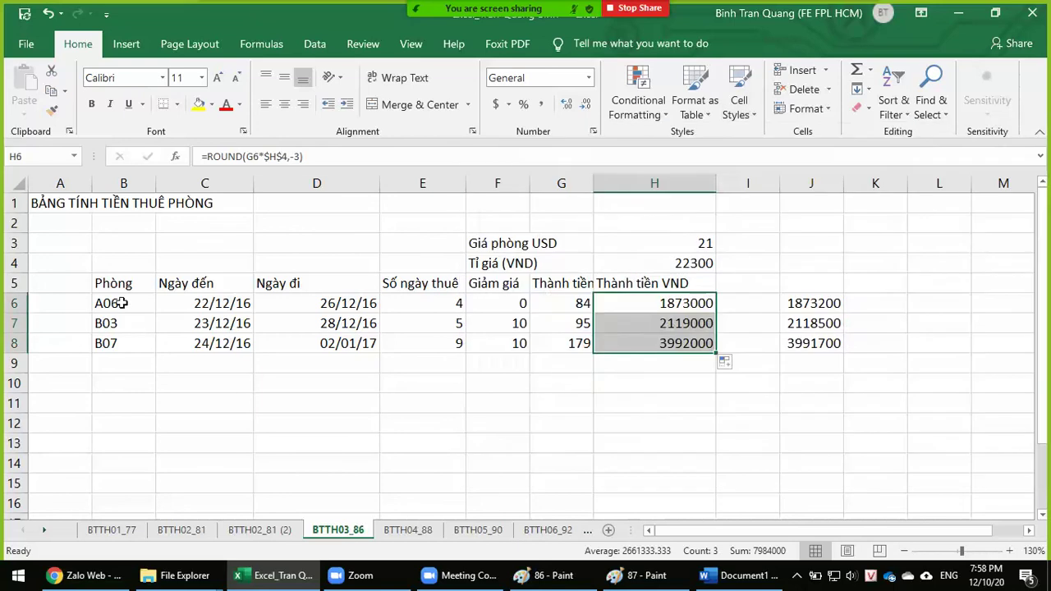
{"action": "mouse_move", "coordinate": [113, 279]}
{"action": "left_mouse_down"}
{"action": "mouse_move", "coordinate": [655, 362]}
{"action": "mouse_move", "coordinate": [695, 344]}
{"action": "left_mouse_up"}
{"action": "left_click", "coordinate": [638, 105]}
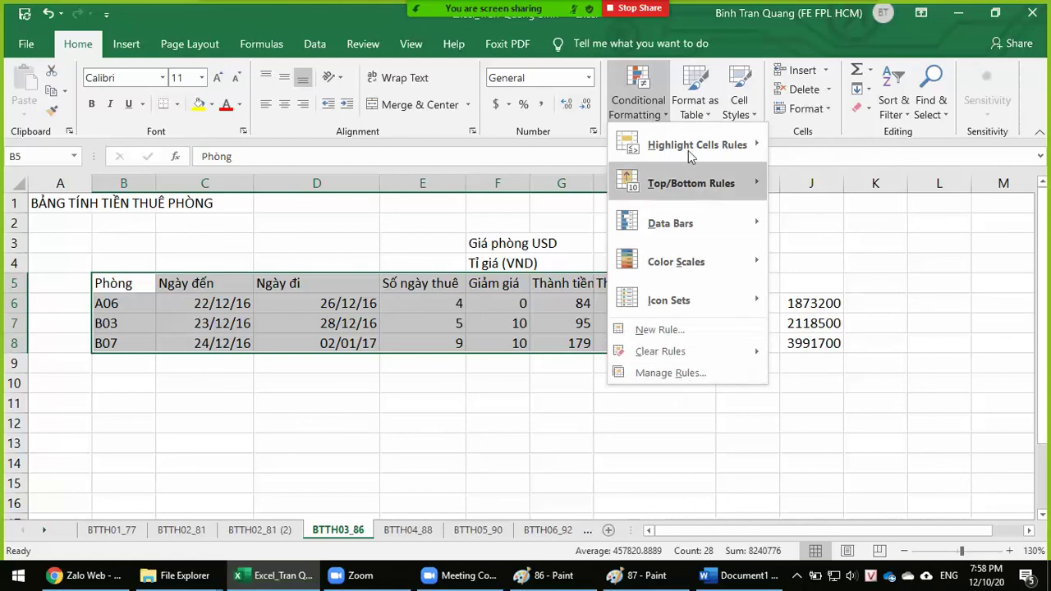
{"action": "left_click", "coordinate": [748, 118]}
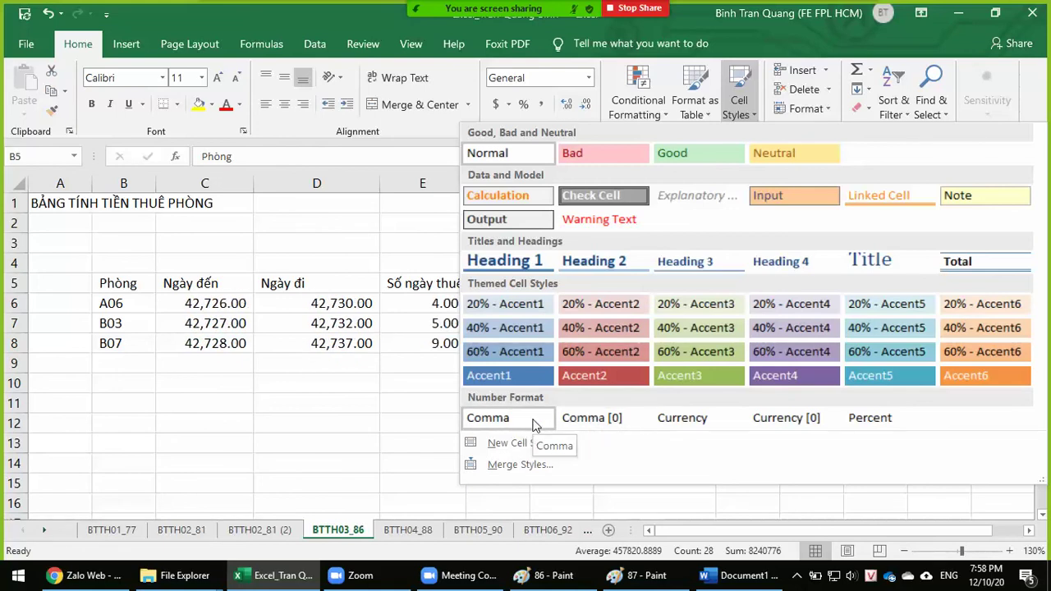
{"action": "left_click", "coordinate": [532, 422]}
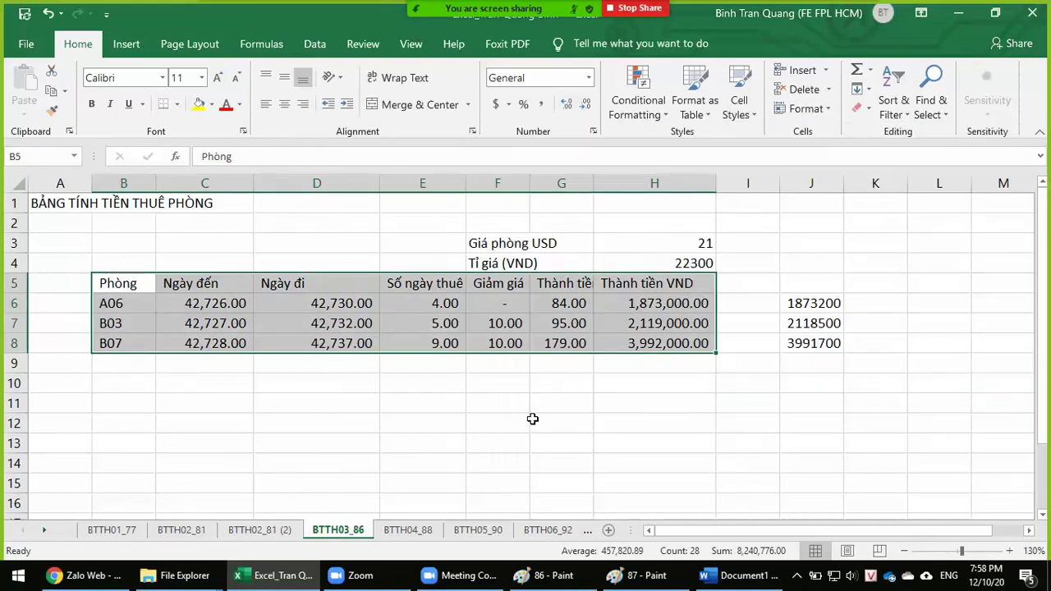
{"action": "left_click", "coordinate": [532, 419]}
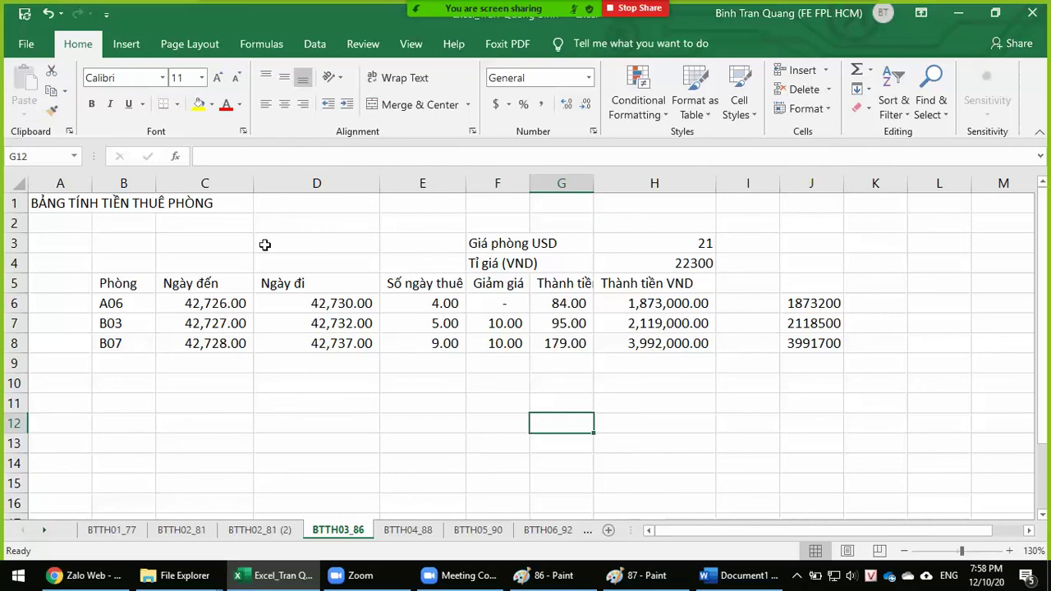
Reapply Comma style to B5:H8 so totals read 1,873,000.00, then switch to Paint
{"action": "left_click_drag", "start_coordinate": [121, 281], "coordinate": [676, 335]}
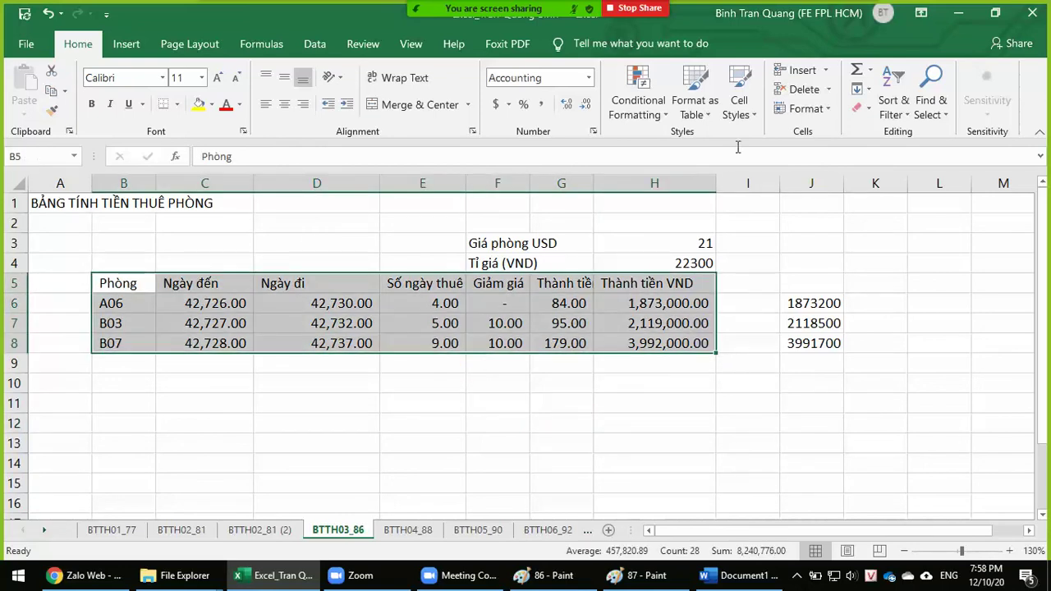
{"action": "left_click", "coordinate": [746, 115]}
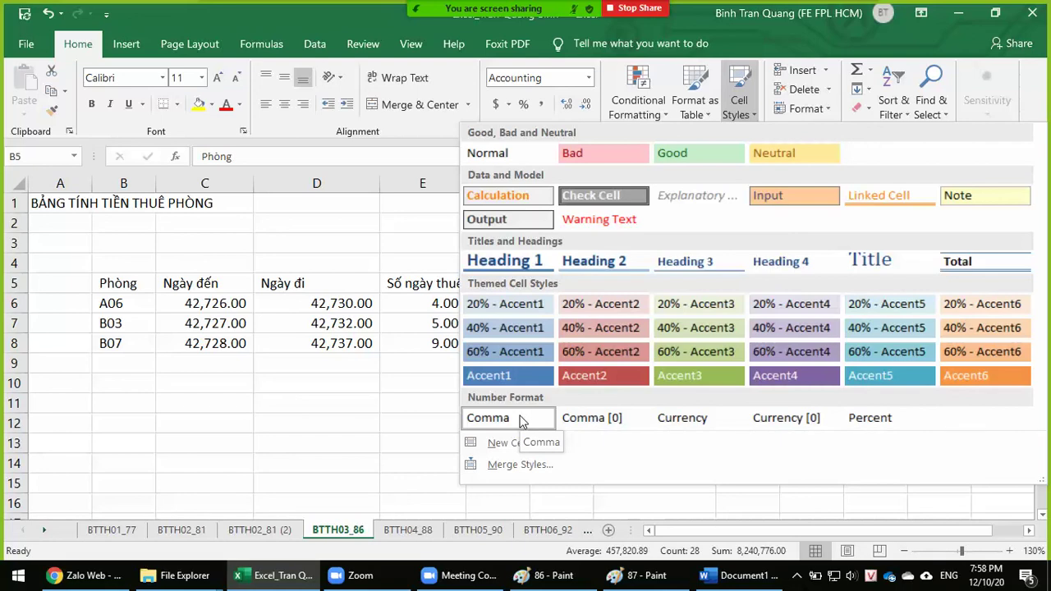
{"action": "left_click", "coordinate": [520, 421]}
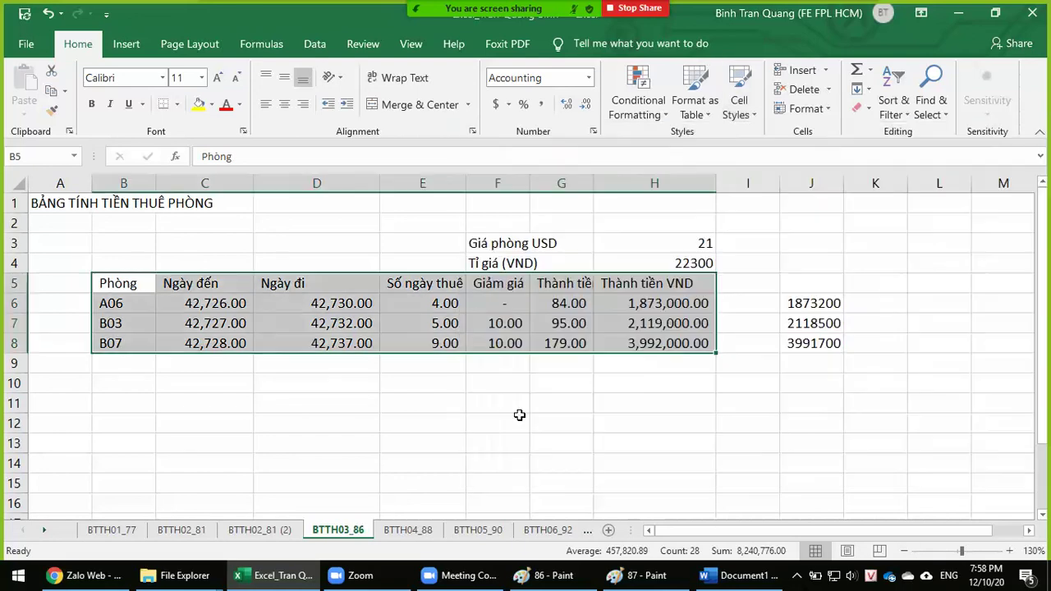
{"action": "left_click", "coordinate": [638, 574]}
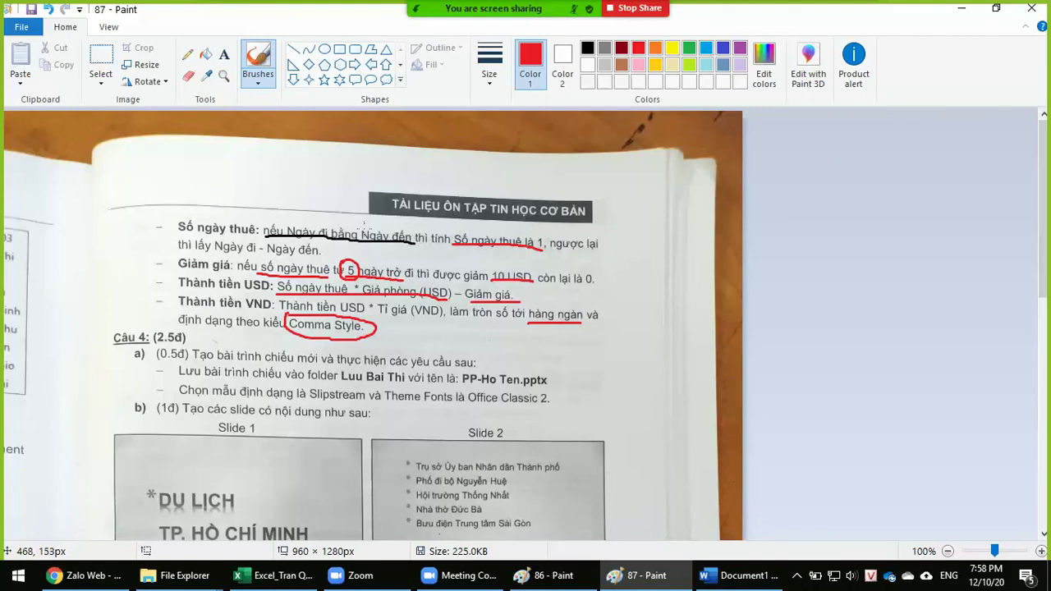
Scroll through the page 87 exercise instructions, then return to the Excel sheet
{"action": "scroll", "coordinate": [386, 232], "scroll_direction": "down", "scroll_amount": 4}
{"action": "scroll", "coordinate": [246, 222], "scroll_direction": "up", "scroll_amount": 1}
{"action": "scroll", "coordinate": [124, 209], "scroll_direction": "up", "scroll_amount": 2}
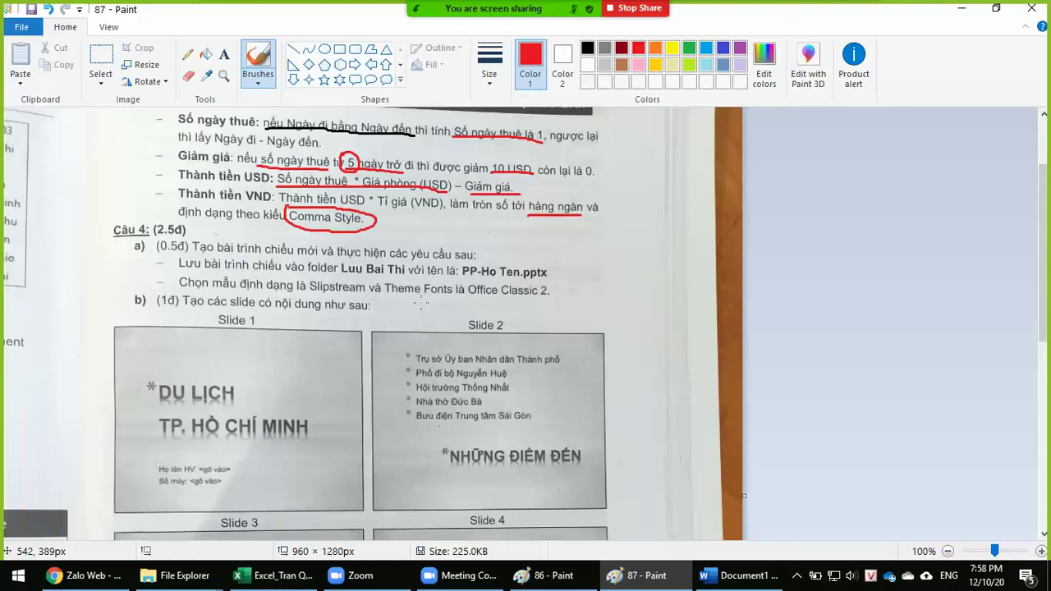
{"action": "key", "text": "alt+Tab"}
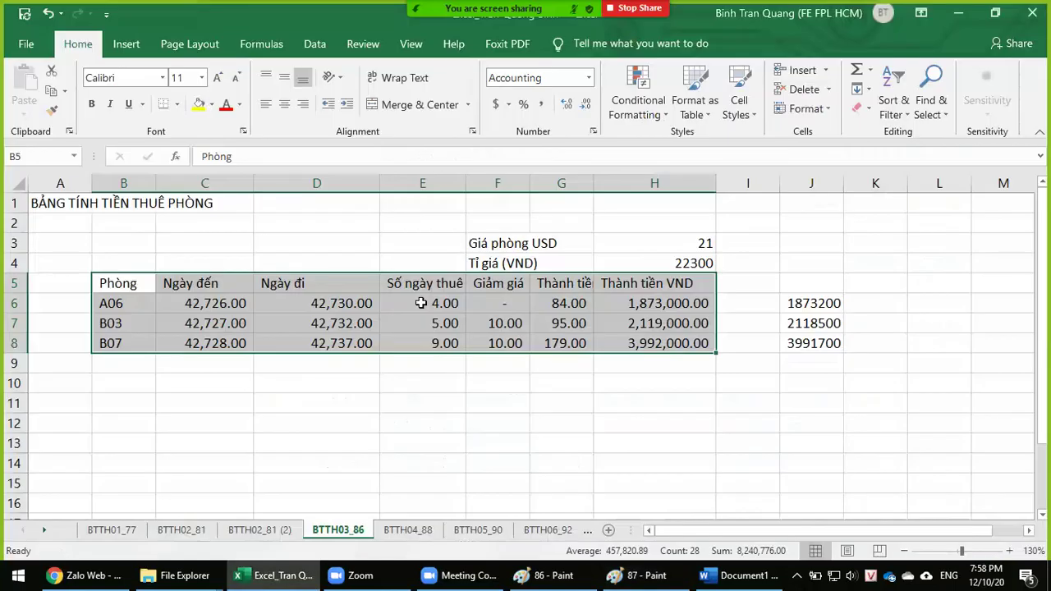